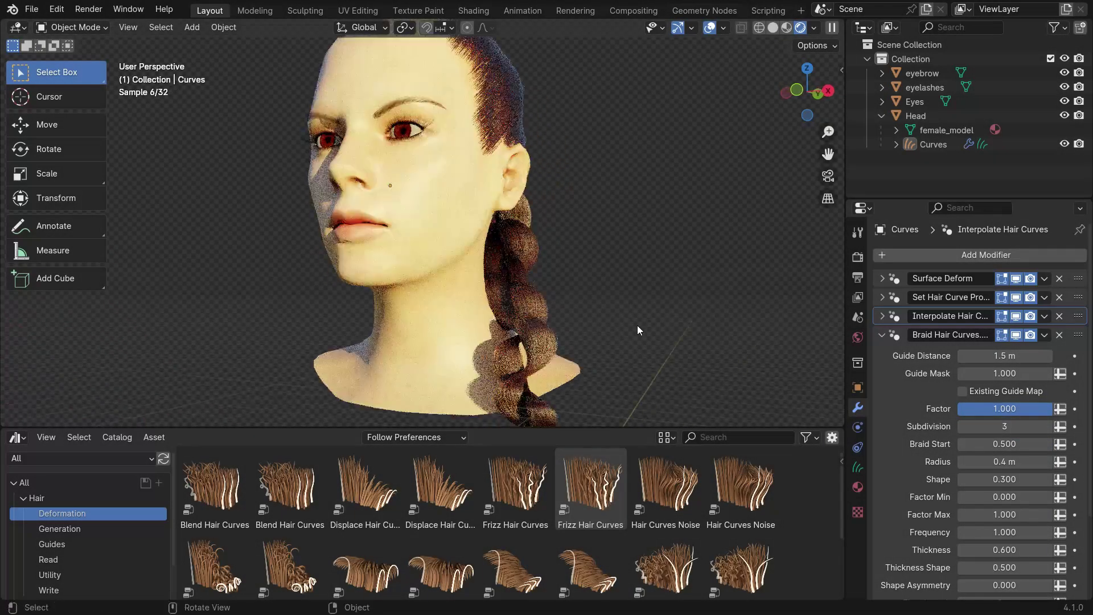
middle_click_drag(638, 330, 319, 254)
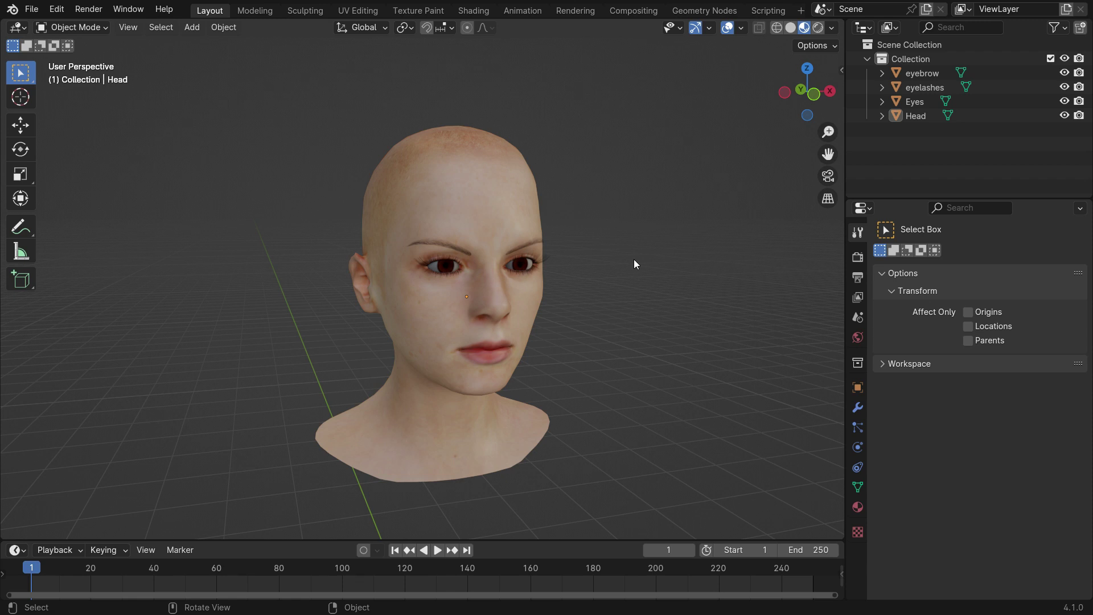
Apply the rotation and scale of the Head object.
left_click(474, 184)
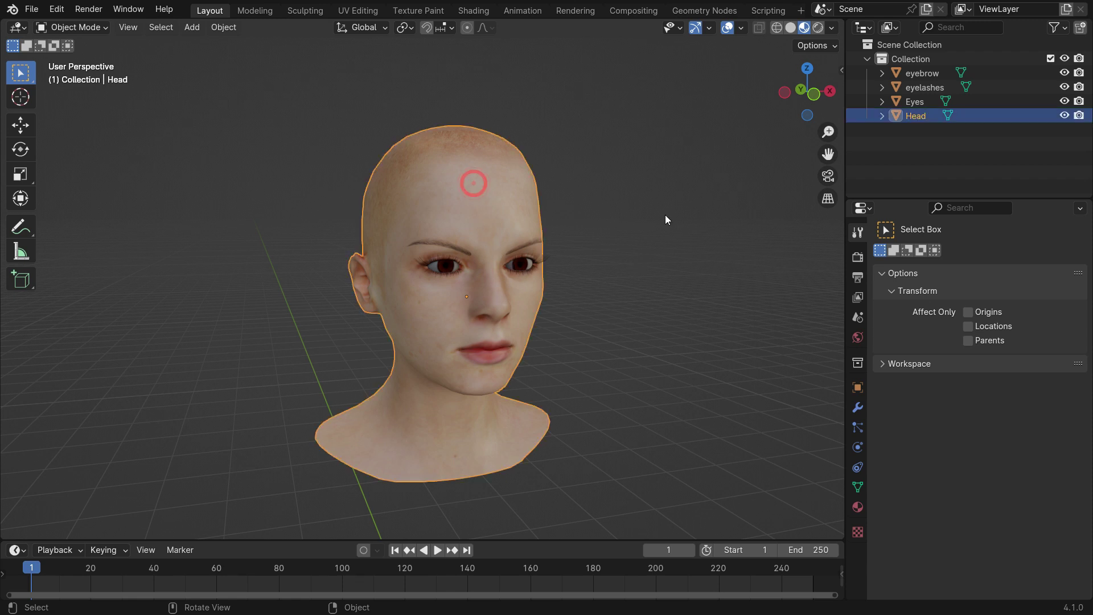
key("ctrl+a")
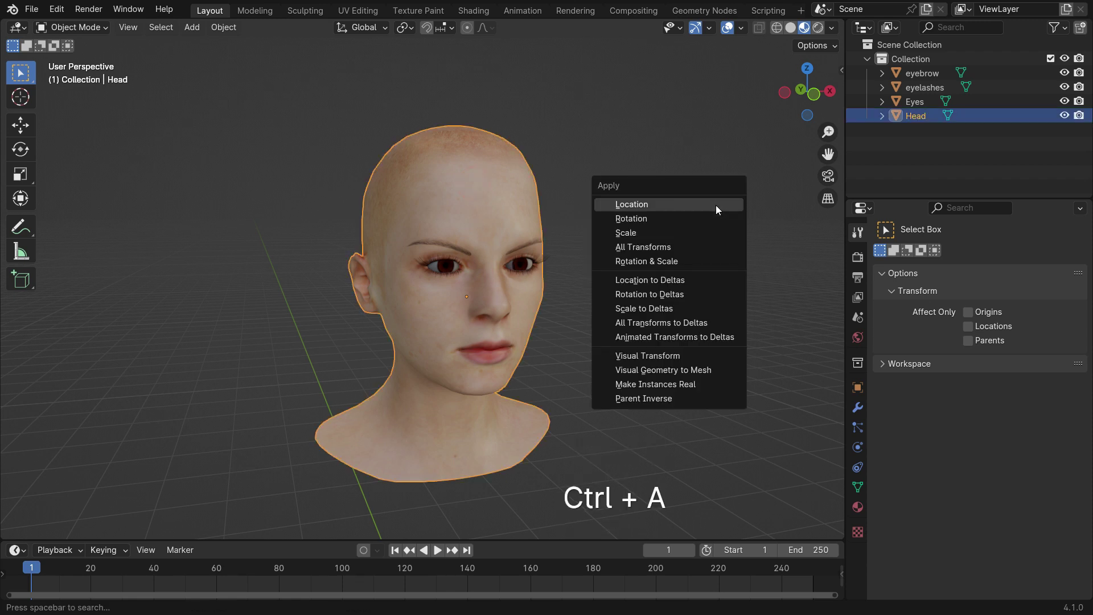
left_click(711, 262)
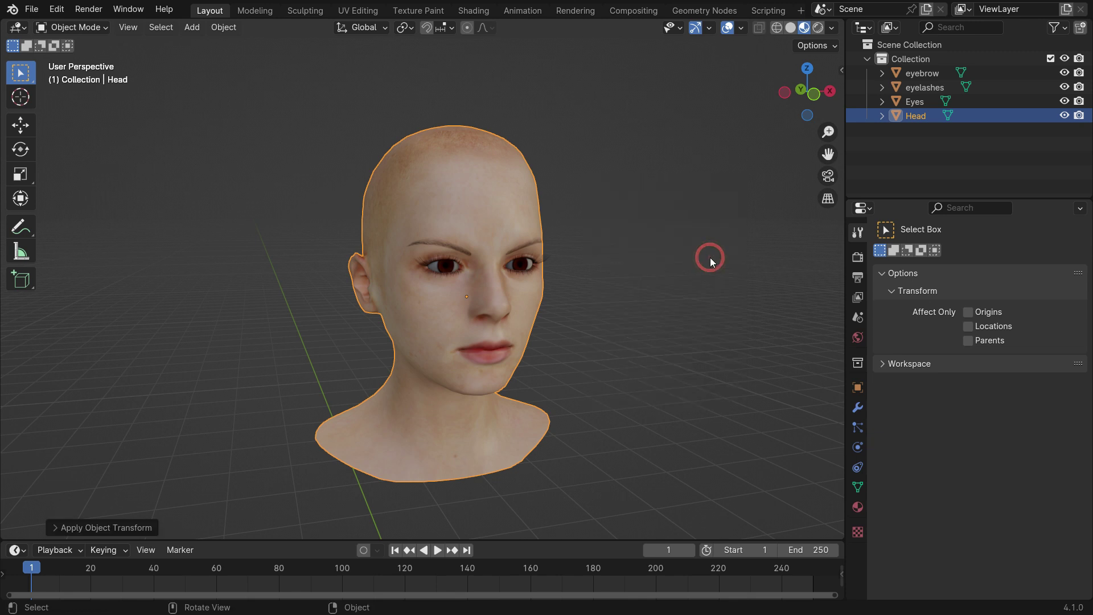
Add an Empty Hair curves object to the head and display its modifiers.
left_click(193, 28)
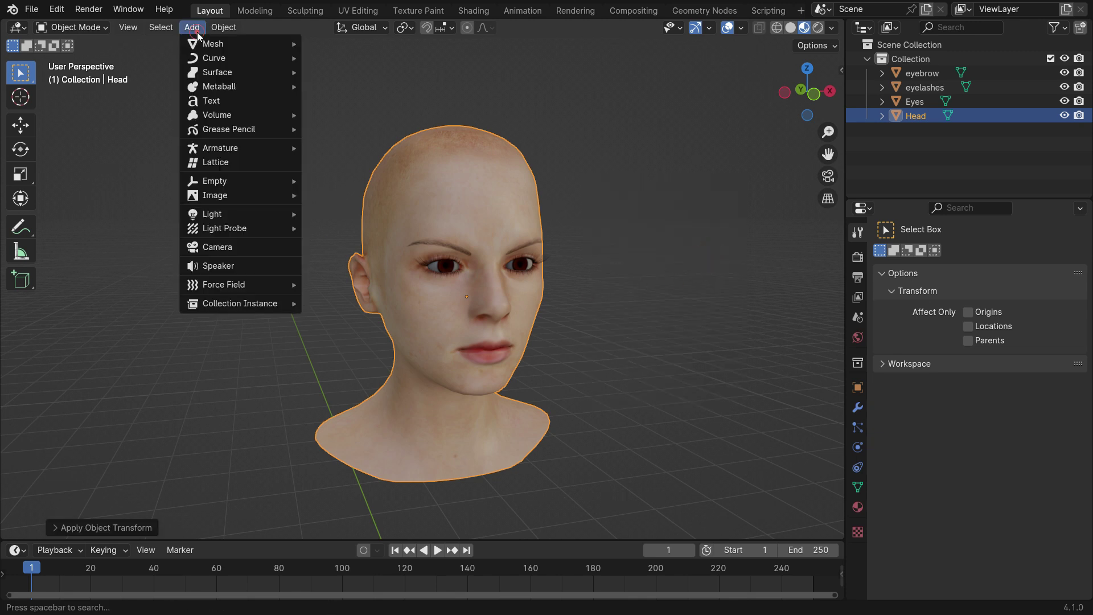
mouse_move(254, 59)
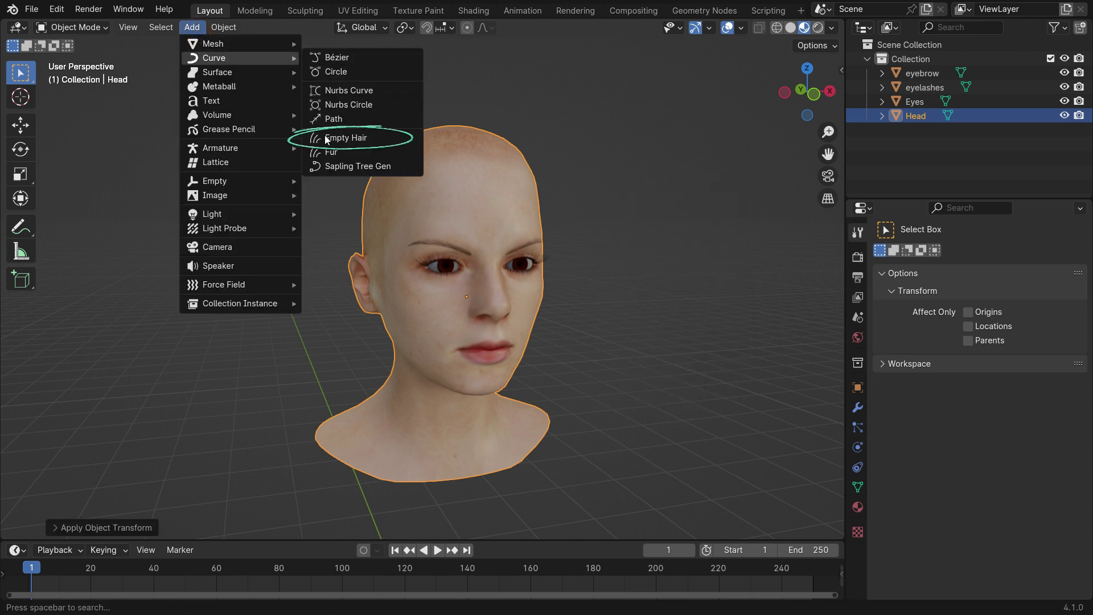
left_click(395, 146)
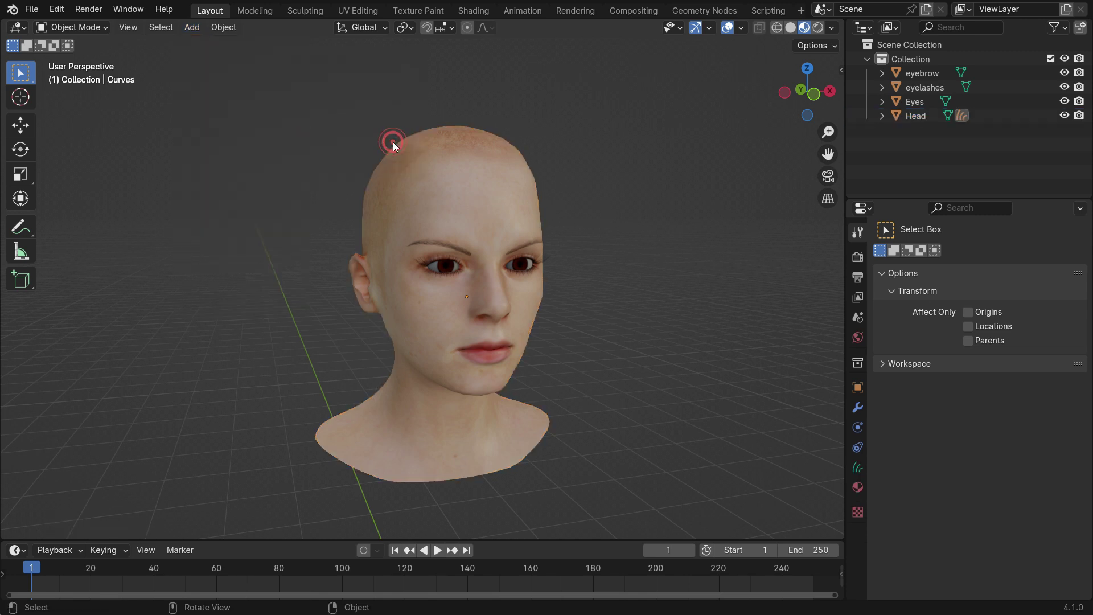
left_click(884, 117)
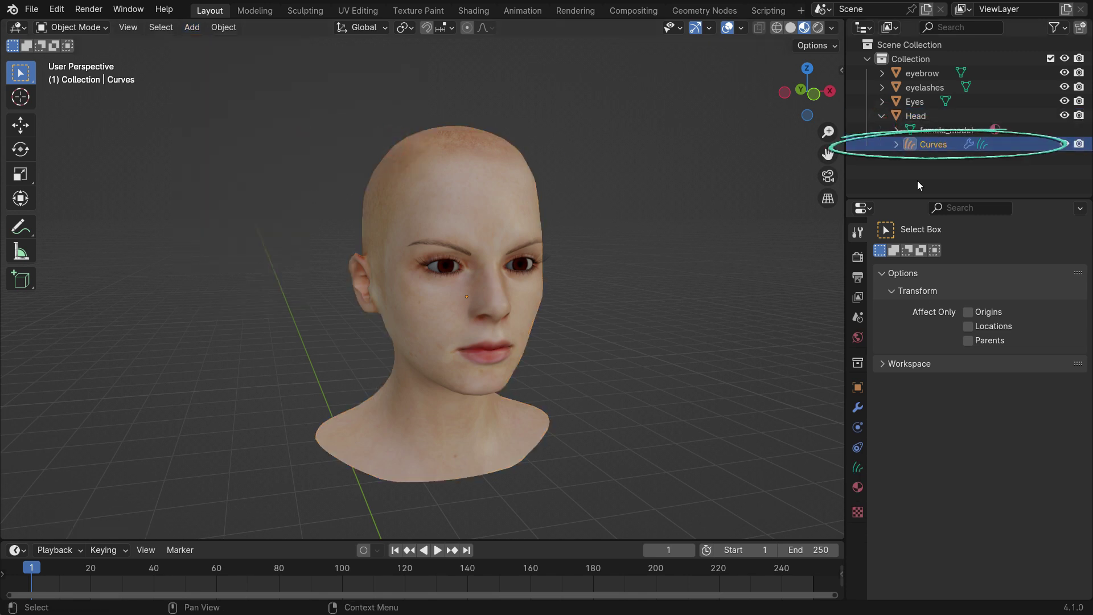
left_click(858, 406)
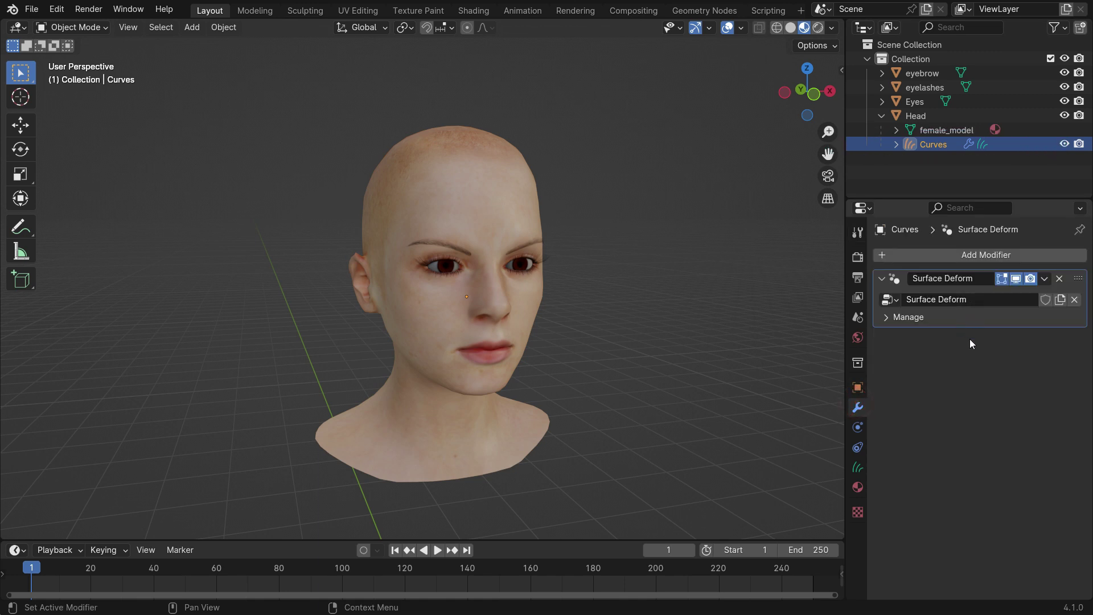
Examine the head mesh's complete UV layout in the UV Editing workspace with the whole mesh selected.
left_click(517, 209)
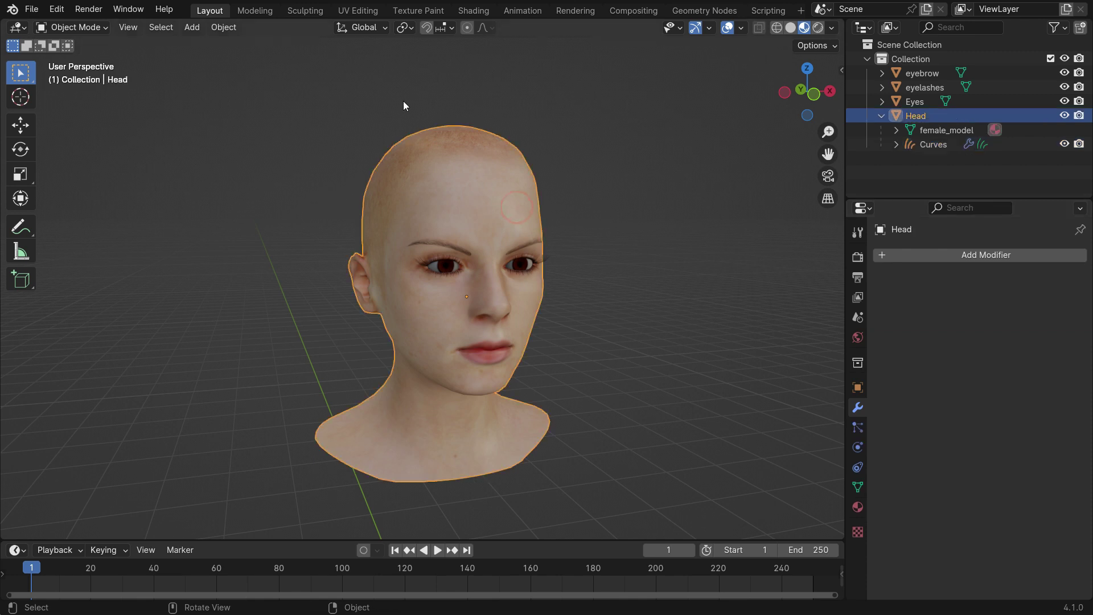
left_click(358, 10)
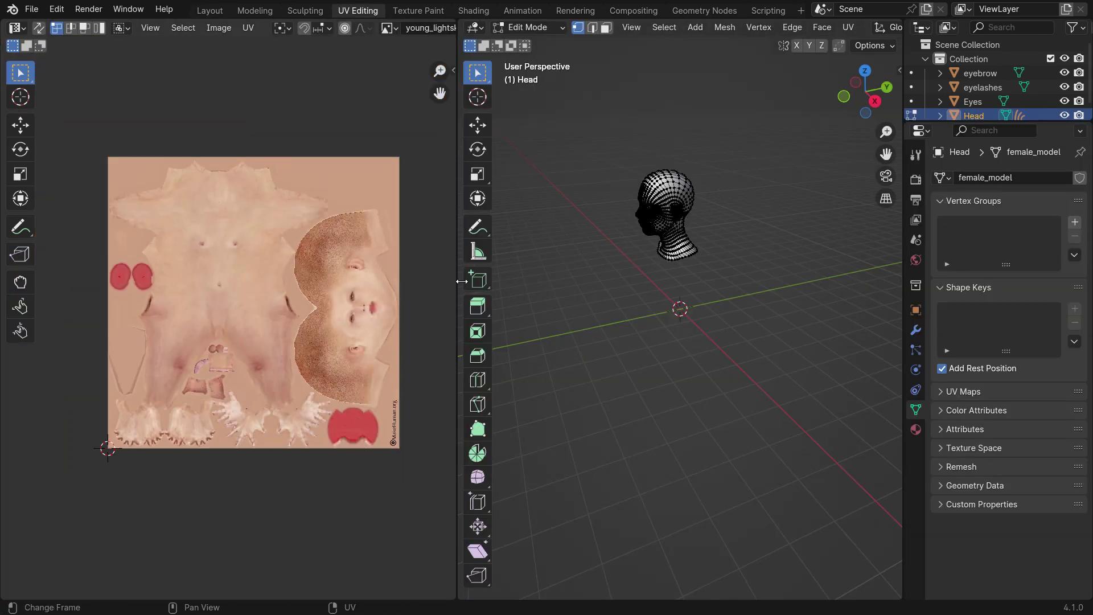
key("a")
key("KP_Decimal")
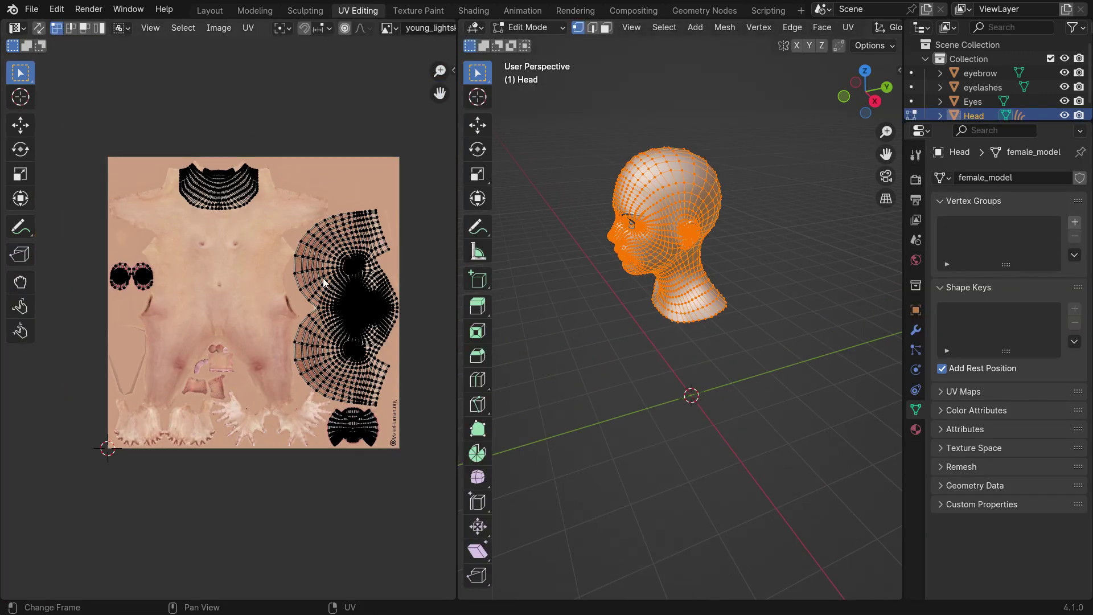
scroll(324, 281, "up", 1)
Try to move the neck's UV island so that it overlaps the face and scalp island, and undo the move.
key("l")
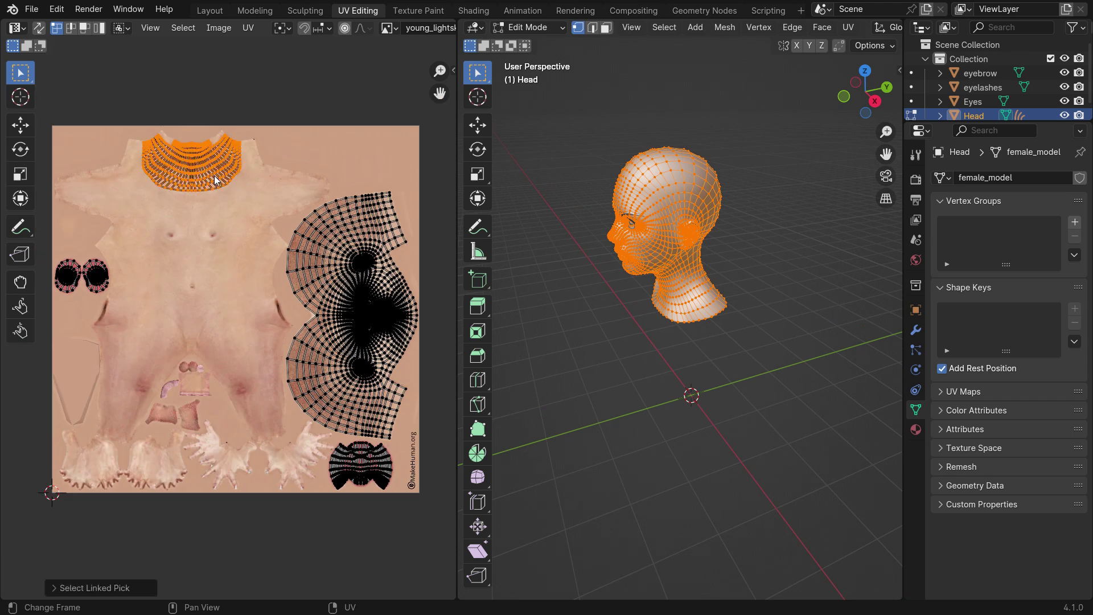
key("g")
left_click(329, 272)
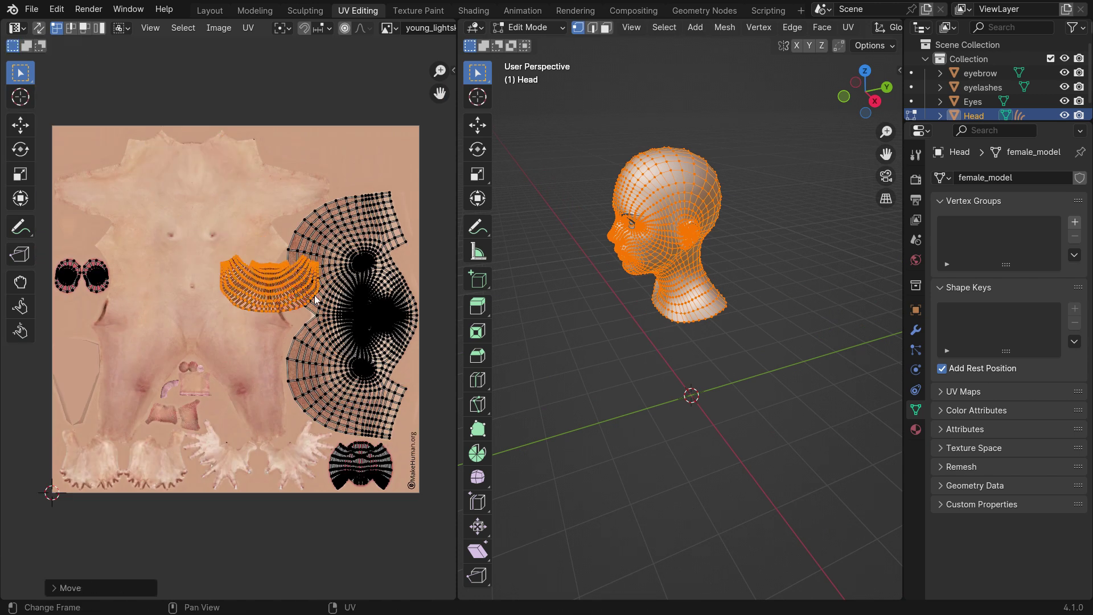
key("ctrl")
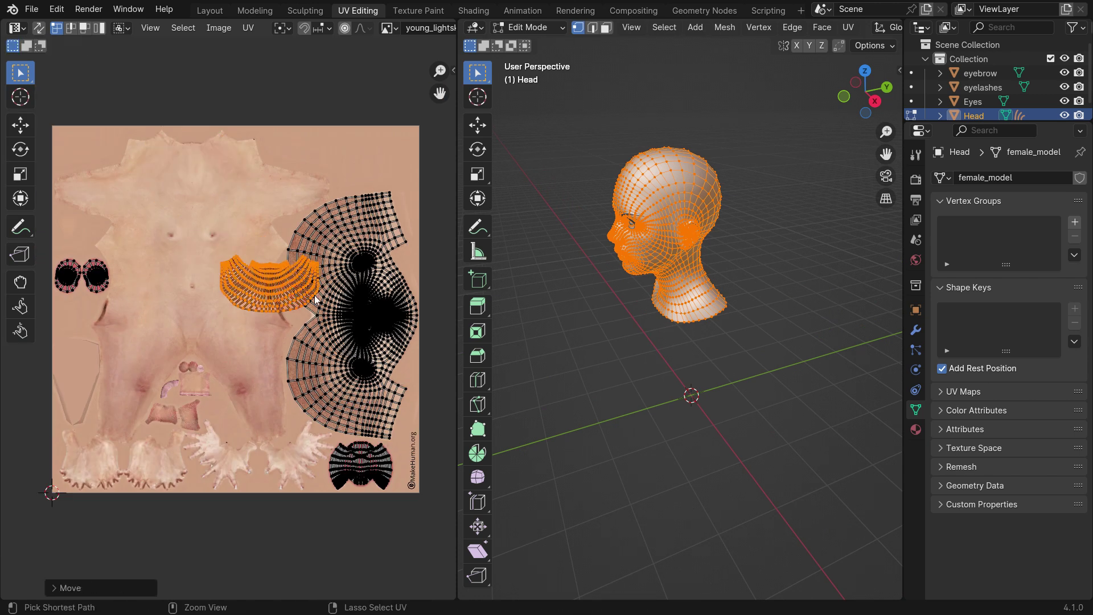
key("ctrl+z")
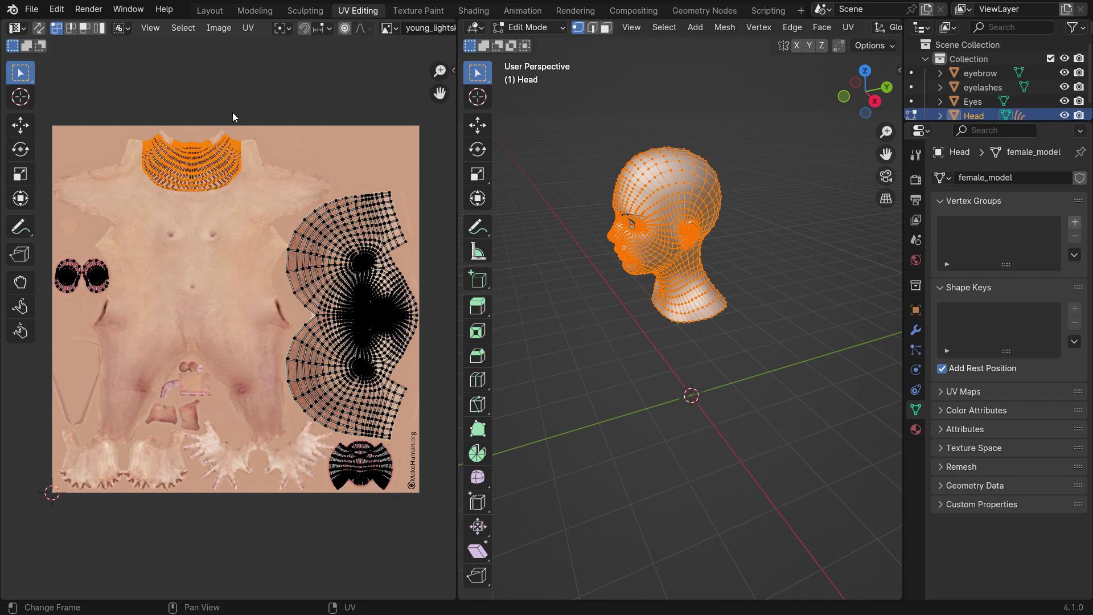
Return to the Layout workspace, put the Curves hair object into Sculpt Mode and show the names of the sculpt tools.
left_click(209, 10)
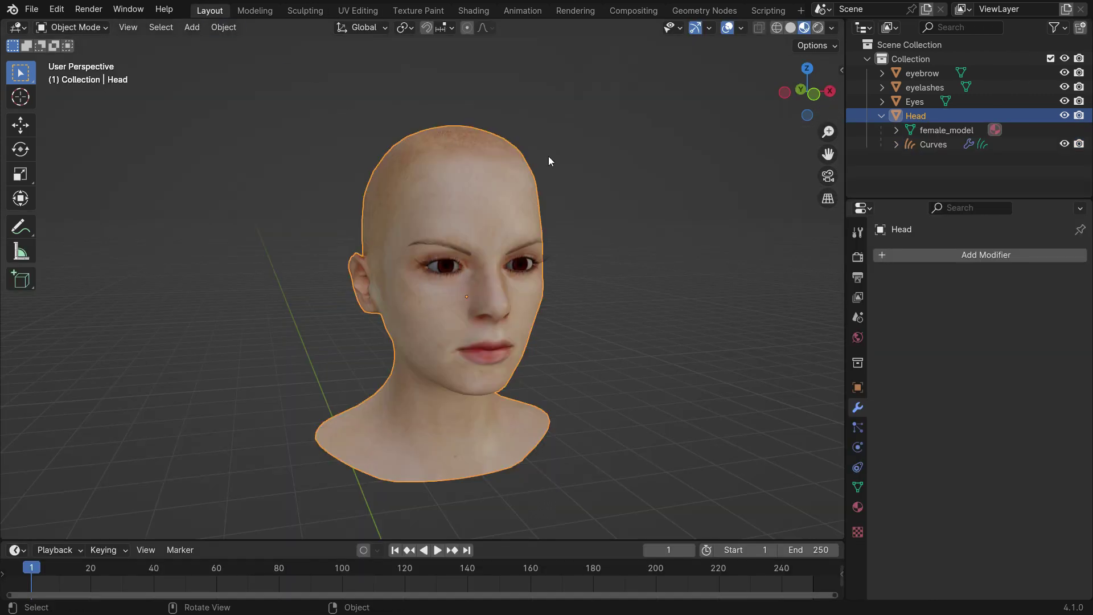
left_click(935, 147)
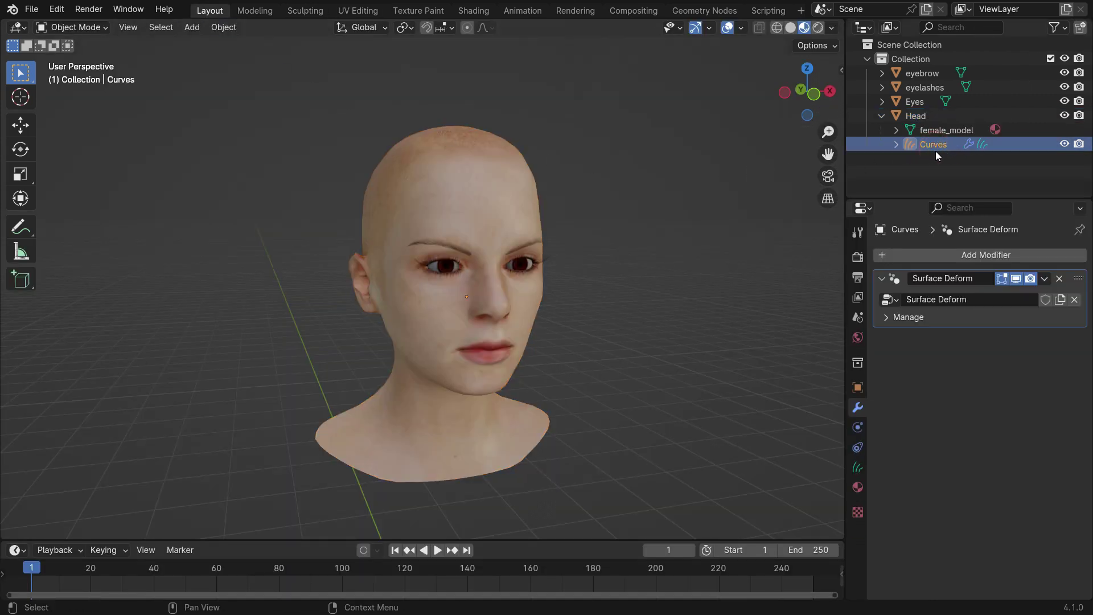
left_click(97, 27)
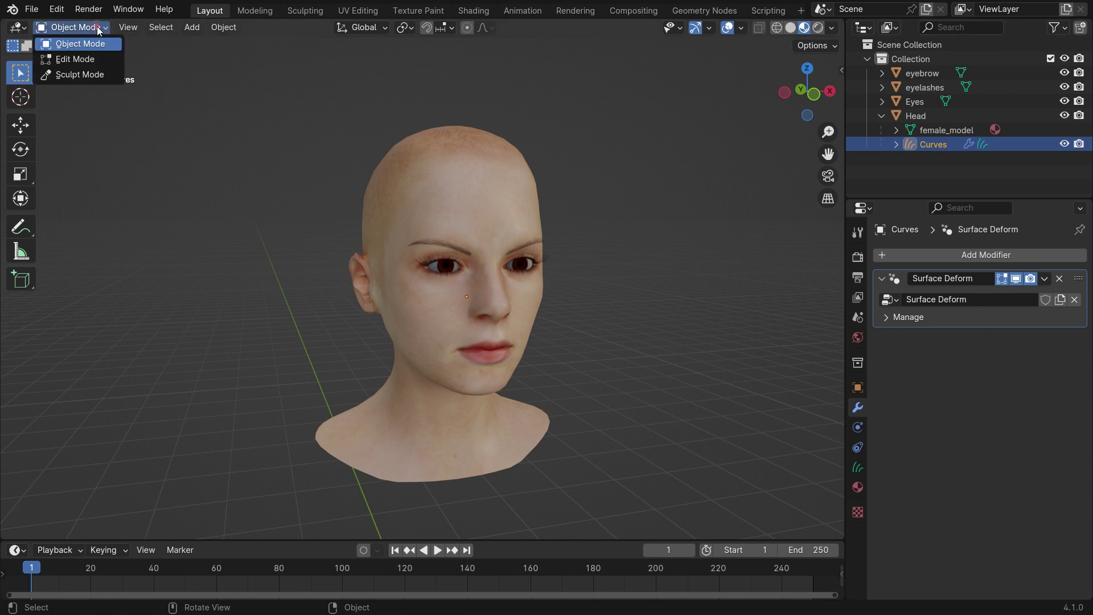
left_click(121, 77)
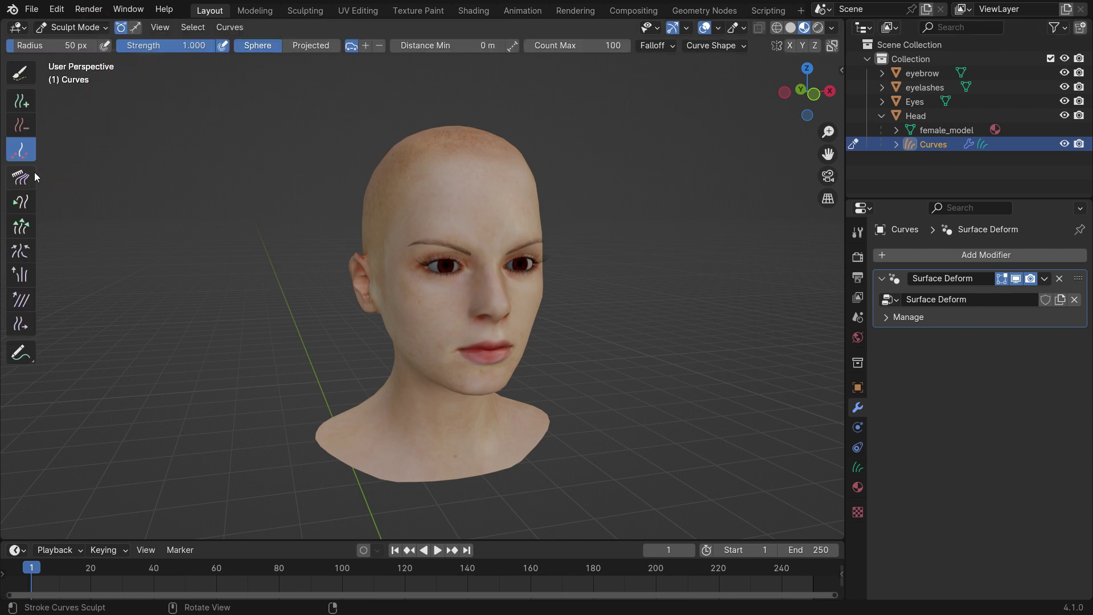
left_click_drag(35, 174, 127, 216)
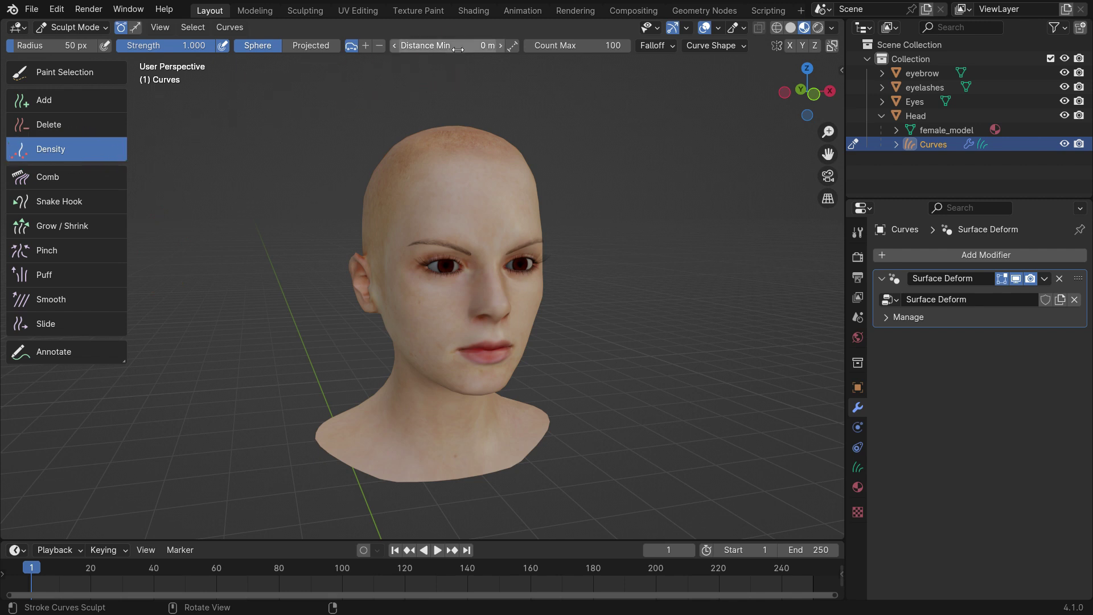
Set the Density brush to a minimum distance of 0.1 m, curve length 3 m and 24 points, with X symmetry enabled.
left_click(459, 46)
key("Return")
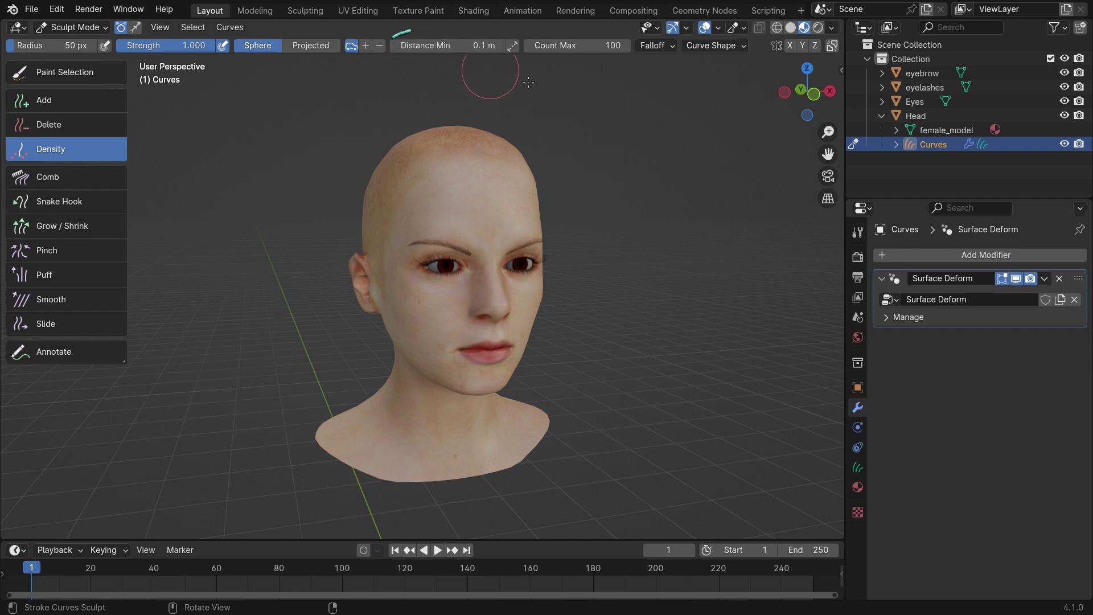
left_click(715, 46)
left_click(750, 119)
type("3")
key("Return")
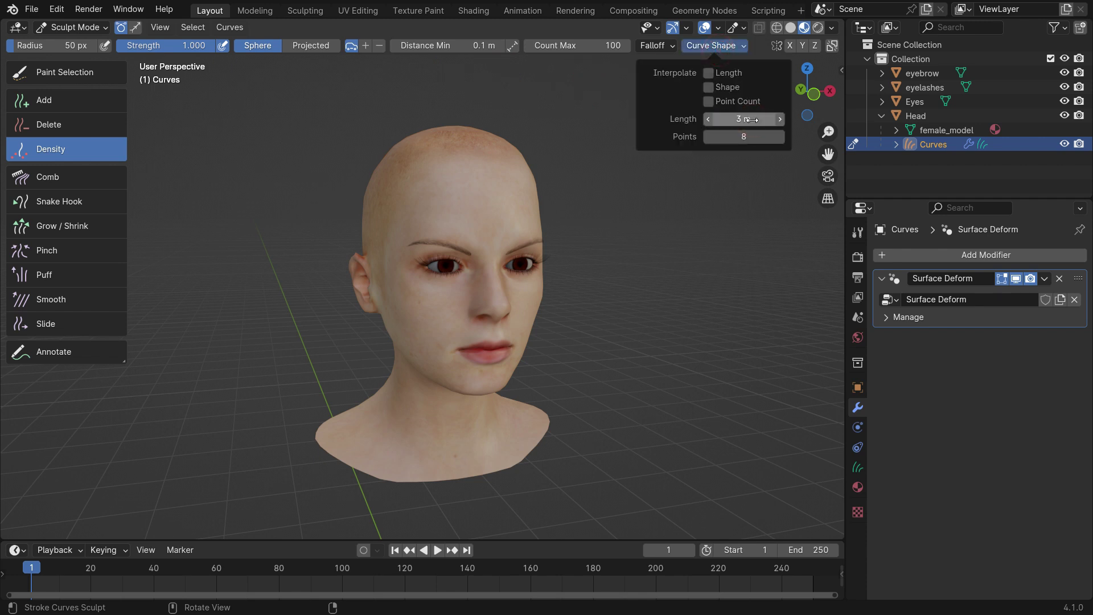
left_click(752, 137)
type("24")
key("Return")
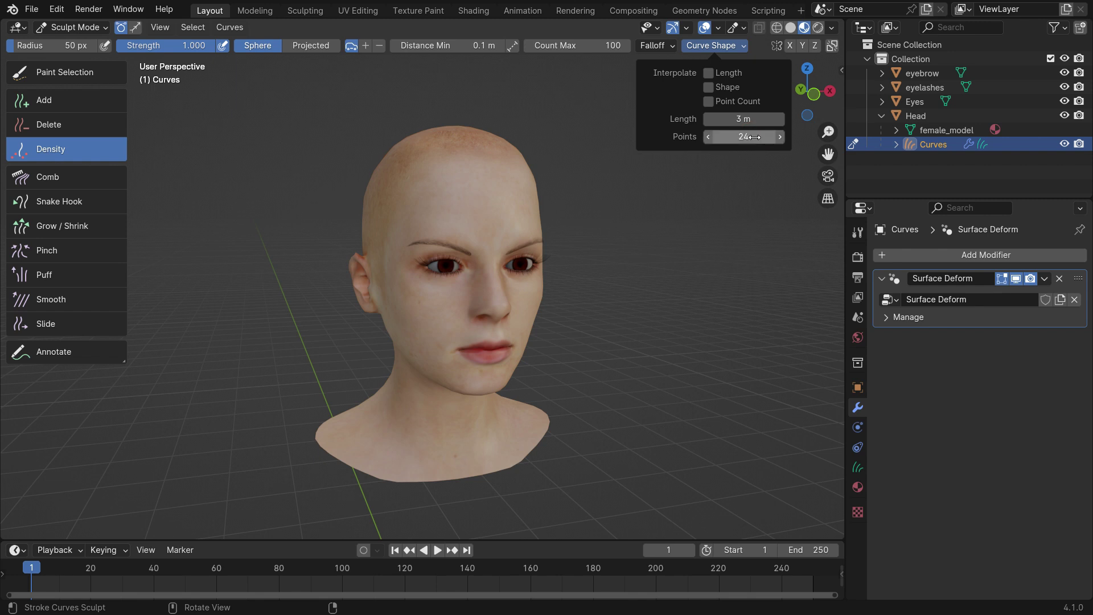
left_click(744, 166)
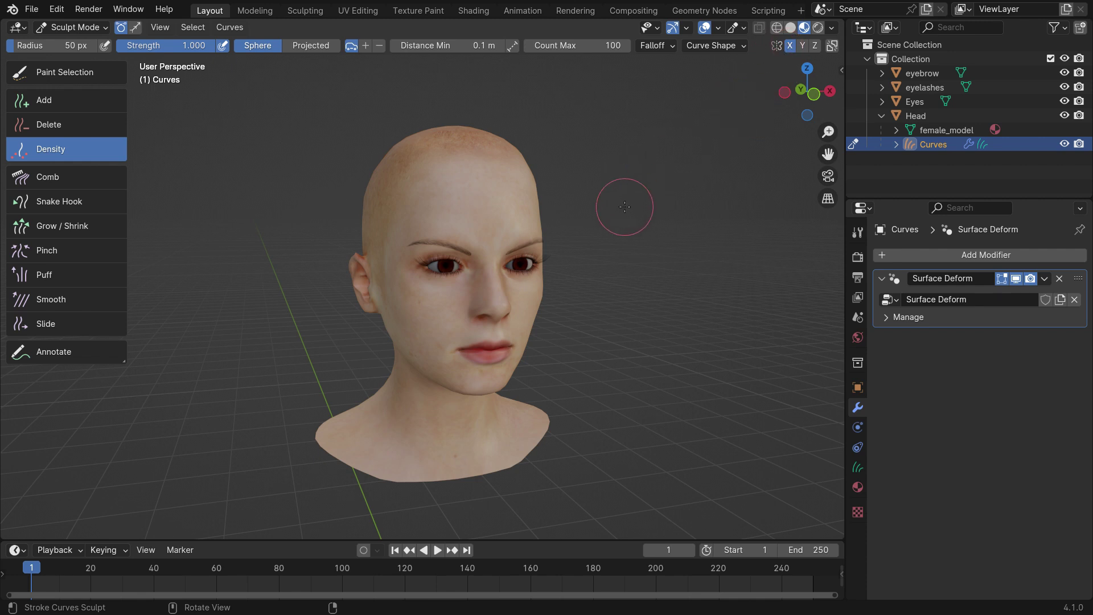
Resize the Density brush to a radius of 56 px.
key("f")
left_click(656, 252)
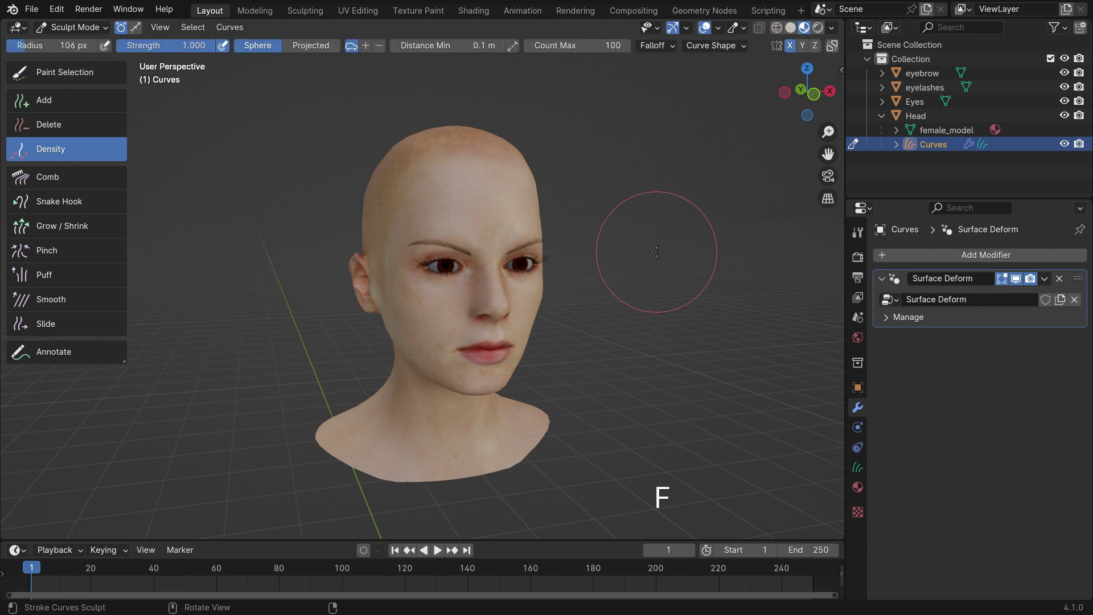
key("f")
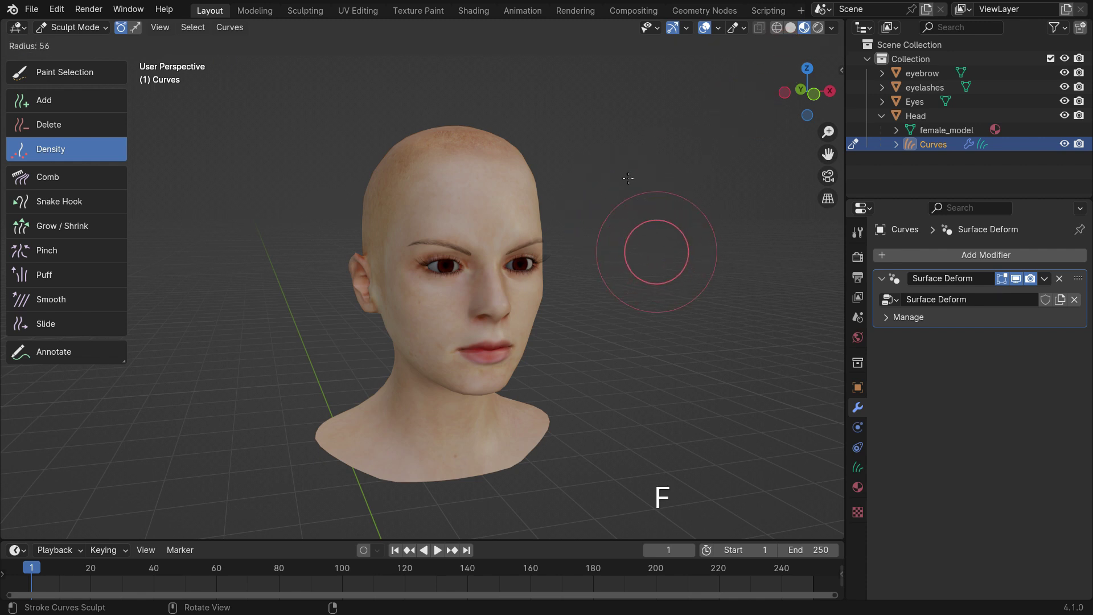
left_click(628, 178)
Paint guide hair curves over the scalp with the Density brush, working from the front hairline around to the back of the head.
scroll(475, 310, "down", 2)
middle_click_drag(469, 313, 286, 329)
scroll(313, 314, "down", 1)
scroll(548, 251, "up", 2)
scroll(540, 252, "up", 2)
mouse_move(497, 227)
left_mouse_down()
mouse_move(523, 261)
mouse_move(517, 284)
left_mouse_up()
middle_click_drag(493, 307, 456, 279)
scroll(460, 319, "down", 1)
mouse_move(461, 375)
left_mouse_down()
mouse_move(481, 325)
mouse_move(591, 290)
mouse_move(616, 311)
left_mouse_up()
scroll(472, 260, "down", 4)
middle_click_drag(484, 268, 623, 297)
middle_click_drag(389, 222, 471, 276, "shift")
scroll(471, 277, "up", 4)
mouse_move(472, 277)
left_mouse_down()
mouse_move(494, 295)
mouse_move(482, 221)
mouse_move(370, 267)
left_mouse_up()
scroll(422, 276, "down", 4)
middle_click_drag(427, 277, 481, 271)
scroll(336, 331, "up", 4)
mouse_move(400, 142)
left_mouse_down()
mouse_move(427, 193)
mouse_move(437, 279)
left_mouse_up()
middle_click_drag(321, 299, 406, 284)
left_click_drag(364, 316, 305, 354)
scroll(321, 354, "up", 3)
mouse_move(381, 342)
left_mouse_down()
mouse_move(330, 239)
mouse_move(296, 228)
mouse_move(336, 376)
left_mouse_up()
scroll(353, 342, "down", 5)
mouse_move(353, 342)
middle_mouse_down("shift")
mouse_move(430, 242)
mouse_move(549, 256)
middle_mouse_up("shift")
scroll(566, 165, "up", 3)
left_click_drag(560, 268, 571, 287)
scroll(560, 378, "up", 4)
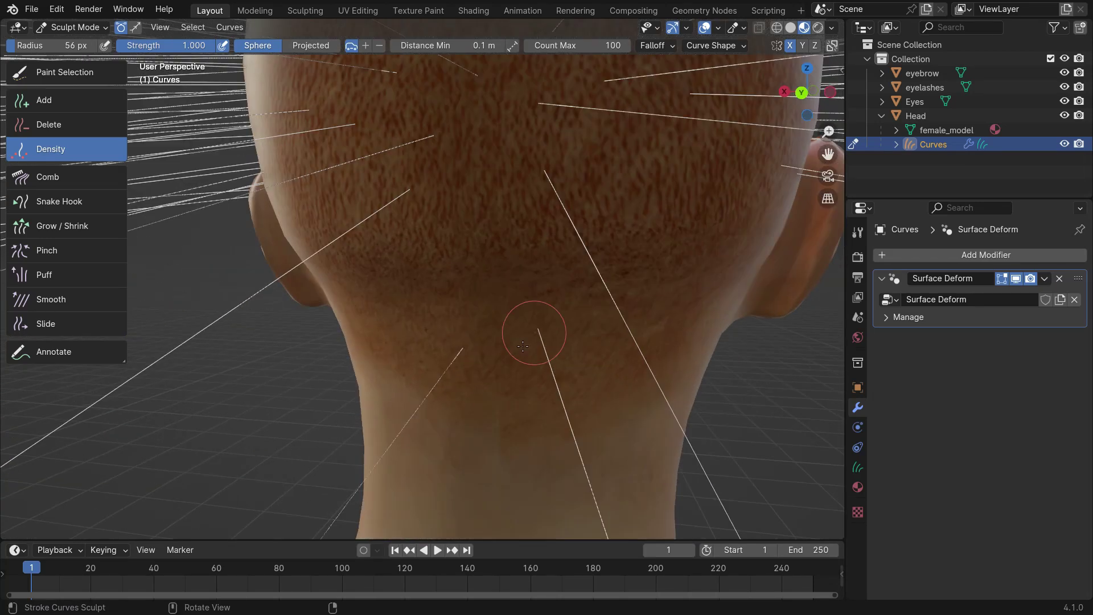
Fill the remaining sparse areas at the nape, behind the ear and on the side of the scalp with Density brush strokes.
mouse_move(513, 358)
left_mouse_down()
mouse_move(503, 256)
mouse_move(685, 245)
left_mouse_up()
scroll(513, 345, "down", 4)
scroll(504, 339, "down", 4)
middle_click_drag(504, 338, 578, 330)
scroll(540, 319, "up", 7)
mouse_move(424, 319)
left_mouse_down()
mouse_move(501, 188)
mouse_move(443, 260)
left_mouse_up()
scroll(443, 260, "down", 3)
middle_click_drag(442, 260, 493, 280)
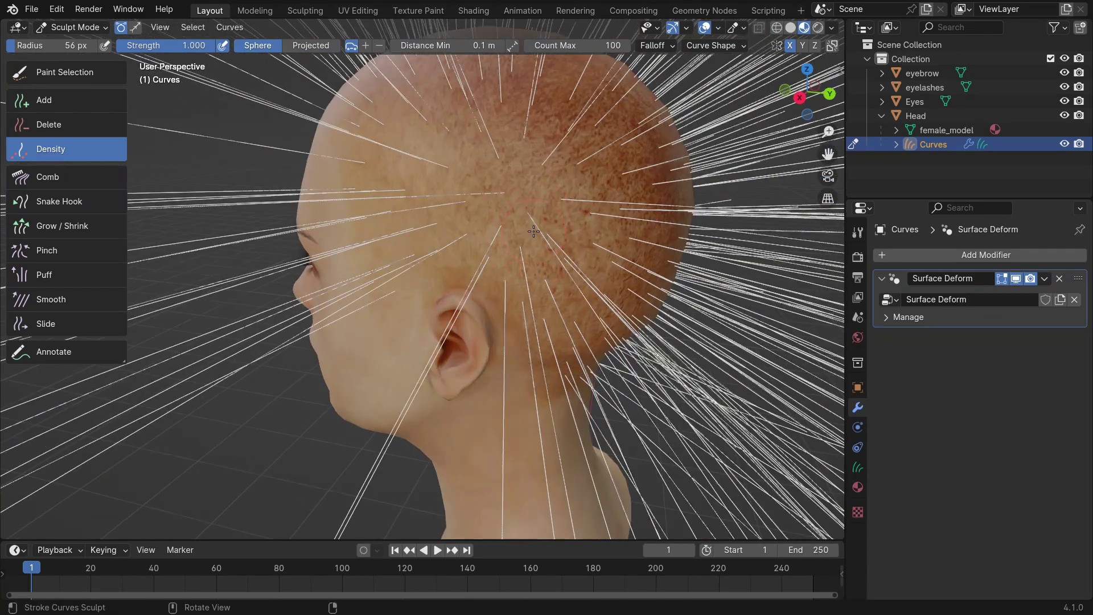
left_click_drag(501, 211, 529, 142)
scroll(473, 148, "down", 4)
left_click_drag(455, 154, 513, 139)
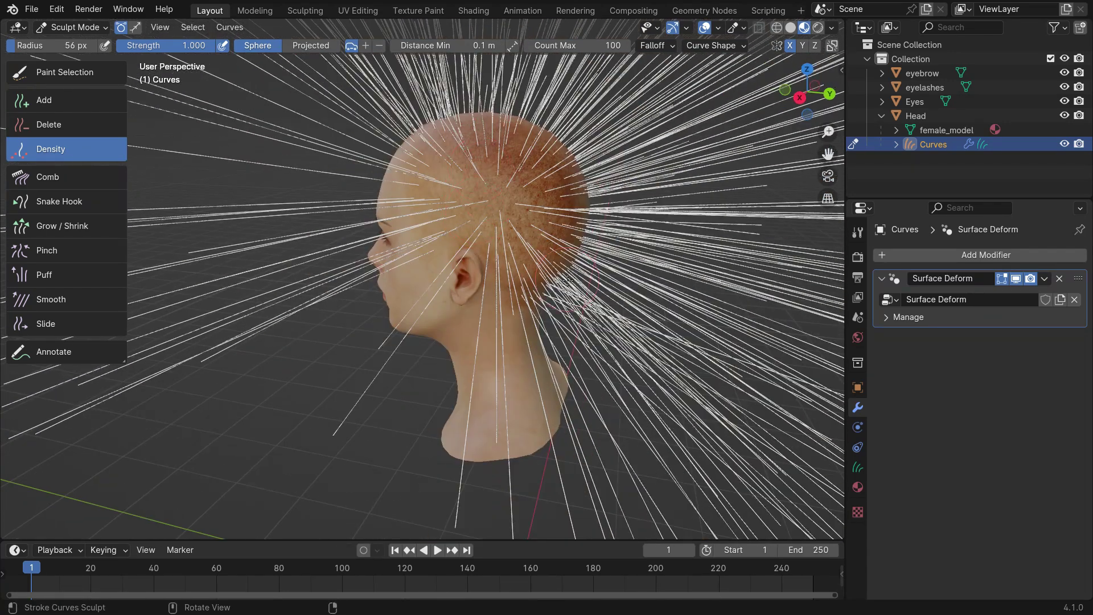
middle_click_drag(513, 139, 499, 241)
scroll(329, 223, "down", 3)
scroll(499, 242, "up", 5)
scroll(444, 248, "up", 2)
scroll(418, 273, "down", 7)
middle_click_drag(438, 336, 401, 333)
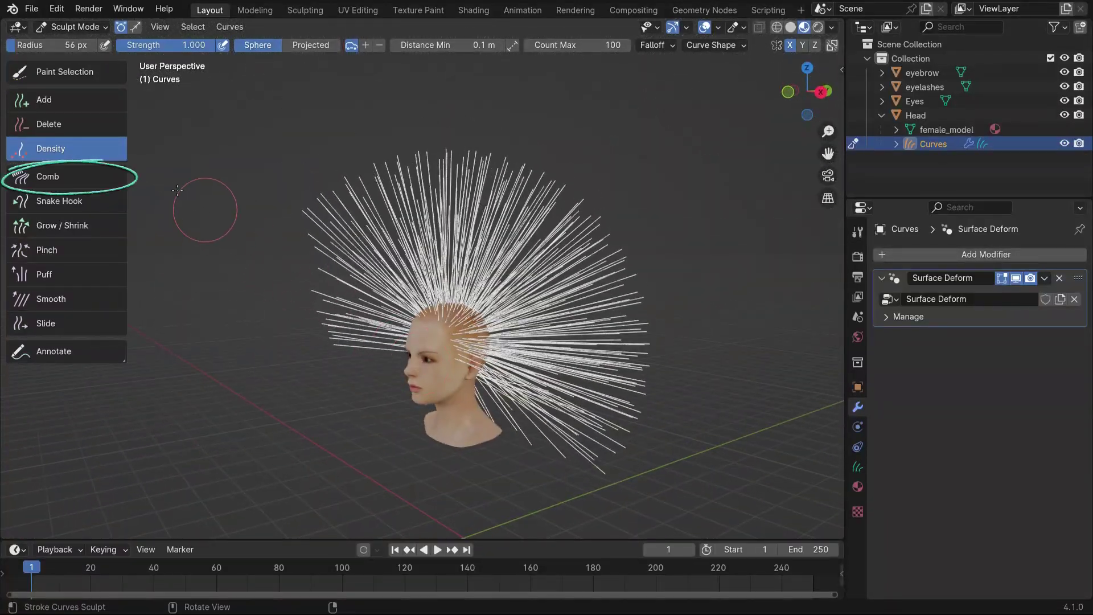
Choose the Comb brush with the Projected brush shape and show the head in right orthographic view.
left_click(120, 176)
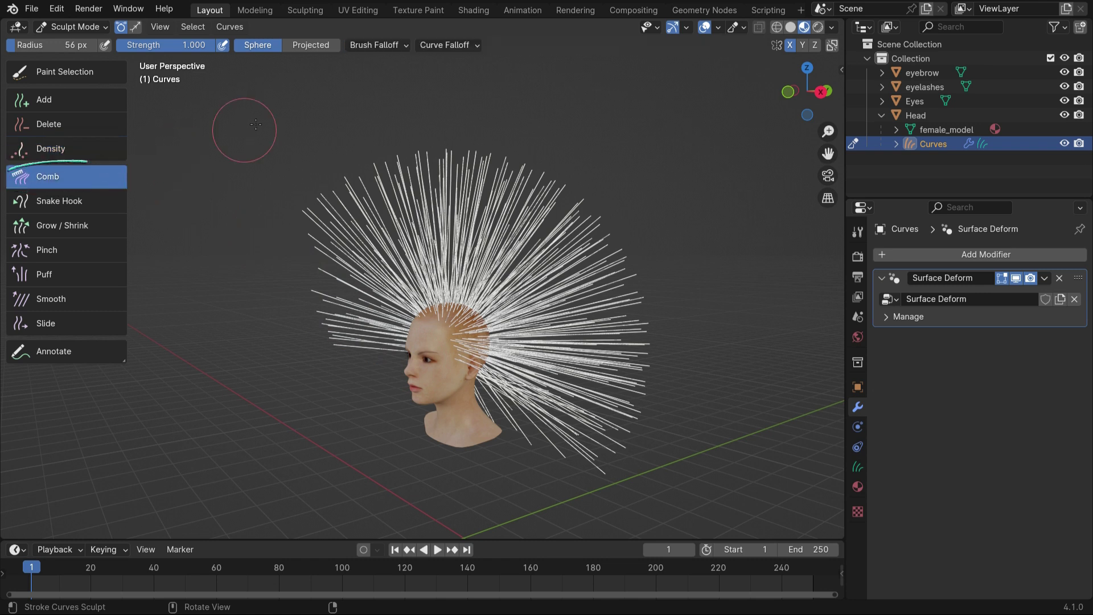
left_click(323, 49)
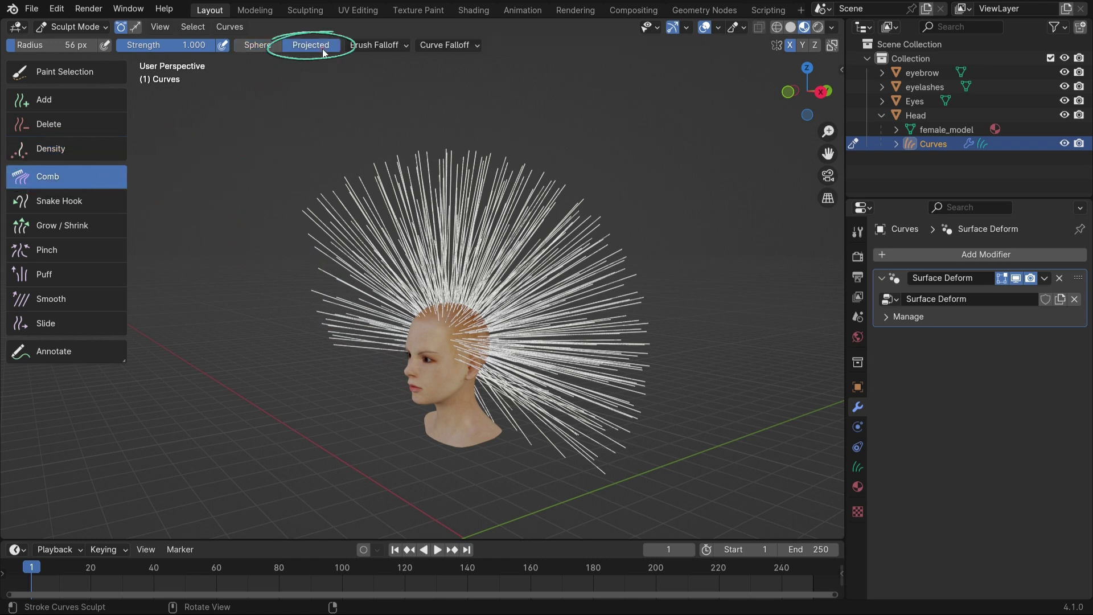
scroll(281, 288, "down", 3)
scroll(279, 291, "up", 2)
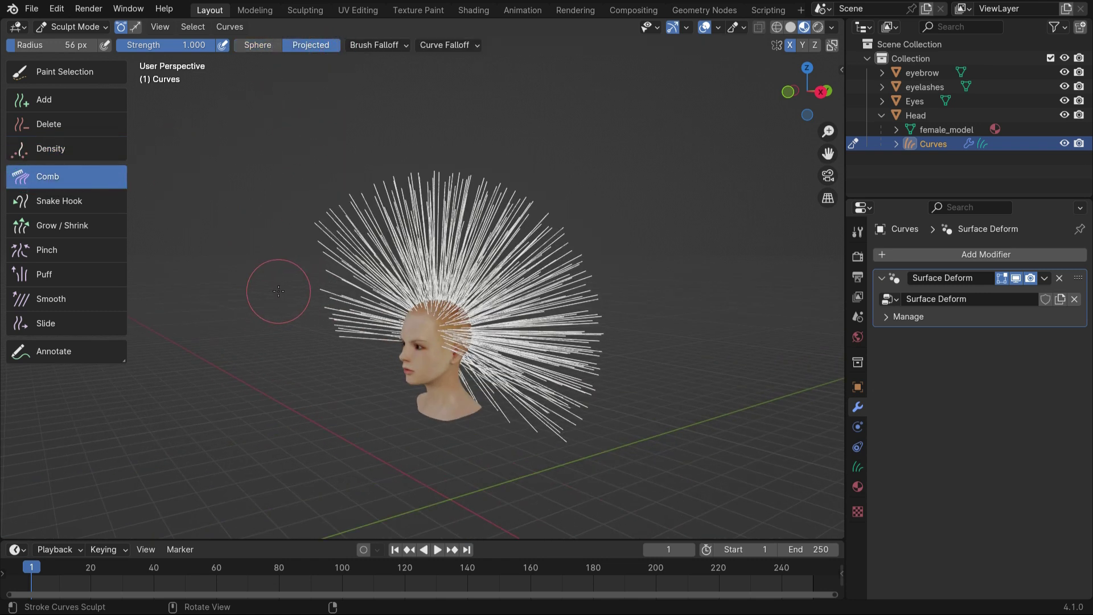
key("KP_3")
middle_click_drag(360, 316, 758, 105, "shift")
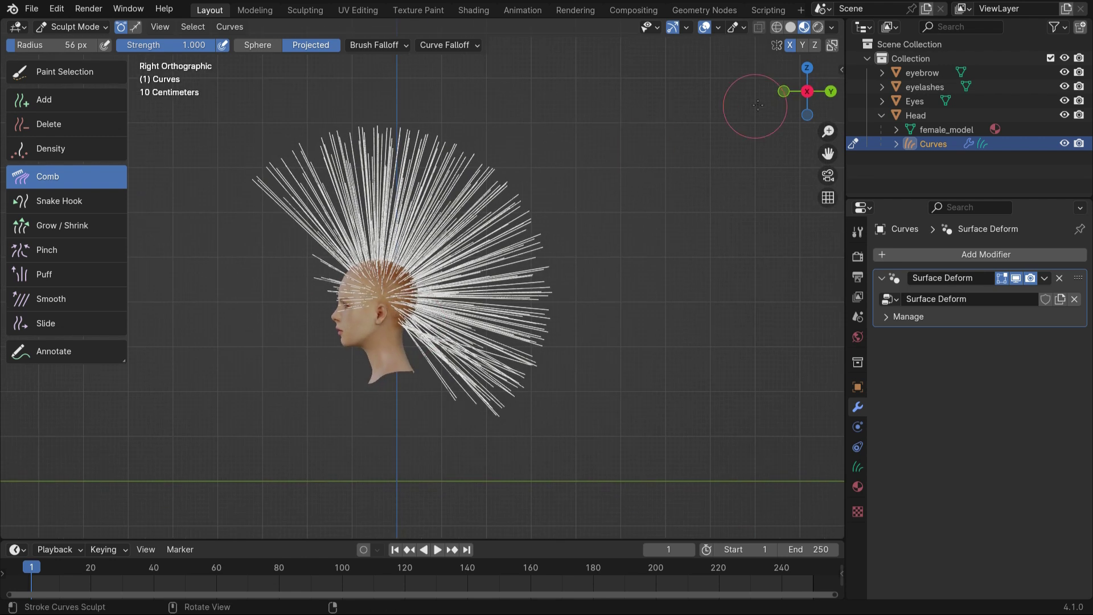
Enable surface collision for curve sculpting and resize the Comb brush to a radius of 98 px.
left_click(835, 51)
key("f")
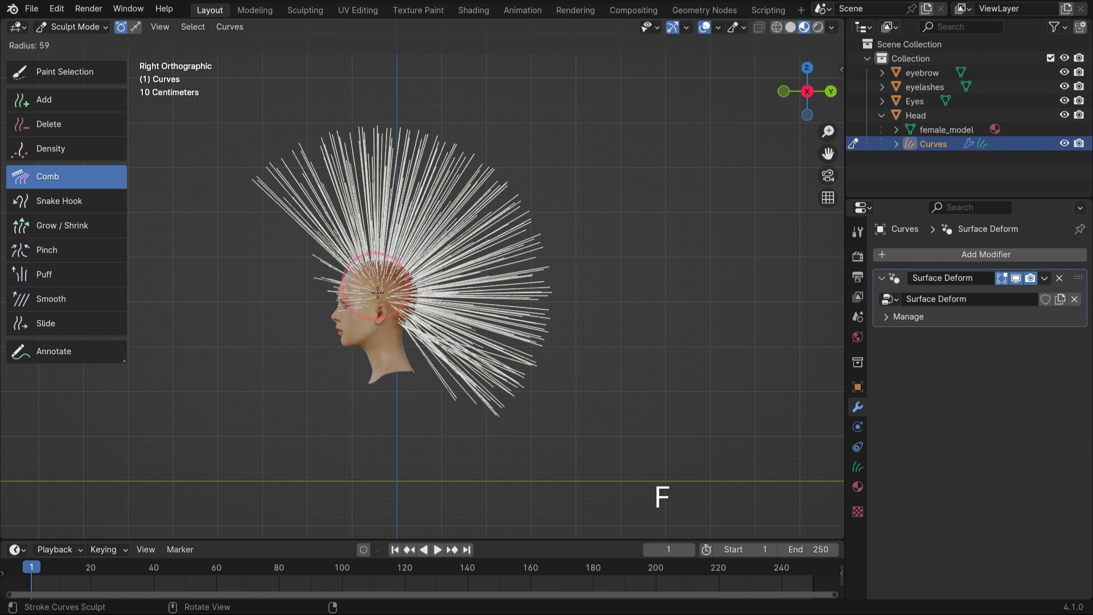
left_click(402, 292)
Comb all the hair curves from the forehead and sides back toward the rear of the head.
mouse_move(254, 263)
left_mouse_down()
mouse_move(337, 208)
mouse_move(428, 188)
left_mouse_up()
left_click_drag(297, 275, 456, 202)
mouse_move(279, 298)
left_mouse_down()
mouse_move(315, 305)
mouse_move(490, 236)
left_mouse_up()
mouse_move(312, 329)
left_mouse_down()
mouse_move(454, 299)
mouse_move(366, 366)
mouse_move(274, 195)
mouse_move(523, 223)
mouse_move(450, 242)
mouse_move(366, 226)
mouse_move(439, 232)
left_mouse_up()
scroll(370, 273, "up", 3)
left_click_drag(339, 284, 364, 259)
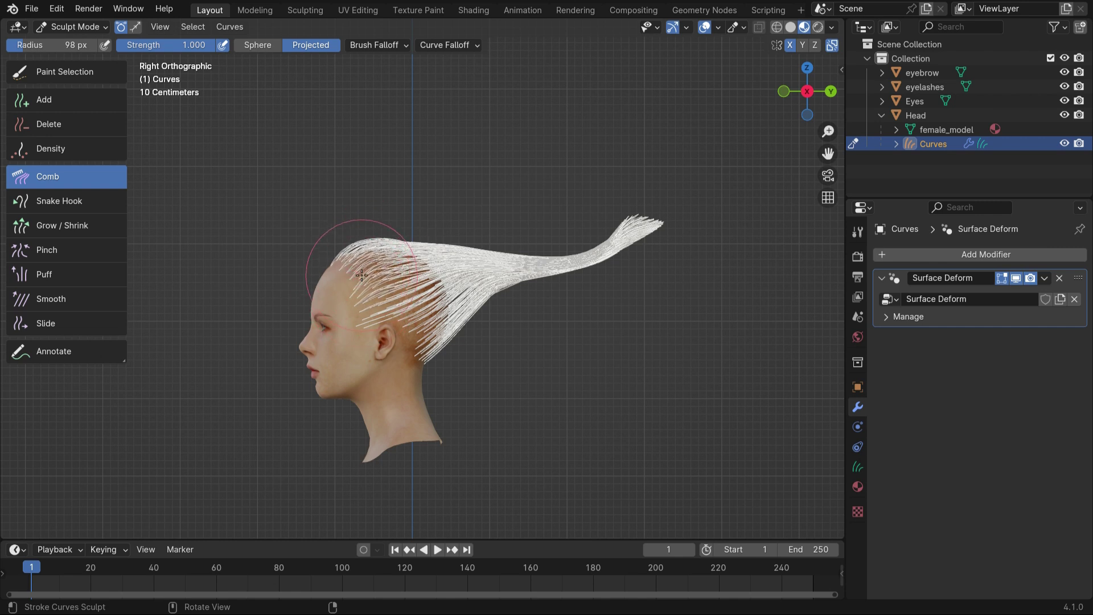
Comb the gathered hair behind the head downward into a hanging ponytail.
scroll(397, 319, "down", 3)
left_click_drag(480, 275, 450, 339)
scroll(439, 341, "up", 3)
scroll(439, 320, "up", 3)
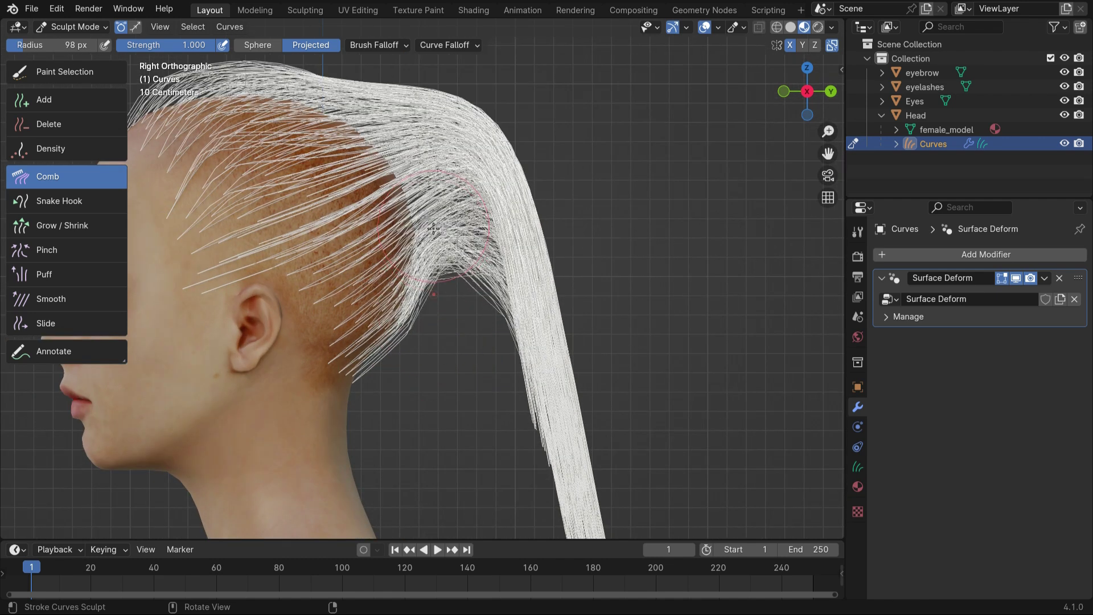
scroll(461, 273, "down", 5)
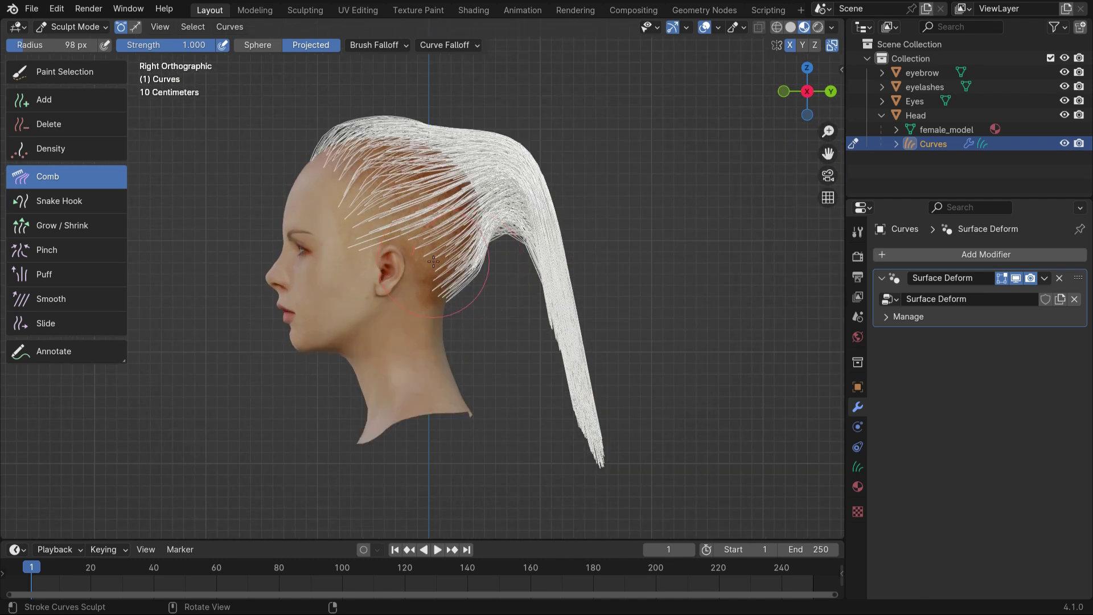
Change the Comb brush shape to Sphere and comb both sides of the hair inward to the centre line behind the head.
key("KP_1")
scroll(317, 244, "up", 2)
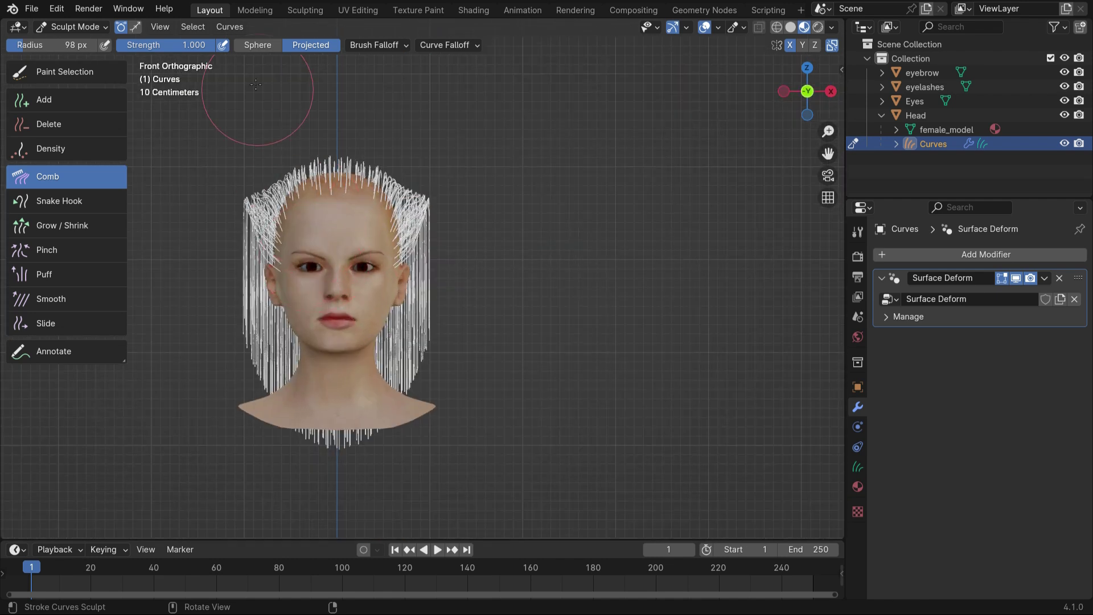
left_click(264, 48)
middle_click_drag(319, 228, 417, 243)
key("KP_7")
scroll(523, 262, "up", 4)
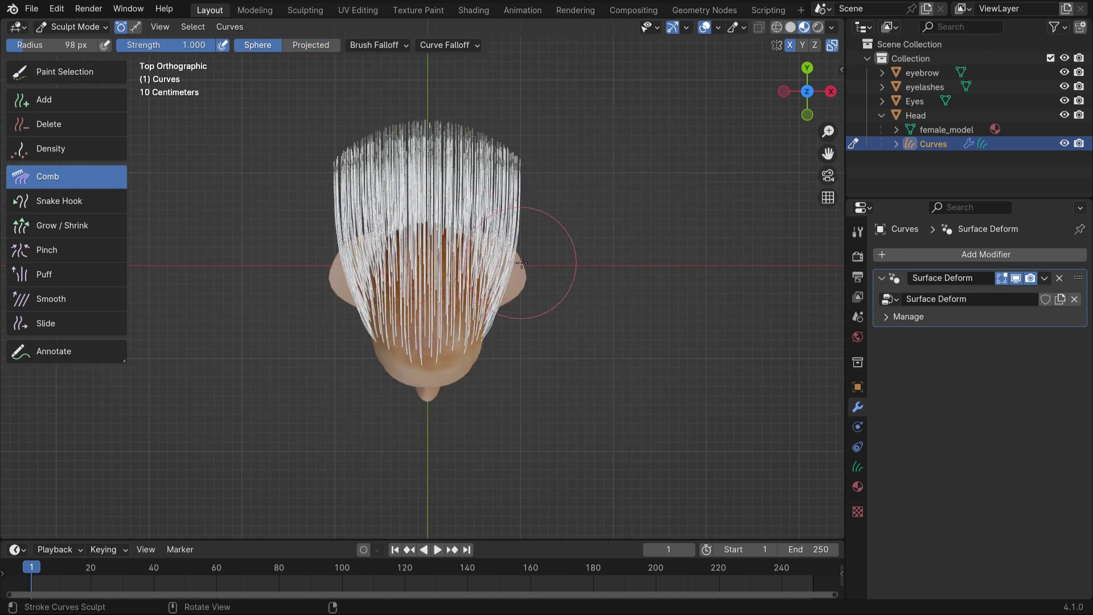
mouse_move(465, 246)
left_mouse_down()
mouse_move(519, 246)
mouse_move(519, 196)
mouse_move(449, 105)
left_mouse_up()
scroll(477, 247, "down", 4)
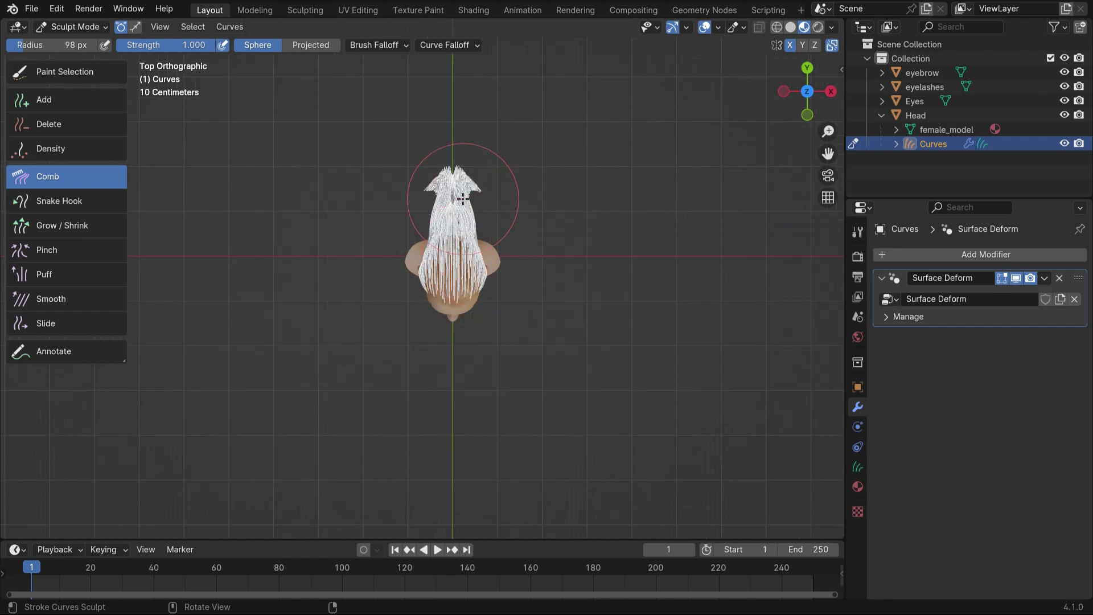
mouse_move(485, 212)
left_mouse_down()
mouse_move(439, 143)
mouse_move(440, 107)
left_mouse_up()
scroll(440, 197, "up", 4)
left_click_drag(530, 237, 481, 157)
left_click_drag(500, 105, 453, 11)
scroll(513, 342, "down", 4)
Comb the ponytail down and curve its lower length inward toward the neck.
middle_click_drag(512, 341, 439, 317)
left_click_drag(438, 157, 454, 324)
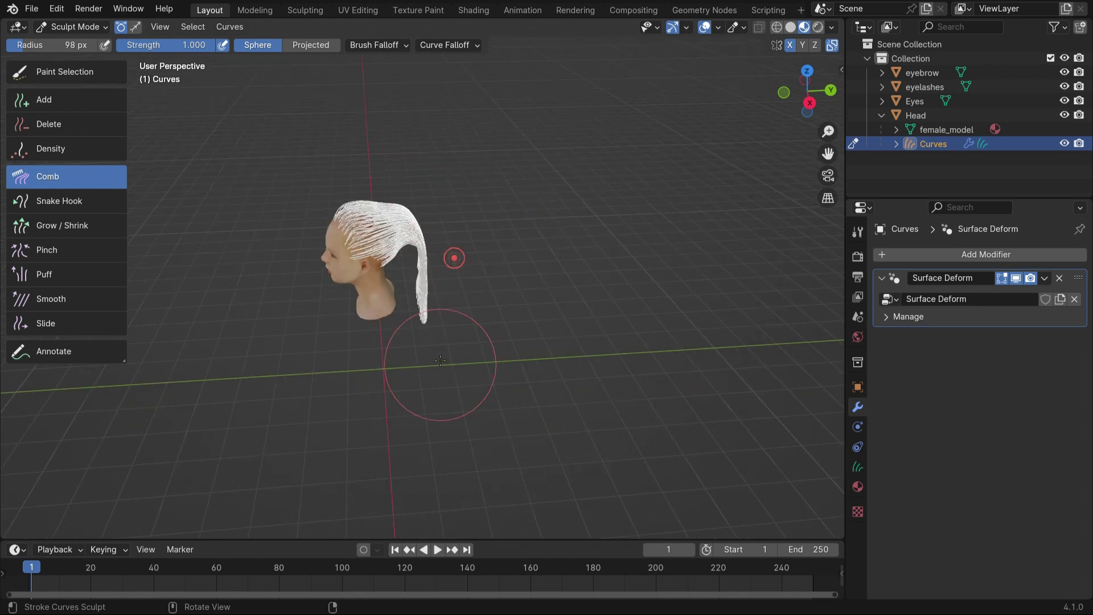
middle_click_drag(347, 365, 319, 251)
scroll(308, 259, "up", 5)
scroll(456, 183, "down", 1)
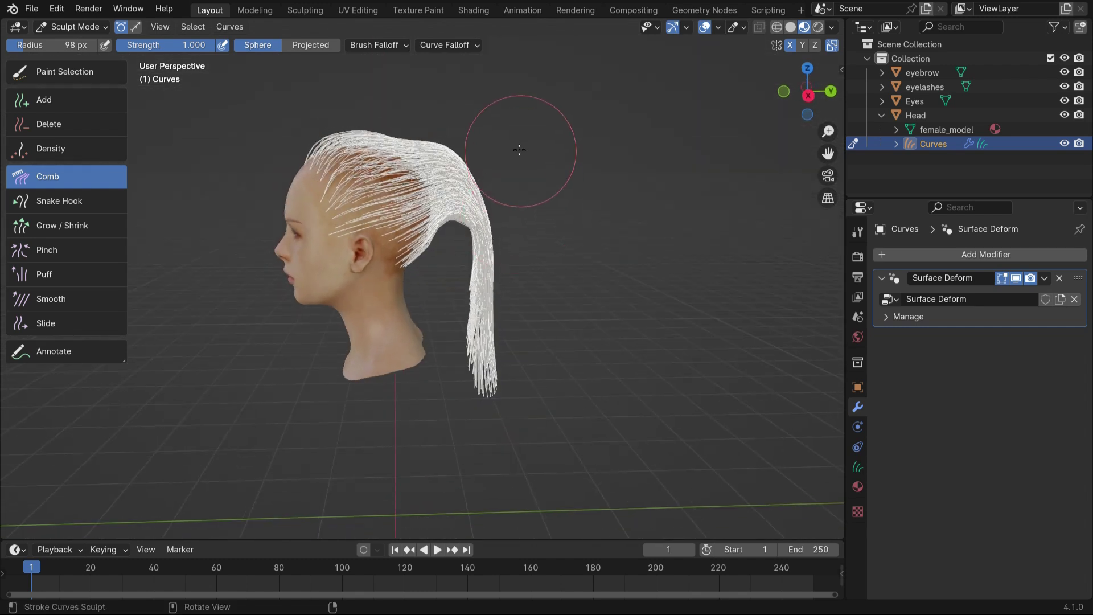
scroll(501, 228, "up", 1)
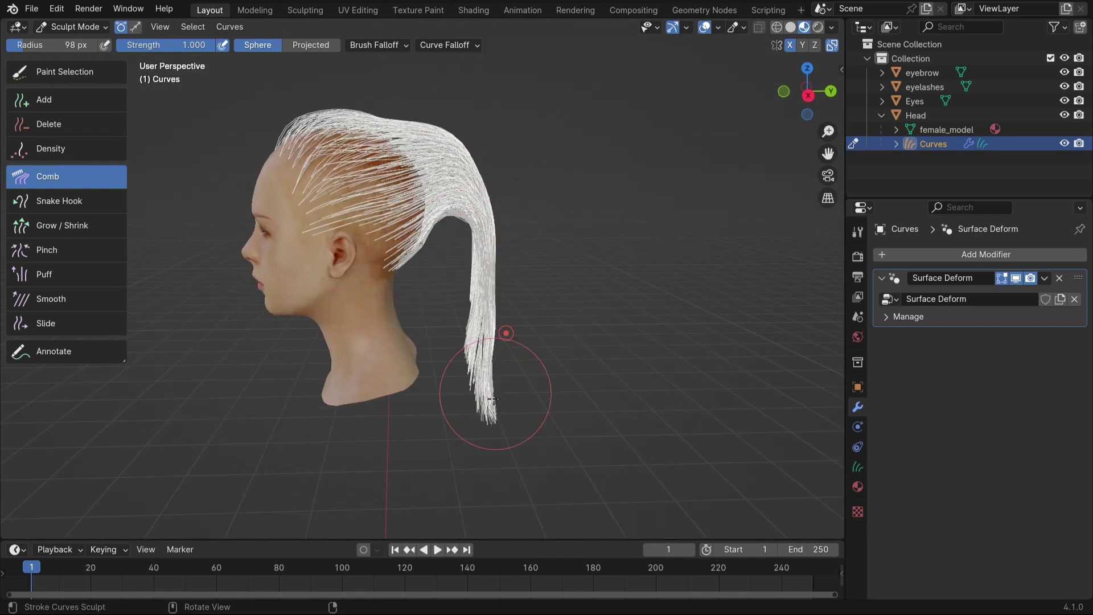
left_click_drag(529, 276, 508, 280)
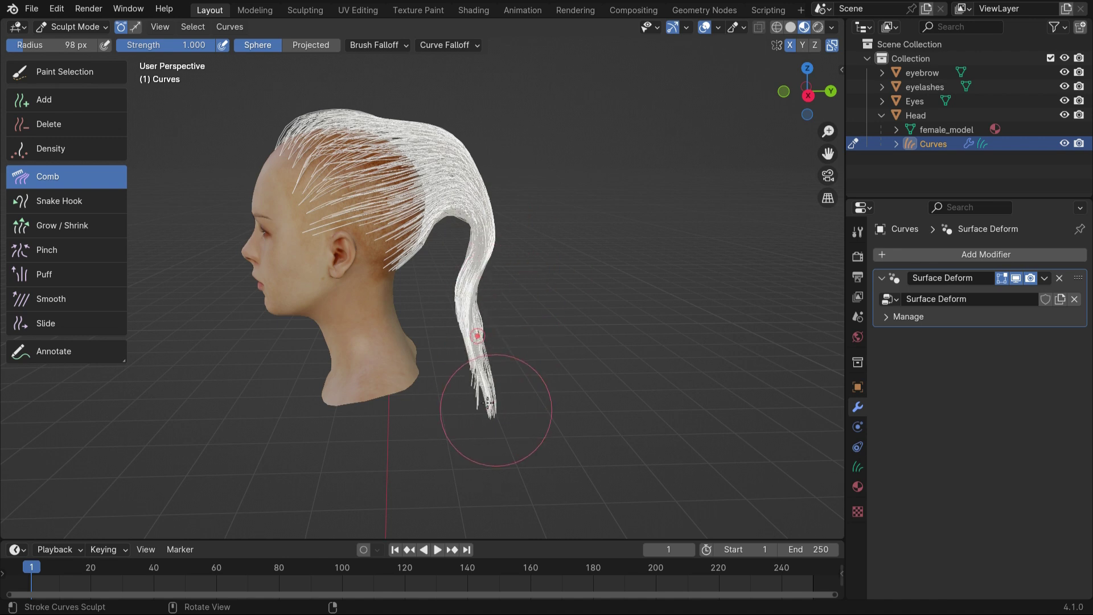
left_click_drag(473, 388, 487, 434)
left_click_drag(497, 334, 501, 430)
scroll(488, 388, "down", 3)
Comb the ponytail's lower strands downward and together into a narrower bundle.
mouse_move(488, 387)
middle_mouse_down()
mouse_move(305, 358)
mouse_move(483, 375)
mouse_move(339, 387)
mouse_move(223, 380)
mouse_move(334, 377)
middle_mouse_up()
scroll(222, 379, "up", 1)
scroll(267, 433, "up", 1)
scroll(261, 439, "up", 1)
left_click_drag(313, 375, 285, 407)
left_click_drag(313, 325, 285, 405)
left_click_drag(296, 307, 260, 469)
left_click_drag(275, 428, 263, 450)
scroll(444, 379, "down", 4)
Smooth the ponytail's middle and tip with more Comb strokes from a rear three-quarter angle.
middle_click_drag(425, 373, 504, 348)
scroll(502, 345, "up", 2)
middle_click_drag(592, 378, 626, 389)
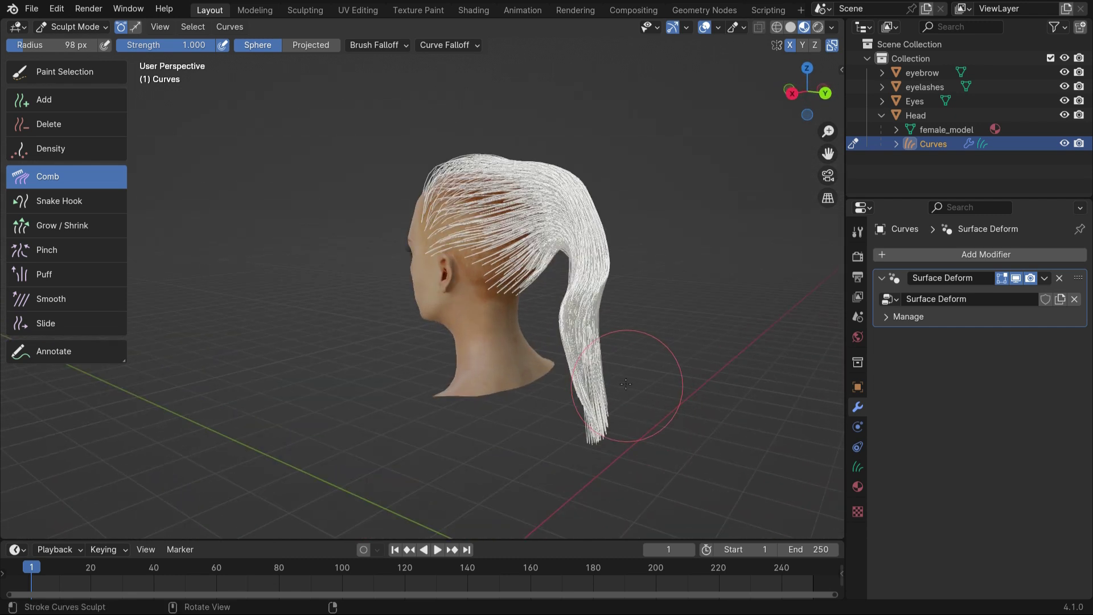
mouse_move(556, 326)
left_mouse_down()
mouse_move(601, 410)
mouse_move(595, 434)
mouse_move(615, 427)
left_mouse_up()
left_click_drag(630, 337, 624, 389)
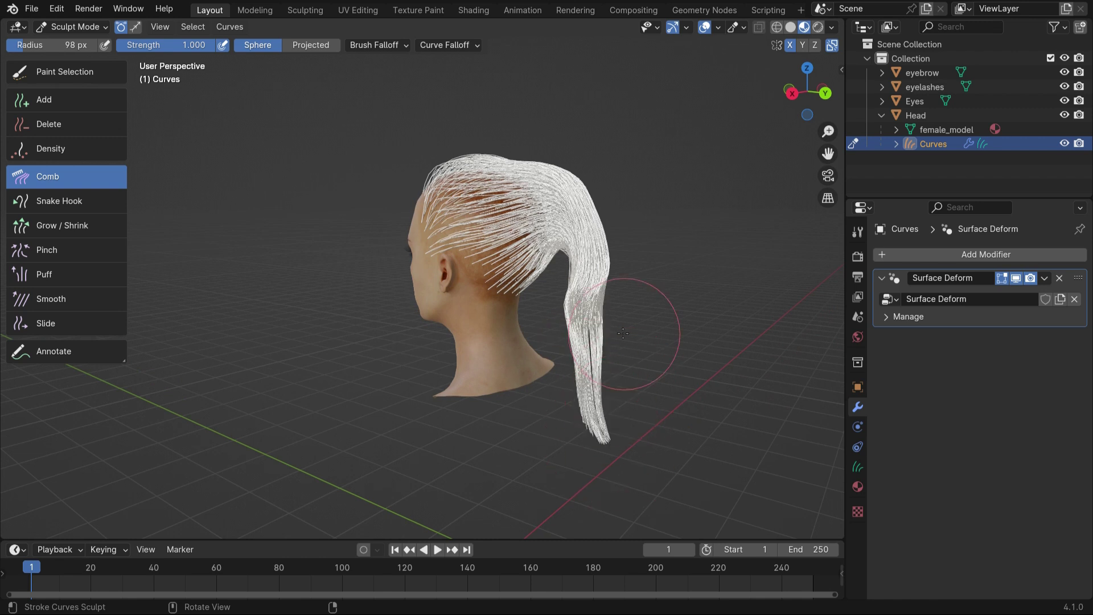
Switch from Sculpt Mode to Object Mode and deselect the hair curves.
middle_click_drag(605, 390, 626, 273)
scroll(634, 268, "up", 3)
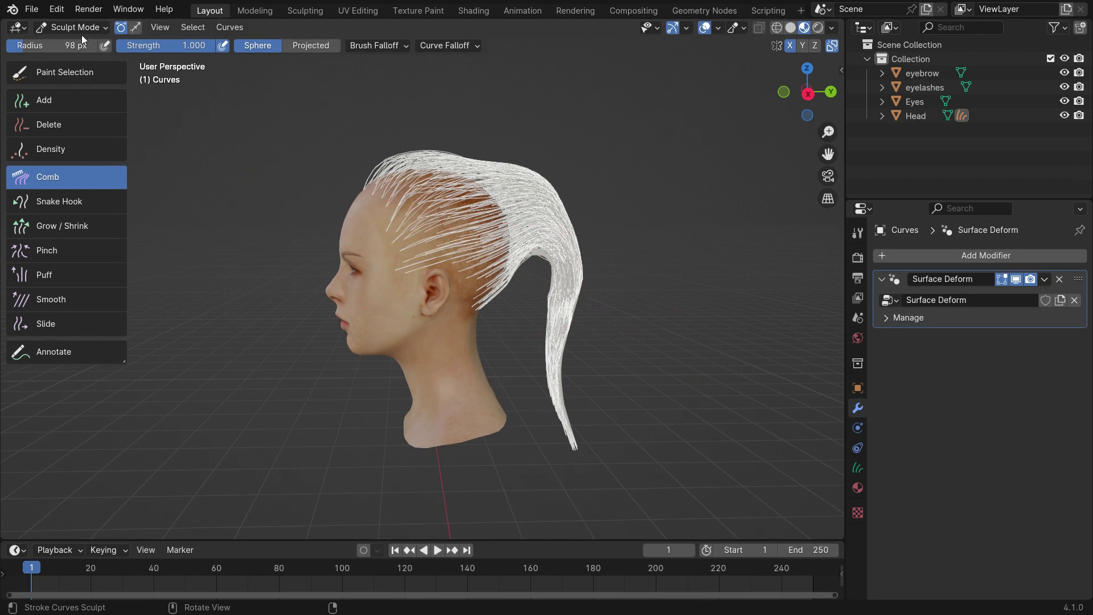
left_click(83, 32)
left_click(98, 43)
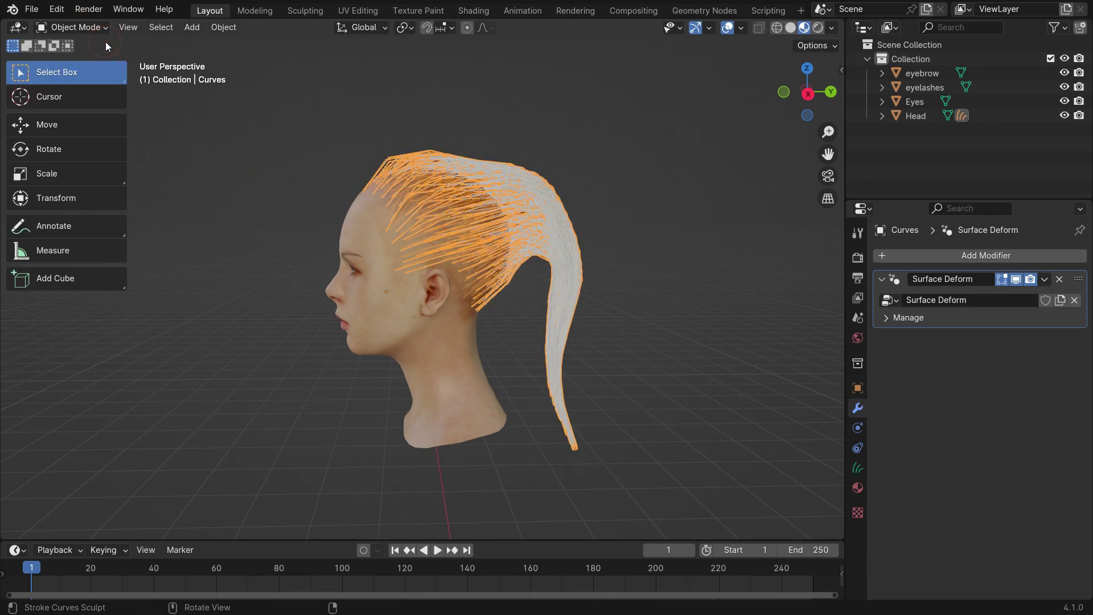
left_click(642, 257)
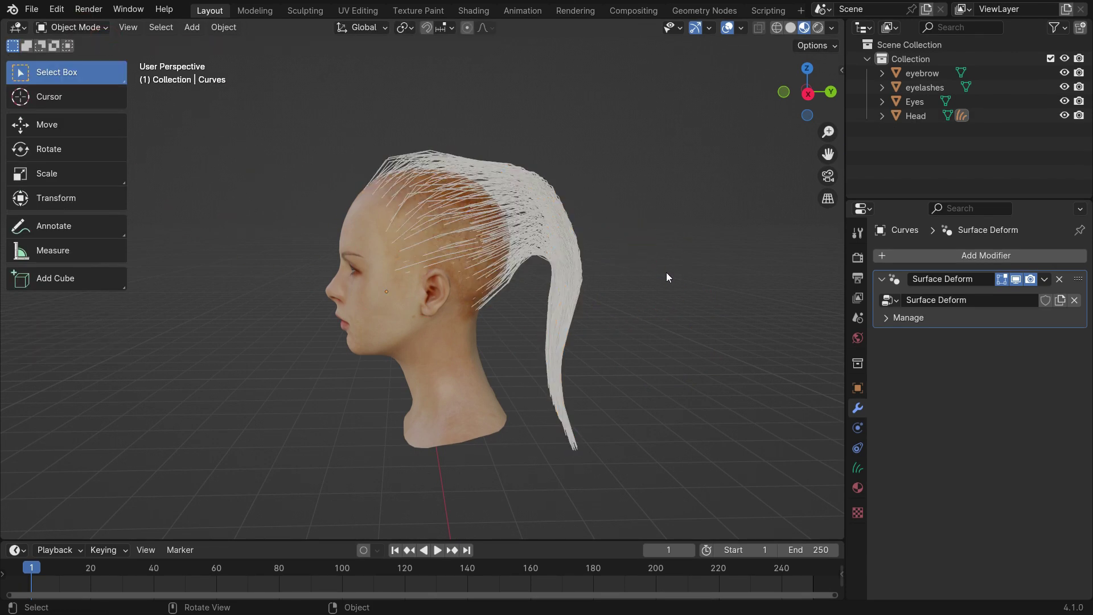
Set the render settings' curves viewport display to the Strip shape with 3 additional subdivisions.
left_click(858, 257)
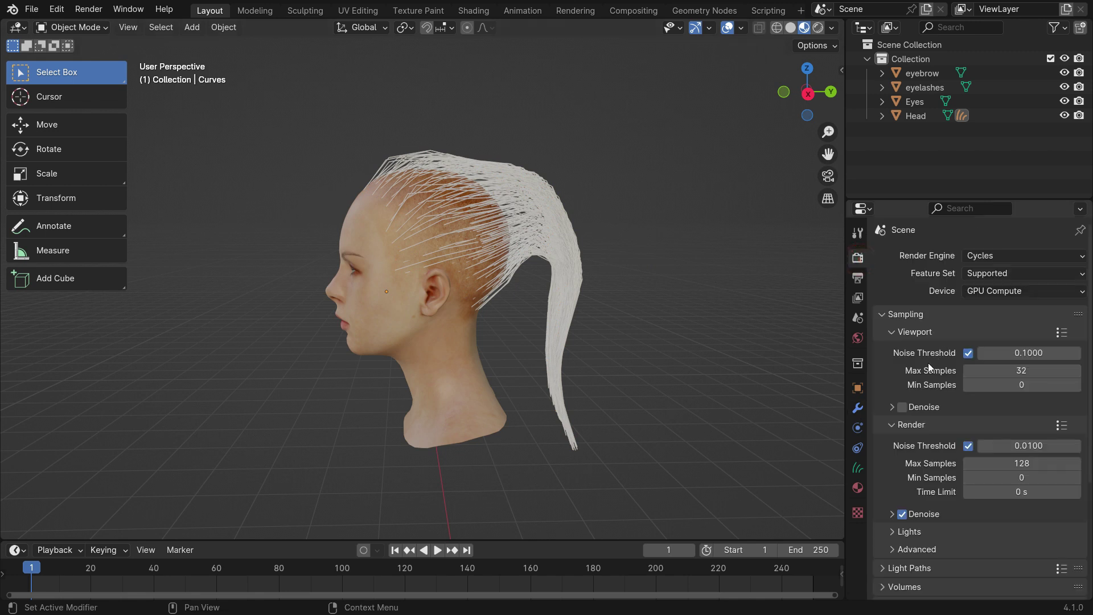
scroll(929, 370, "down", 6)
left_click(902, 440)
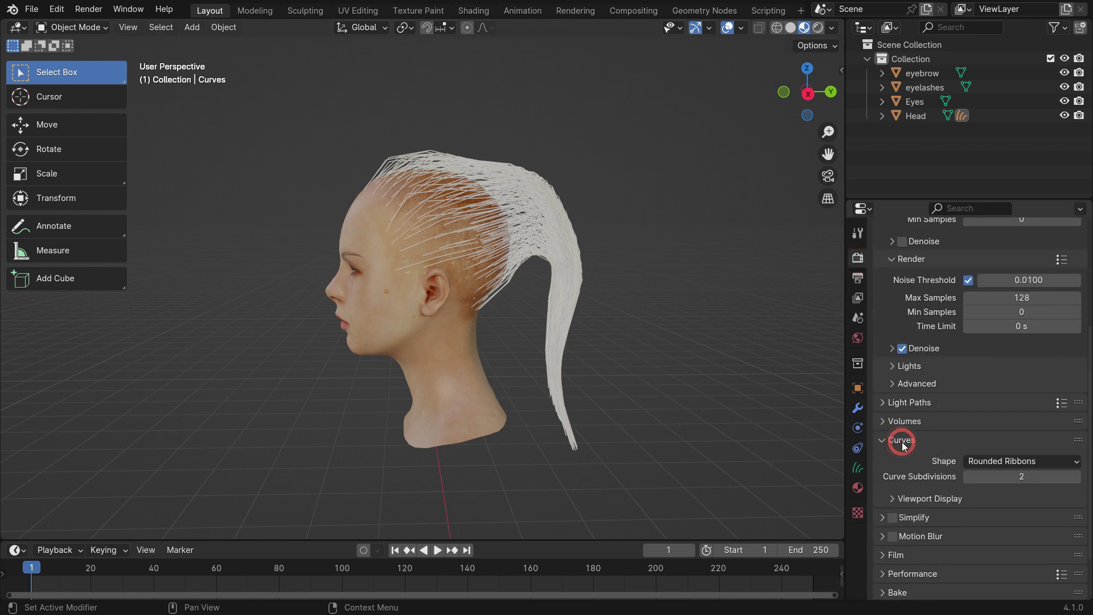
left_click(903, 498)
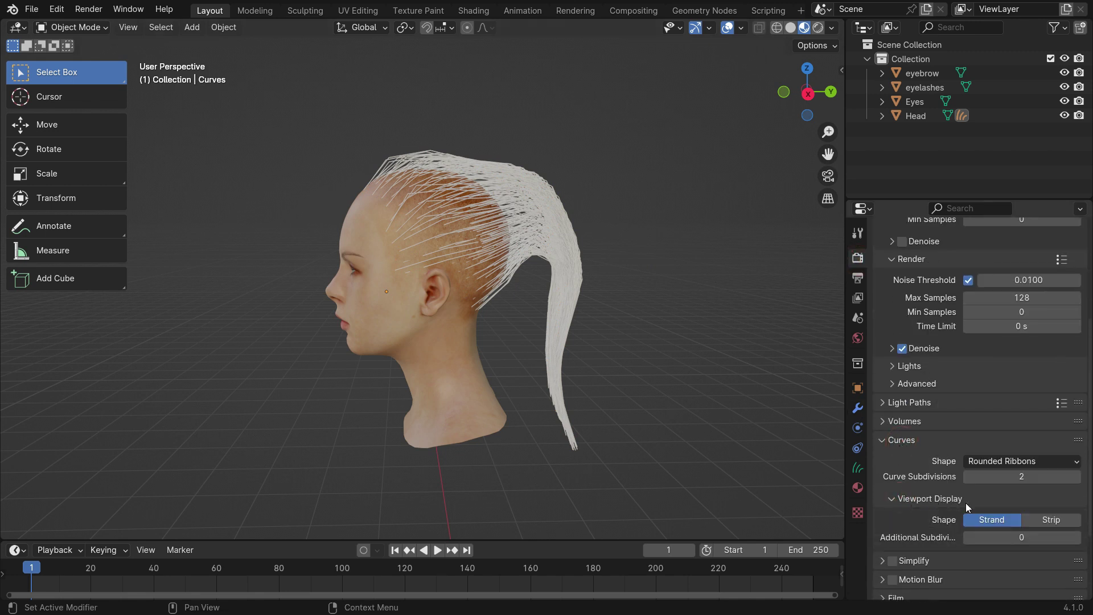
left_click(1052, 520)
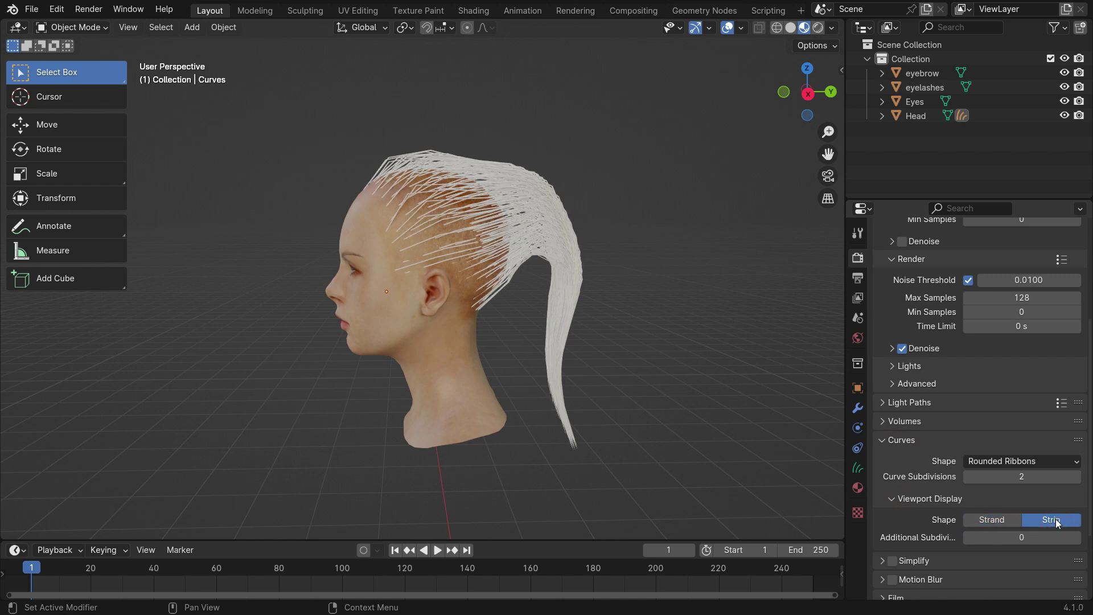
left_click(1039, 537)
type("3")
key("Return")
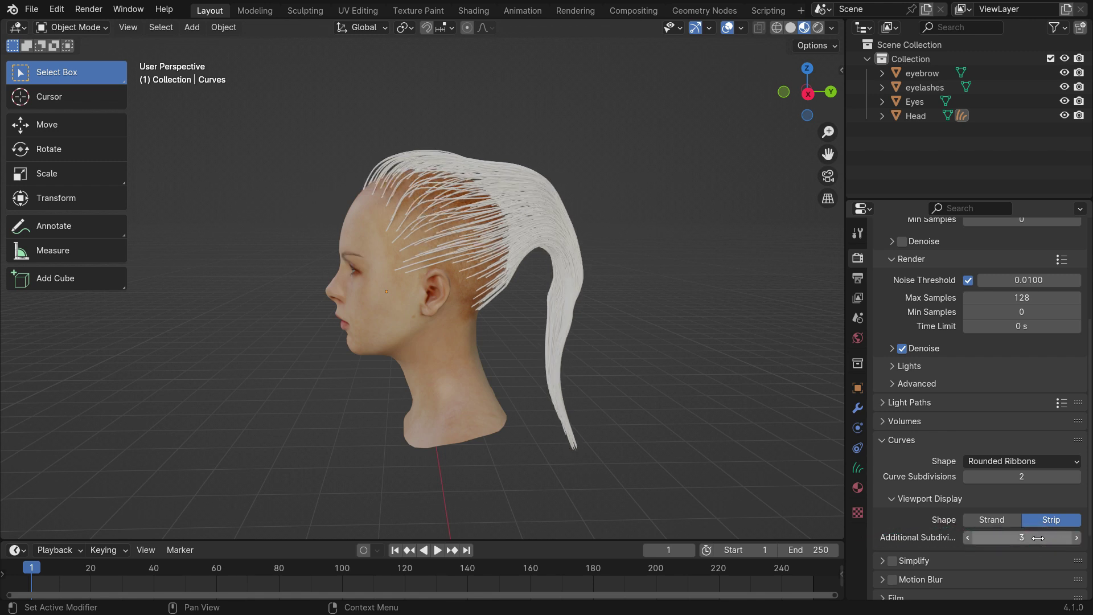
Bring up the curves' modifiers, enlarge the timeline area and change it to an Asset Browser.
left_click(858, 408)
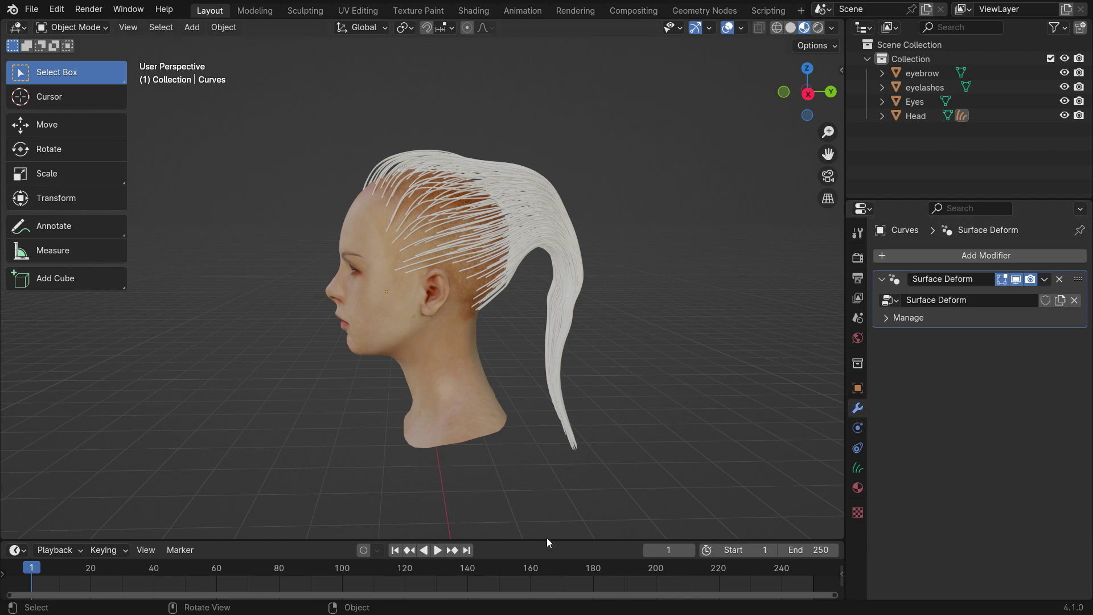
left_click_drag(547, 538, 544, 351)
left_click(16, 361)
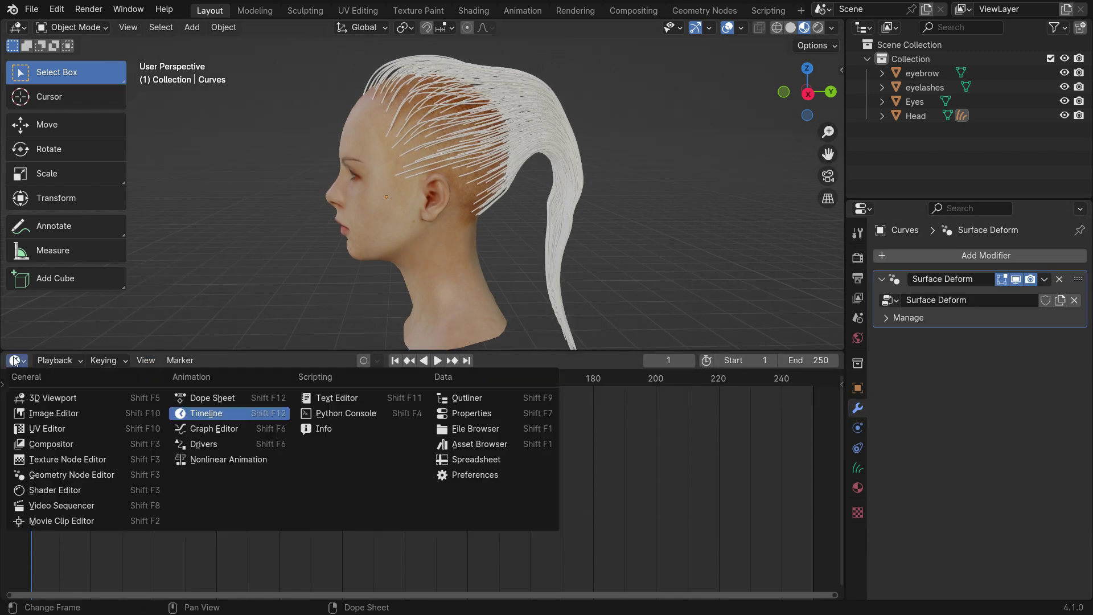
left_click(494, 446)
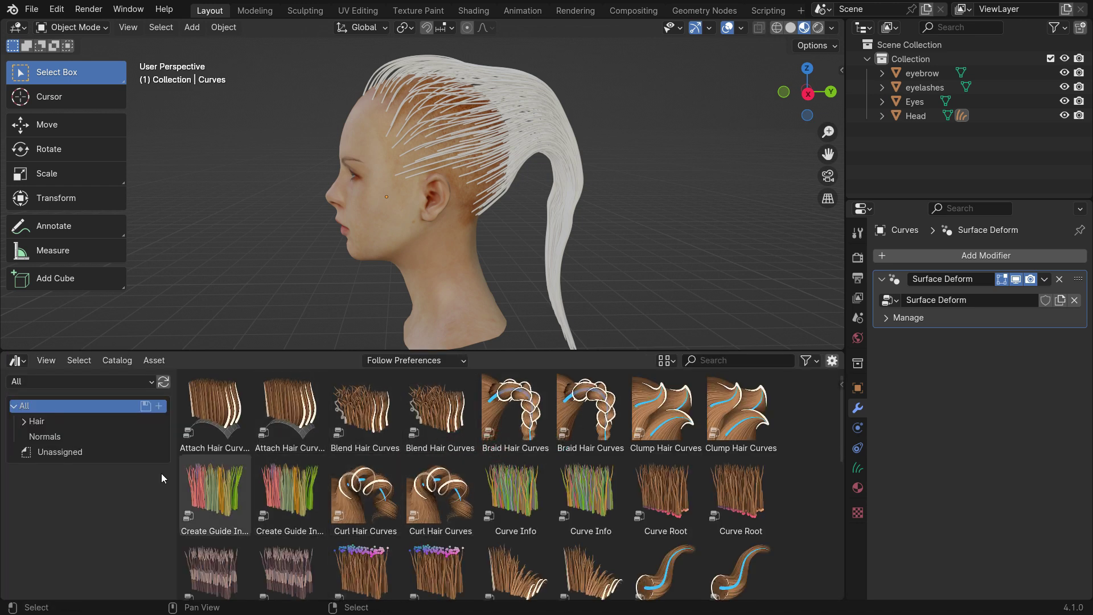
Apply the Set Hair Curve Profile asset from the Hair Write catalog to the hair curves.
left_click(27, 423)
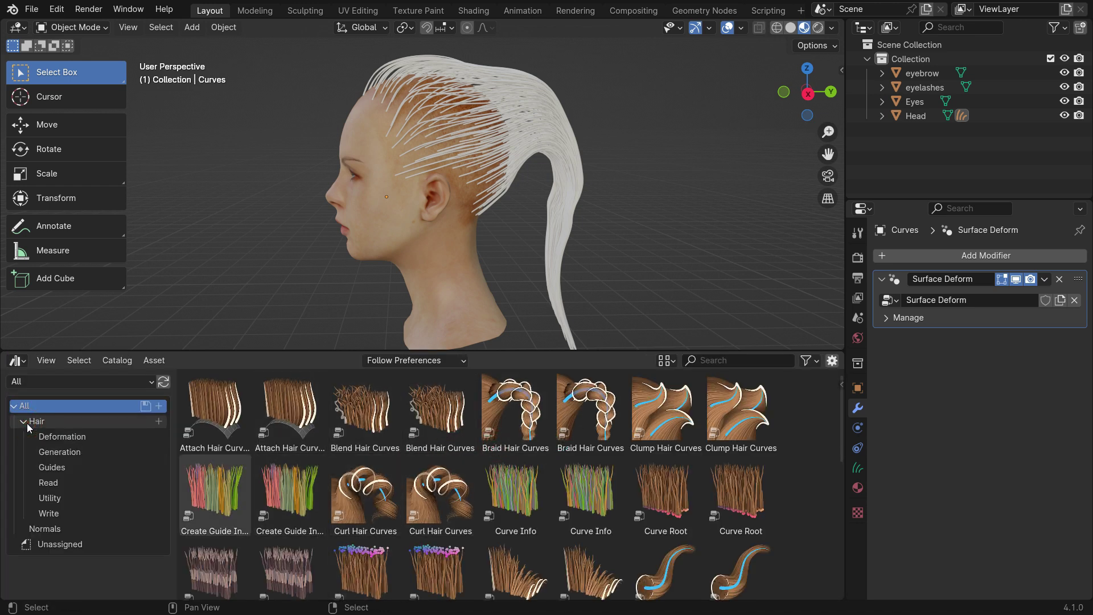
left_click(91, 514)
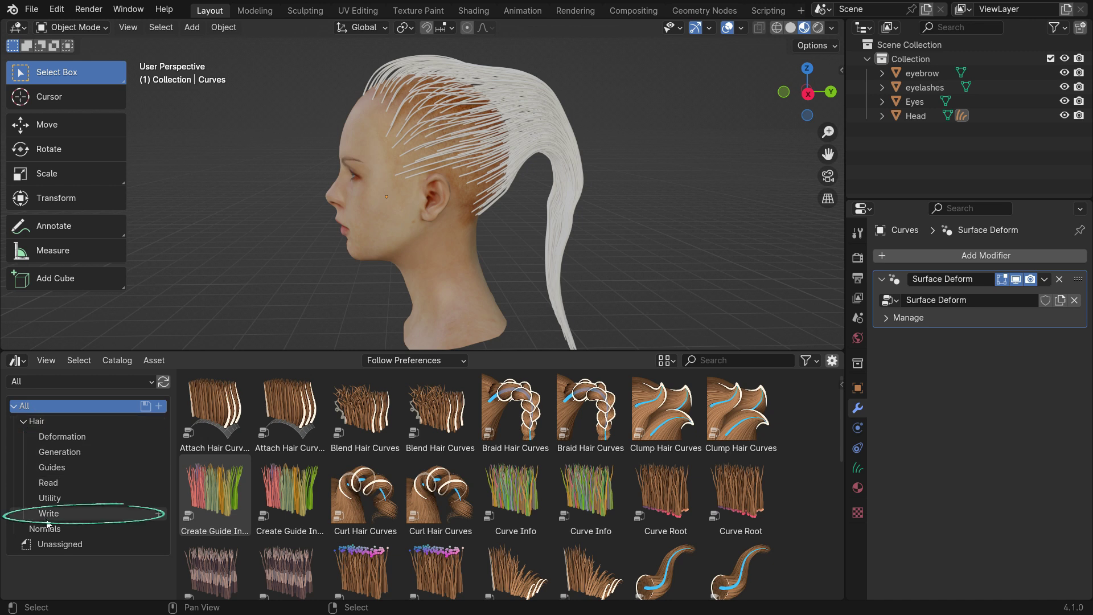
left_click(94, 515)
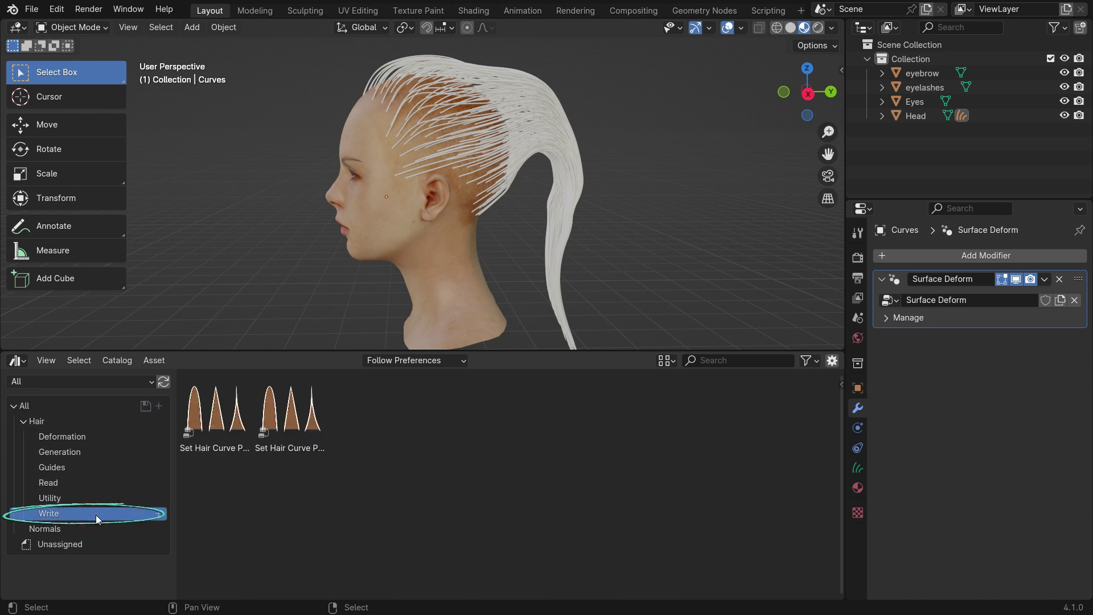
left_click_drag(213, 423, 553, 114)
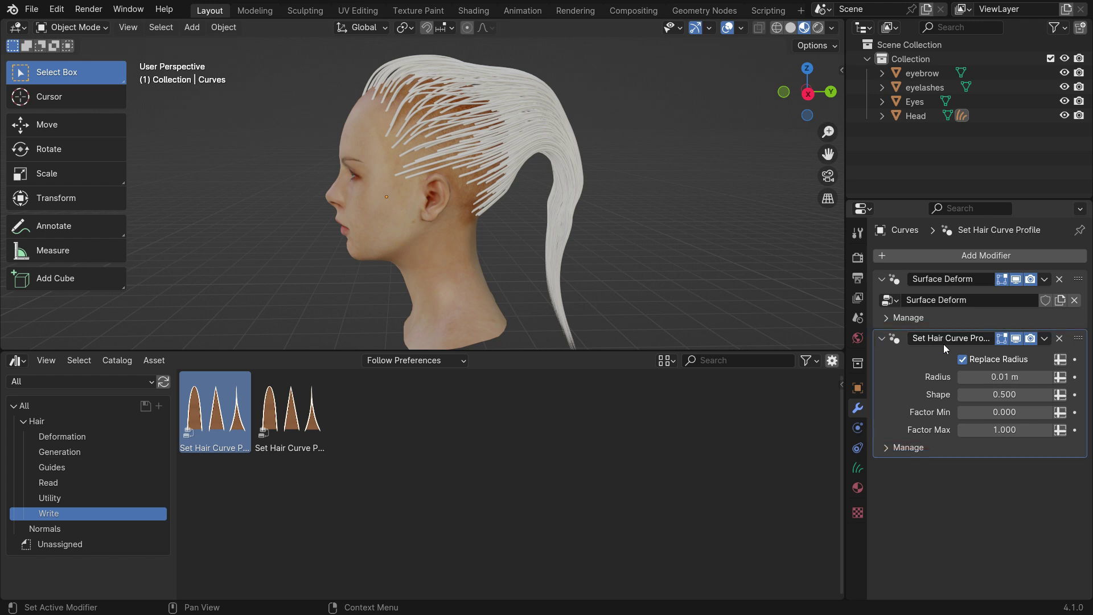
Try a hair profile radius of 0.04 m and a lower shape value, and return the shape to 0.5.
left_click_drag(999, 376, 1022, 376)
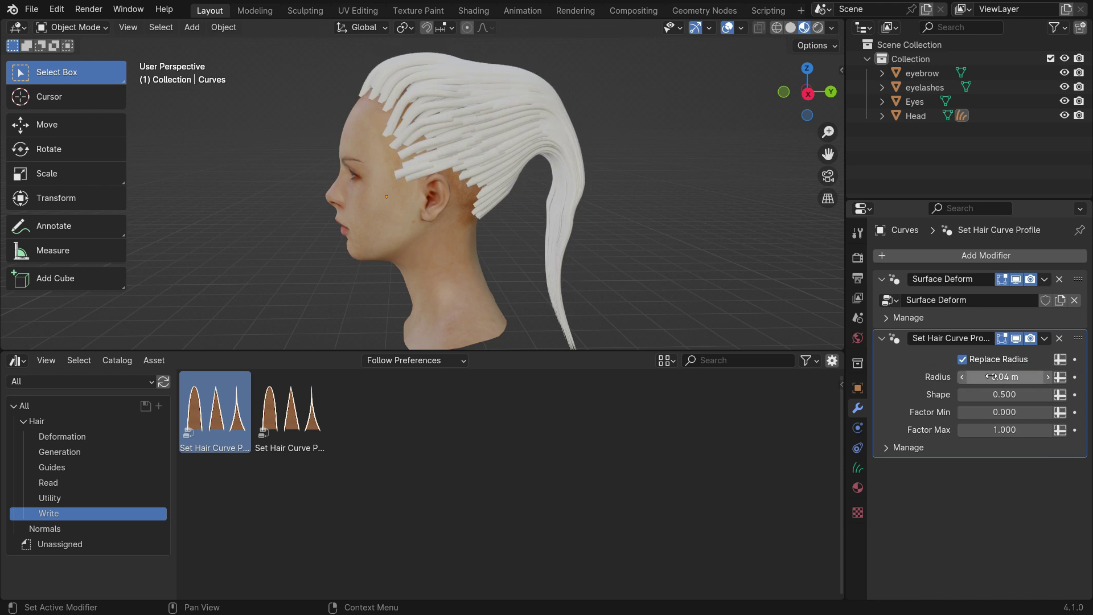
mouse_move(1021, 396)
left_mouse_down()
mouse_move(959, 395)
mouse_move(1027, 397)
left_mouse_up()
left_click(1026, 396)
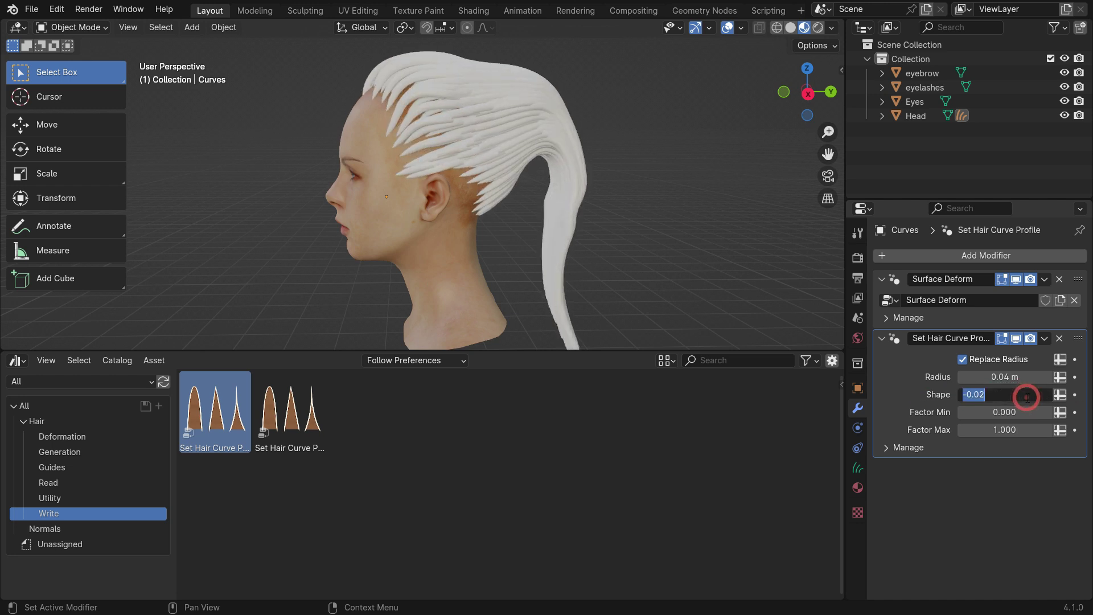
type("0.5")
key("Return")
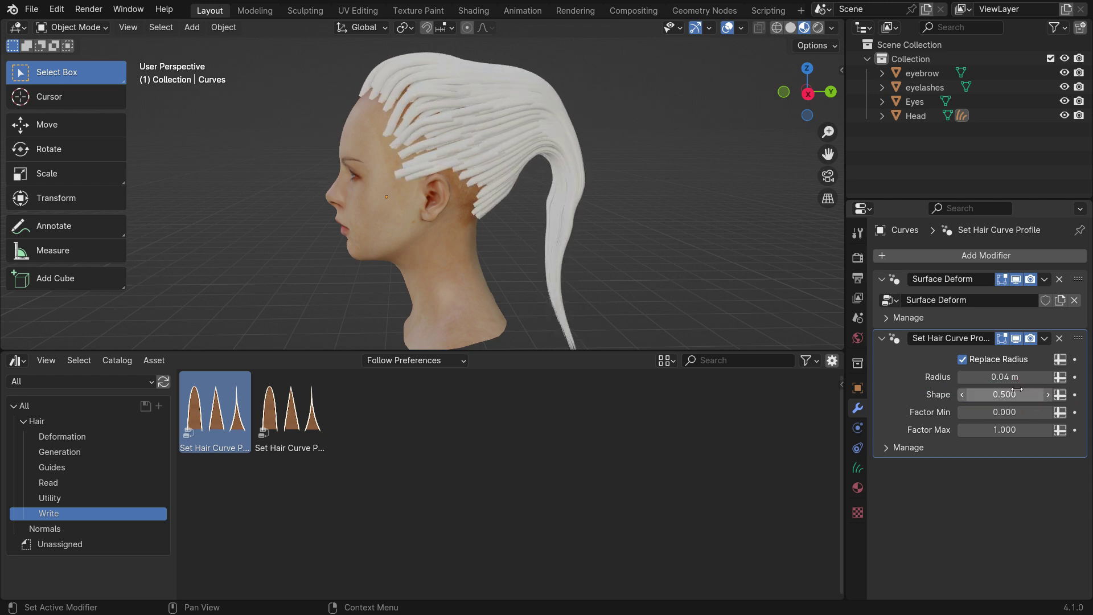
Set the hair curve profile radius to 0.001 m.
left_click(1008, 377)
type("0.")
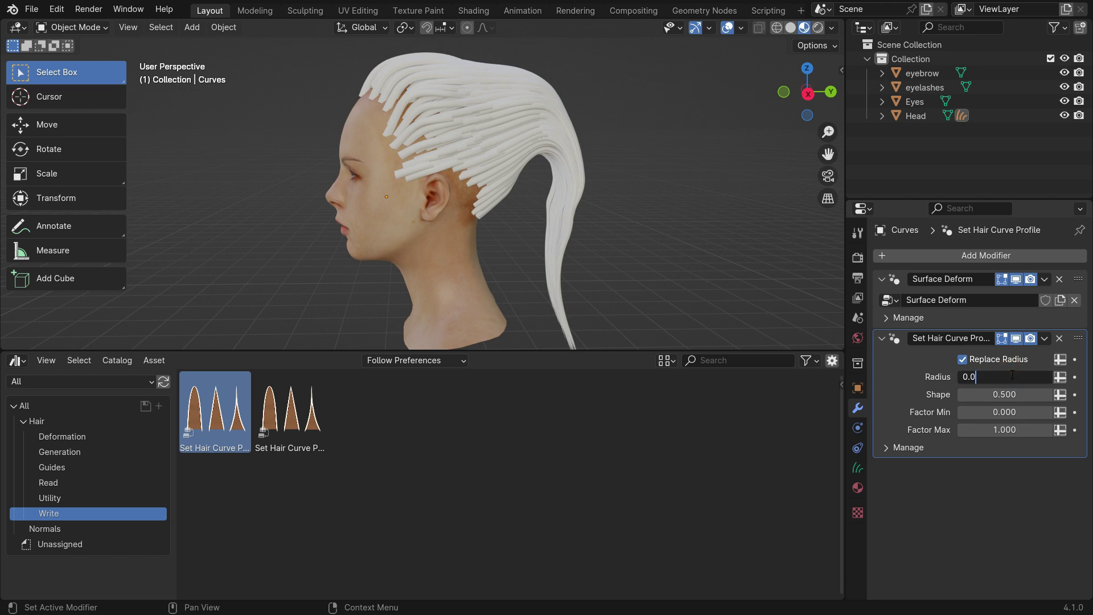
type("001")
key("Return")
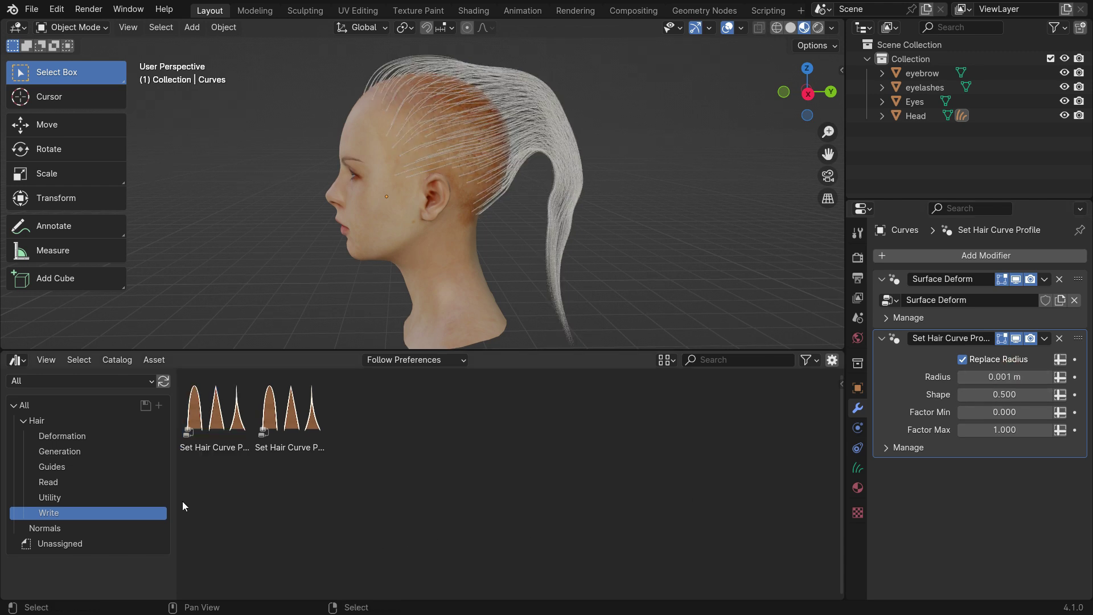
Apply the Interpolate Hair Curves asset from the Hair Generation catalog to the hair curves.
left_click(116, 451)
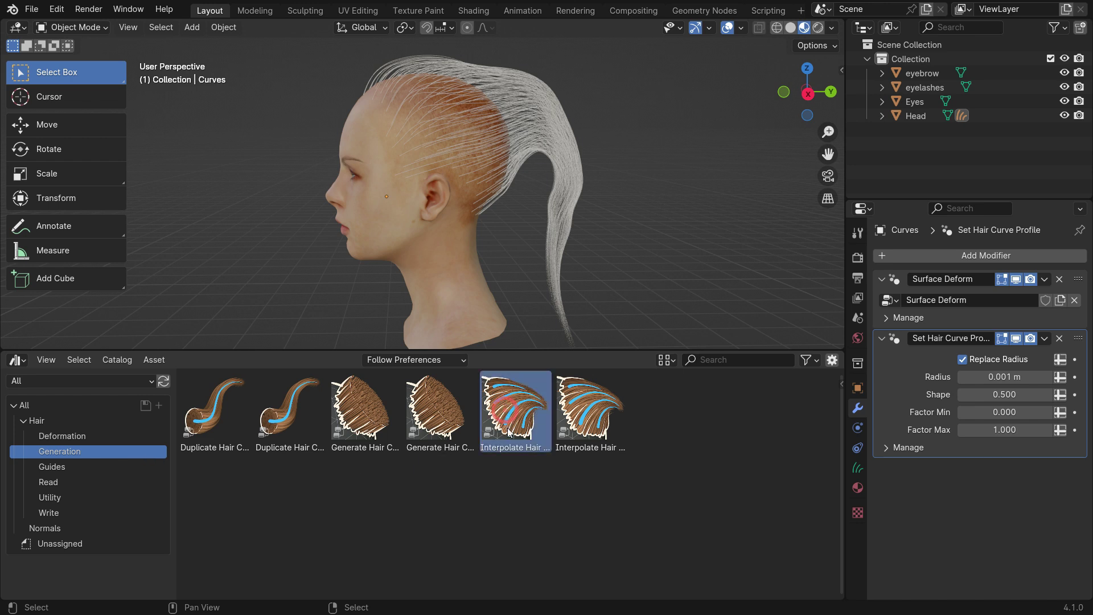
left_click_drag(509, 416, 527, 132)
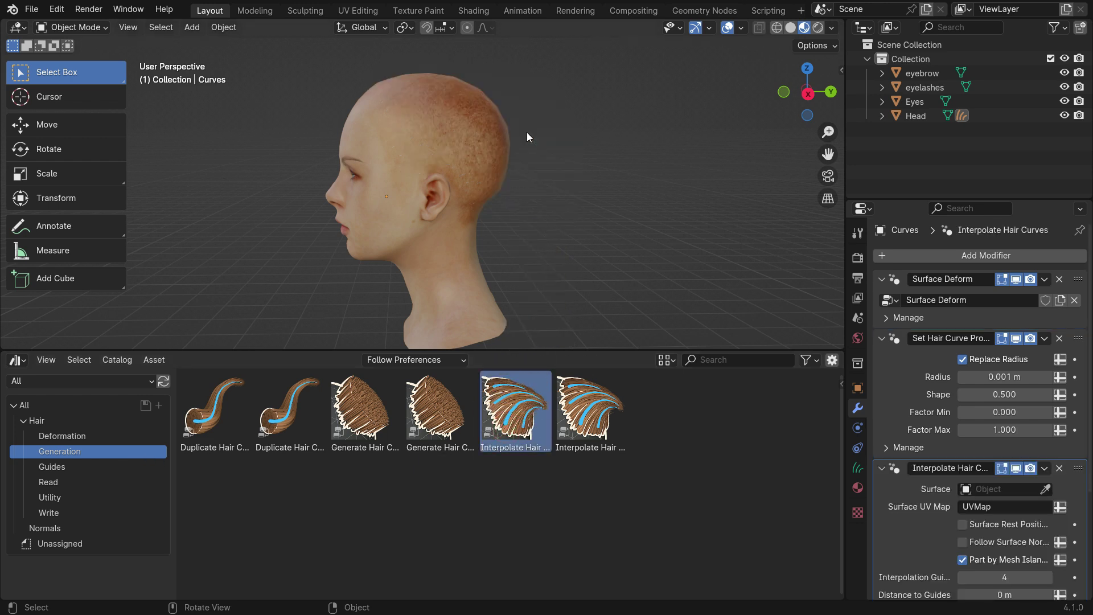
Set Head as the surface object of the Interpolate Hair Curves modifier.
left_click(882, 278)
left_click(880, 297)
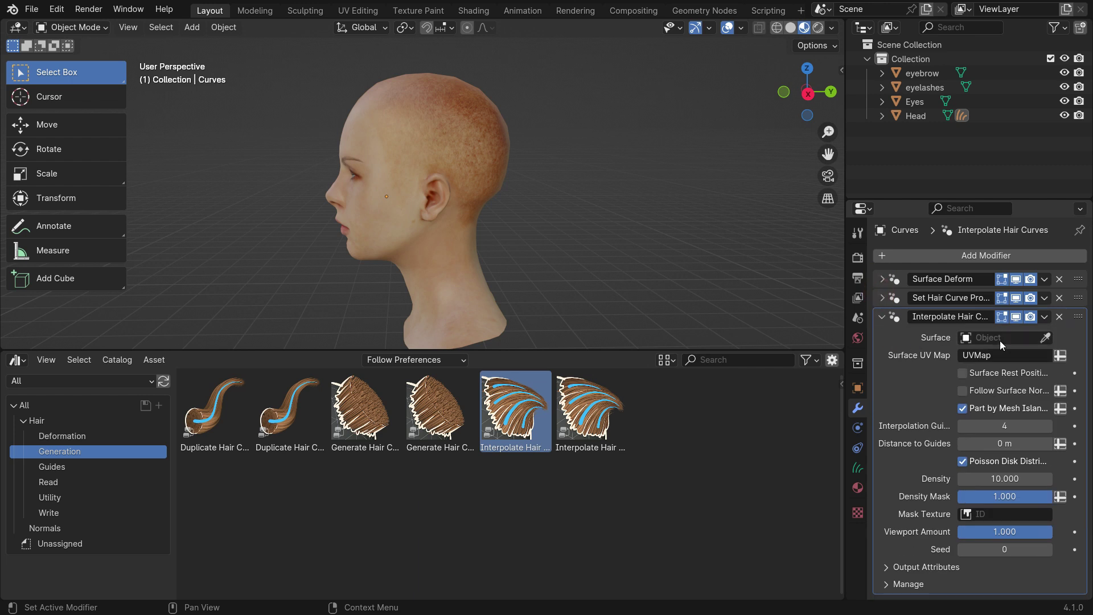
left_click(1000, 338)
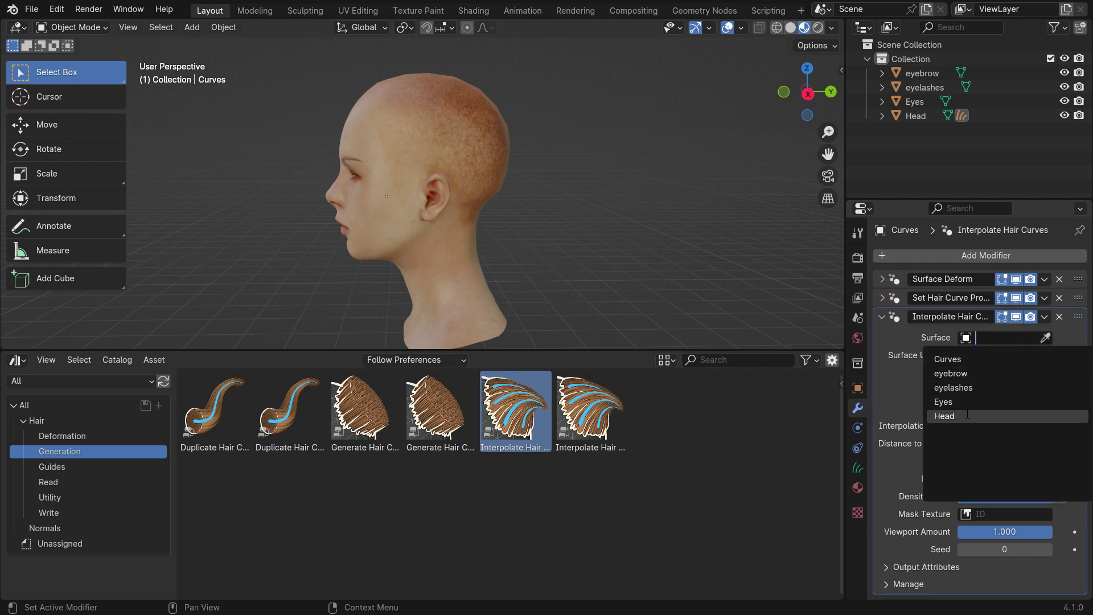
left_click(986, 414)
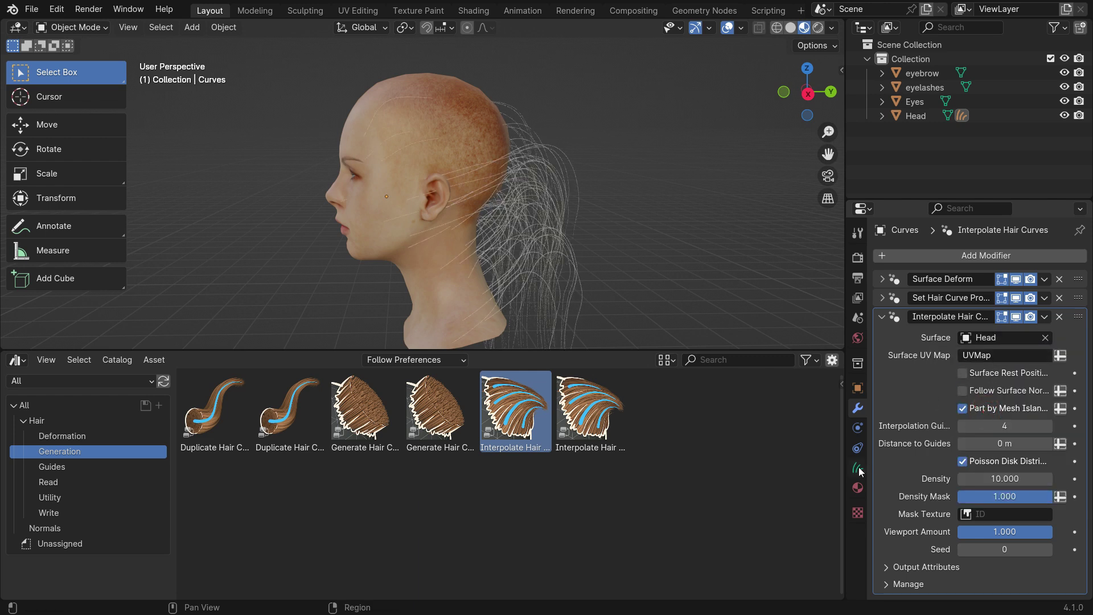
Copy the UV map name Head UV from the curves' surface settings into the Interpolate Hair Curves modifier's Surface UV Map.
left_click(861, 467)
left_click(1010, 409)
key("ctrl+c")
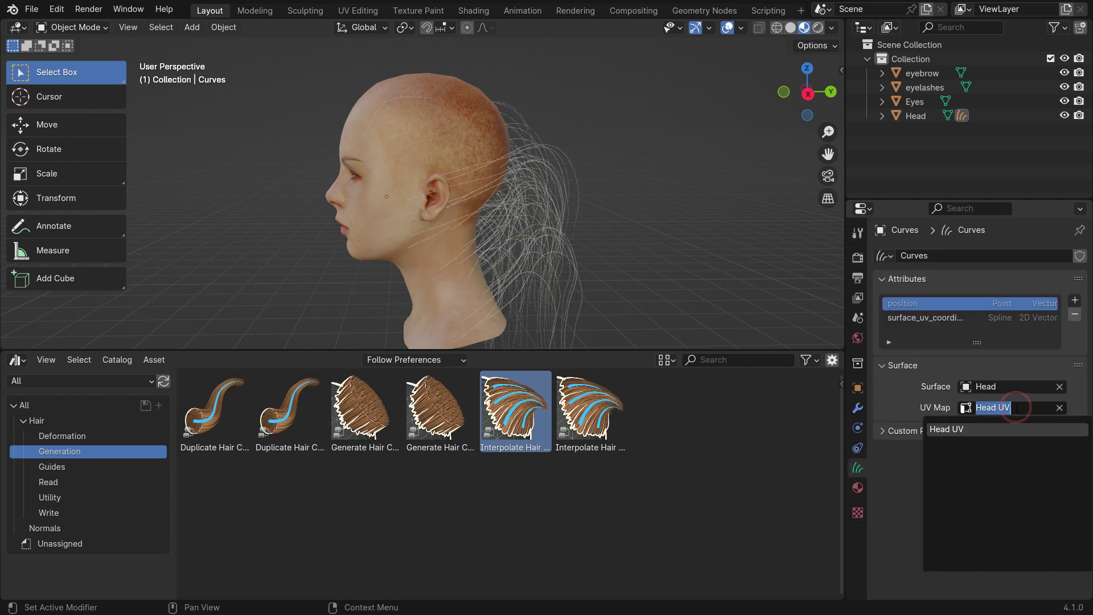
left_click(864, 408)
left_click(859, 408)
left_click(1008, 357)
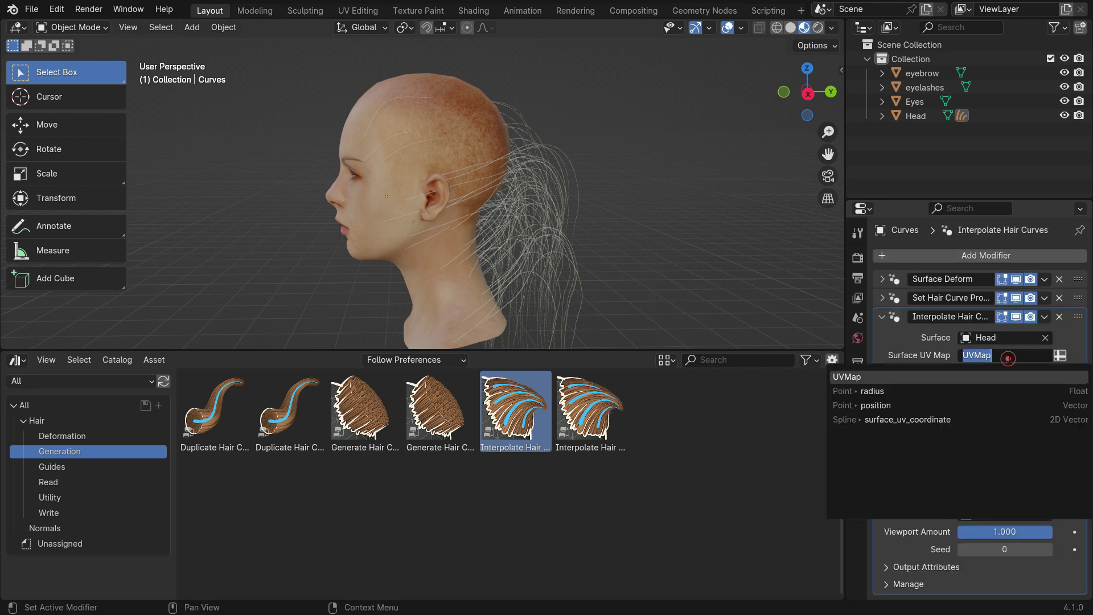
left_click(1009, 358)
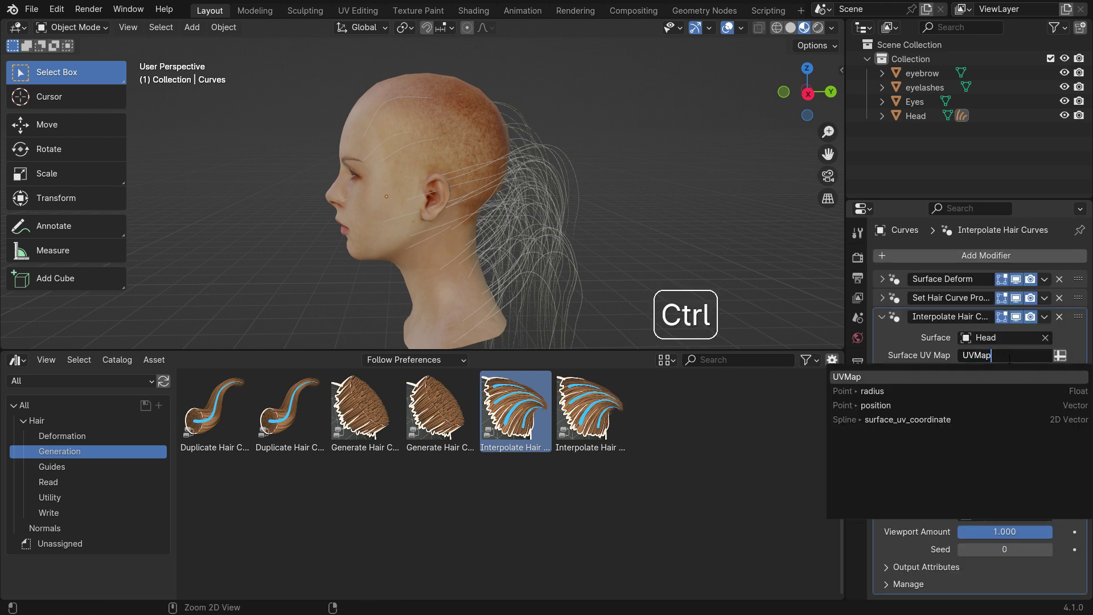
key("ctrl+v")
key("BackSpace")
key("BackSpace")
key("BackSpace")
key("BackSpace")
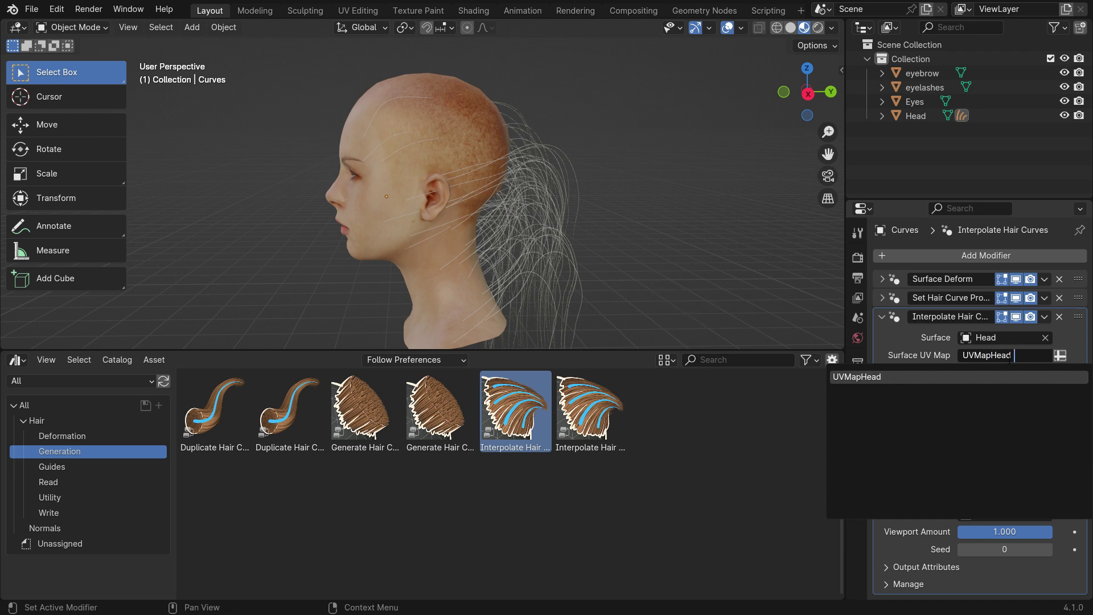
key("BackSpace")
key("BackSpace")
key("BackSpace")
key("BackSpace")
key("BackSpace")
key("BackSpace")
key("BackSpace")
key("BackSpace")
key("ctrl+v")
key("Return")
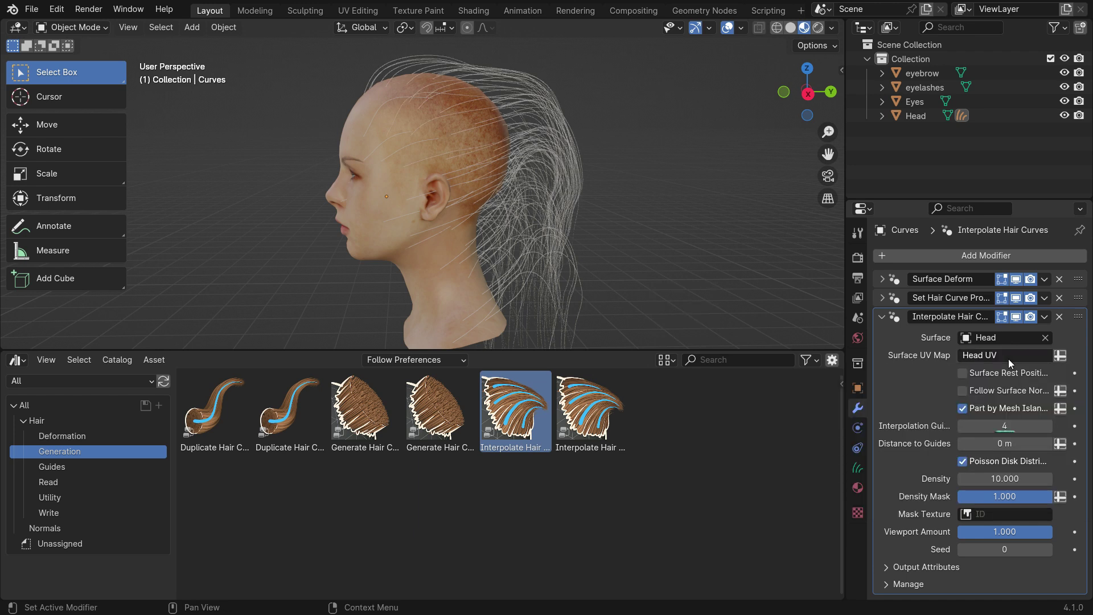
Set the hair interpolation's distance to guides to 0.1 m and its density to 5000.
left_click(1005, 444)
type("0.1")
key("Return")
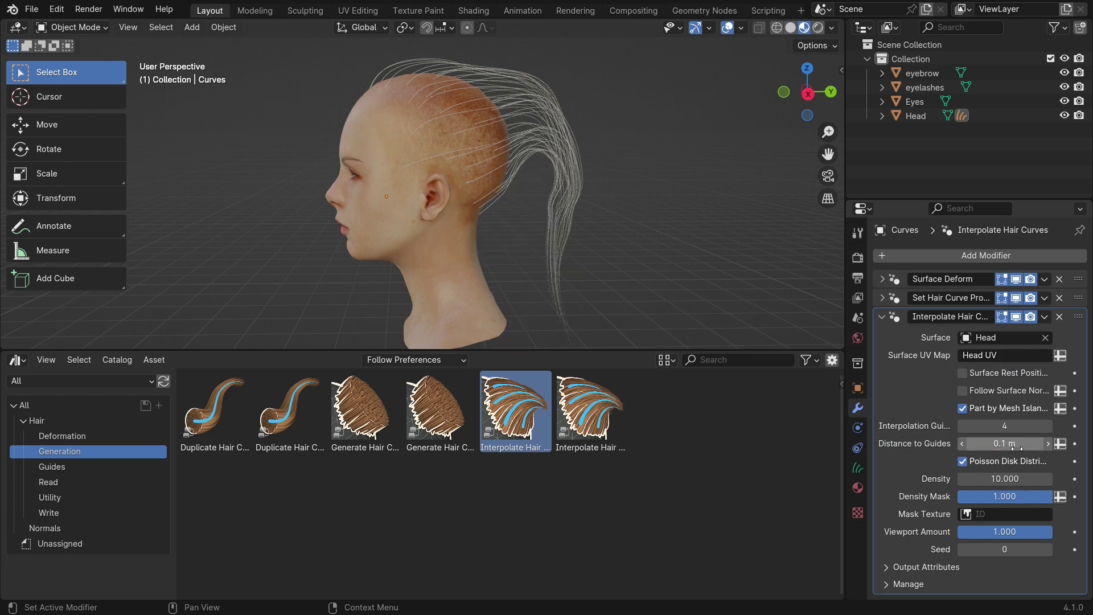
left_click(1005, 478)
type("5000")
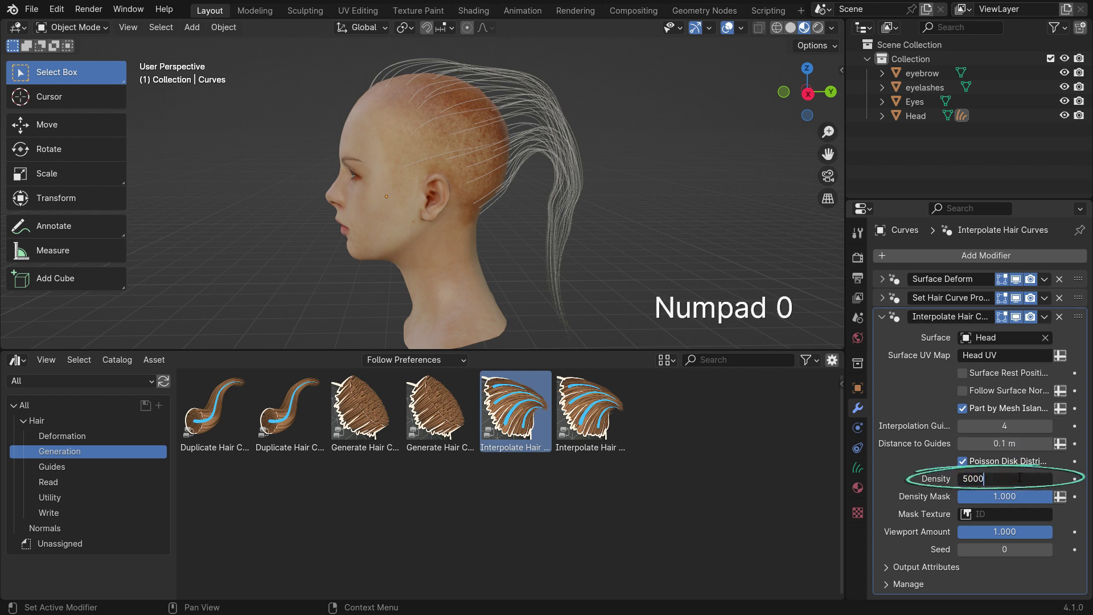
key("Return")
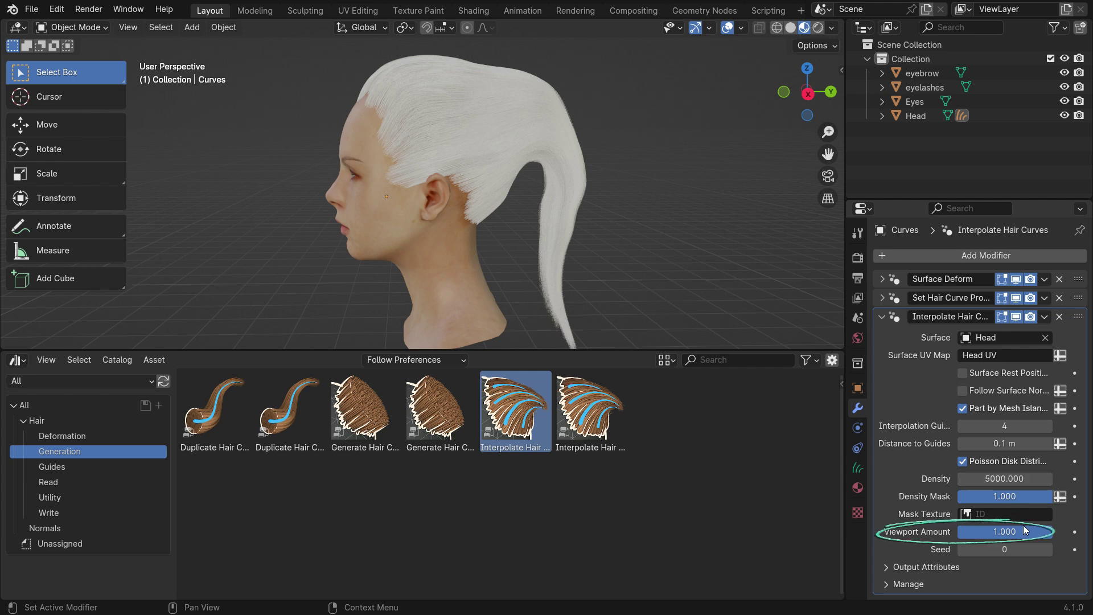
Reduce the viewport amount of the interpolated hair to 0.1.
left_click_drag(1039, 534, 975, 533)
left_click(976, 533)
type("0.1")
key("Return")
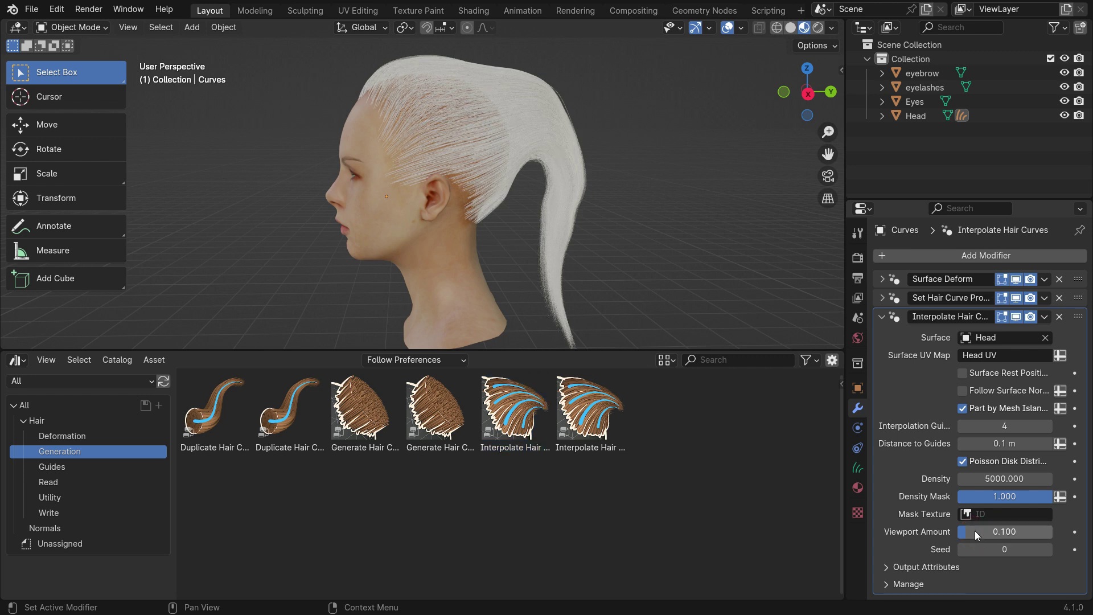
Apply the Braid Hair Curves asset from the Hair Guides catalog to the hair curves.
left_click(103, 475)
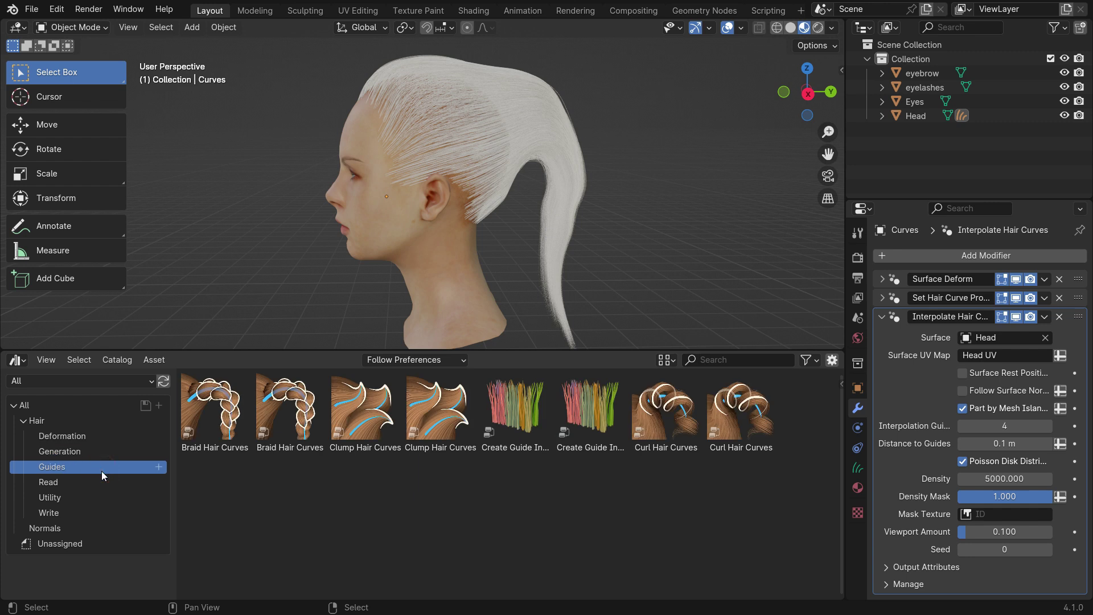
left_click(210, 410)
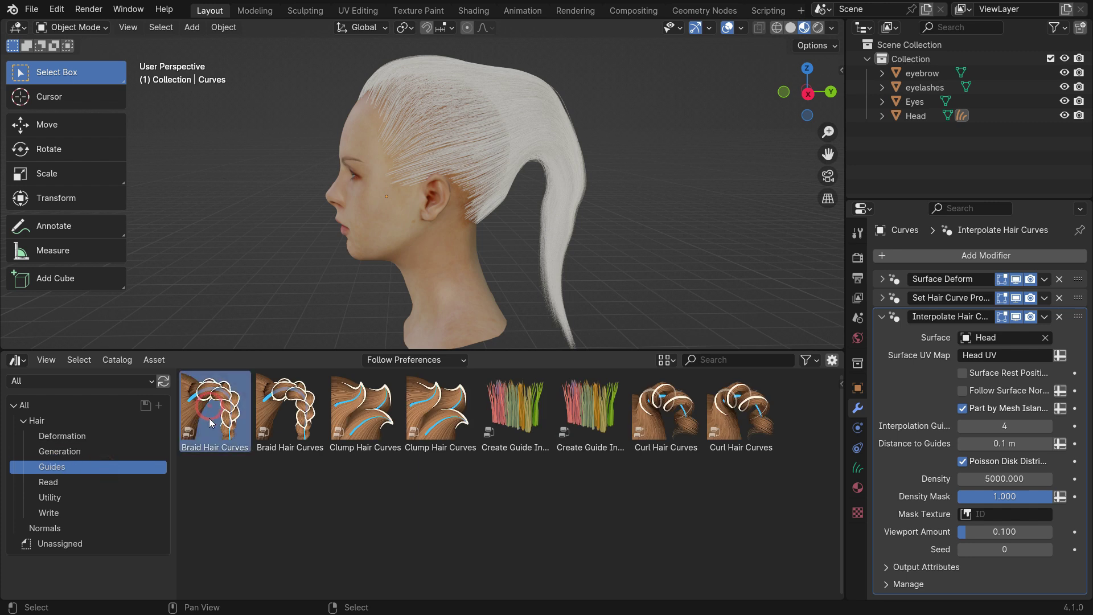
left_click_drag(210, 420, 470, 102)
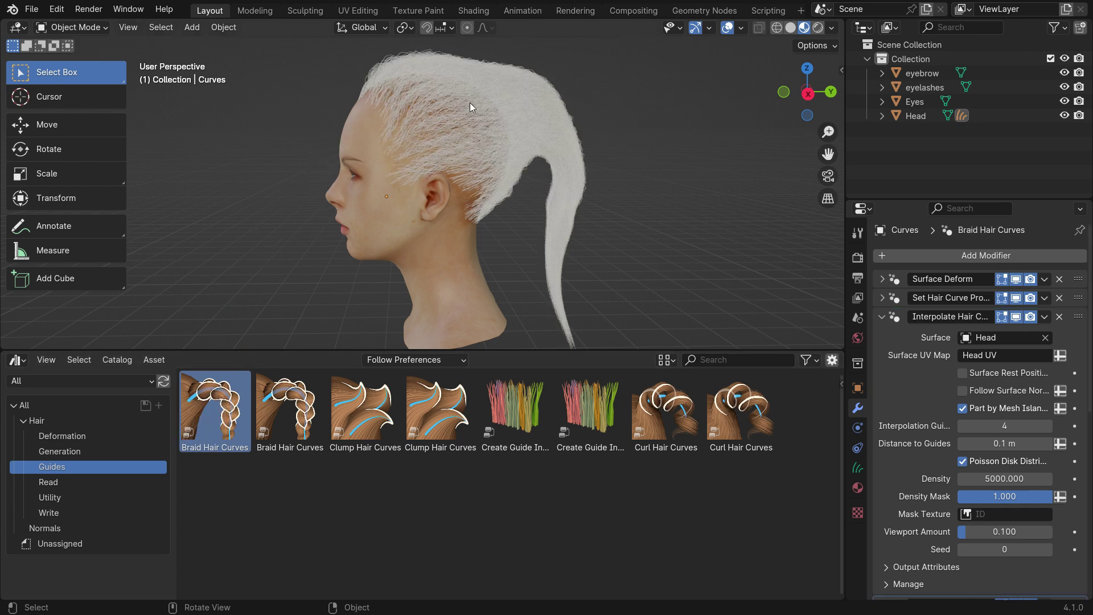
left_click(881, 317)
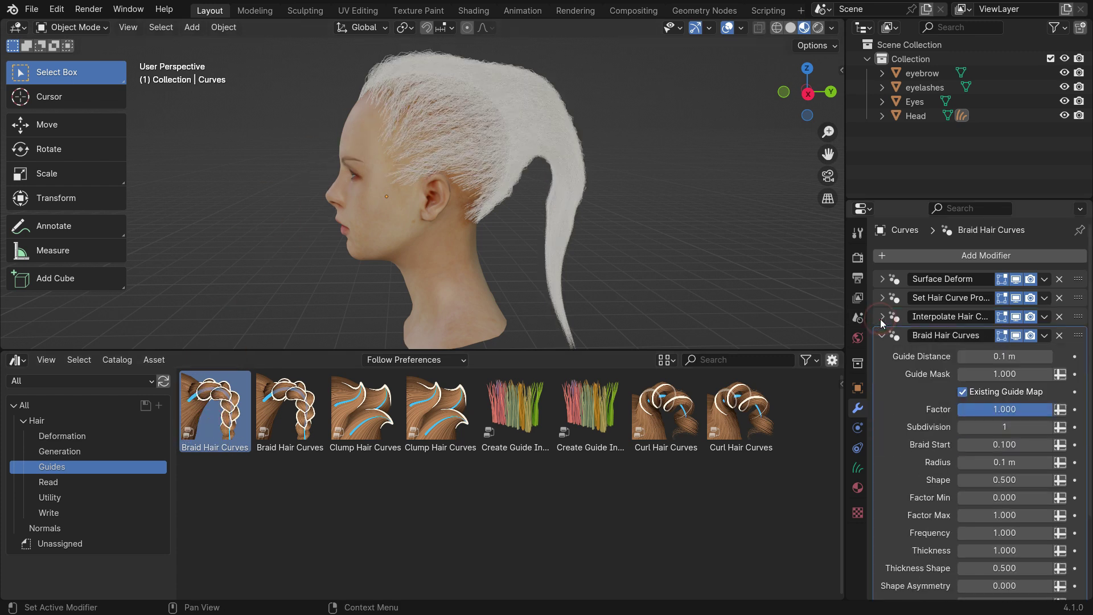
Disable Existing Guide Map in the Braid Hair Curves modifier and set the guide distance to 1.5 m.
left_click(963, 391)
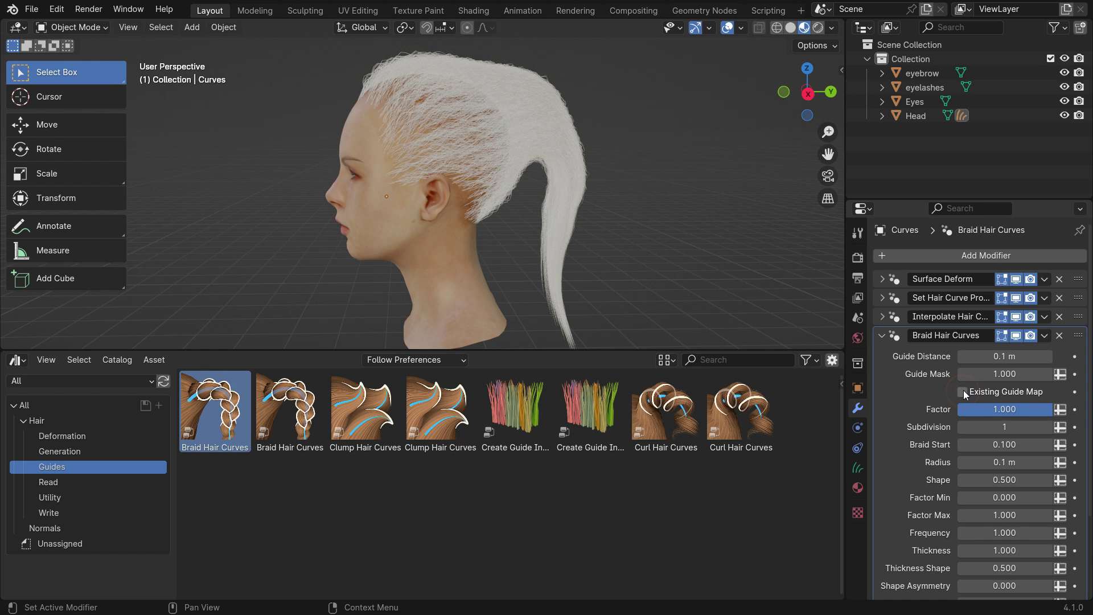
left_click(1005, 356)
type("1.5")
key("Return")
scroll(524, 77, "up", 6)
middle_click_drag(592, 212, 497, 217)
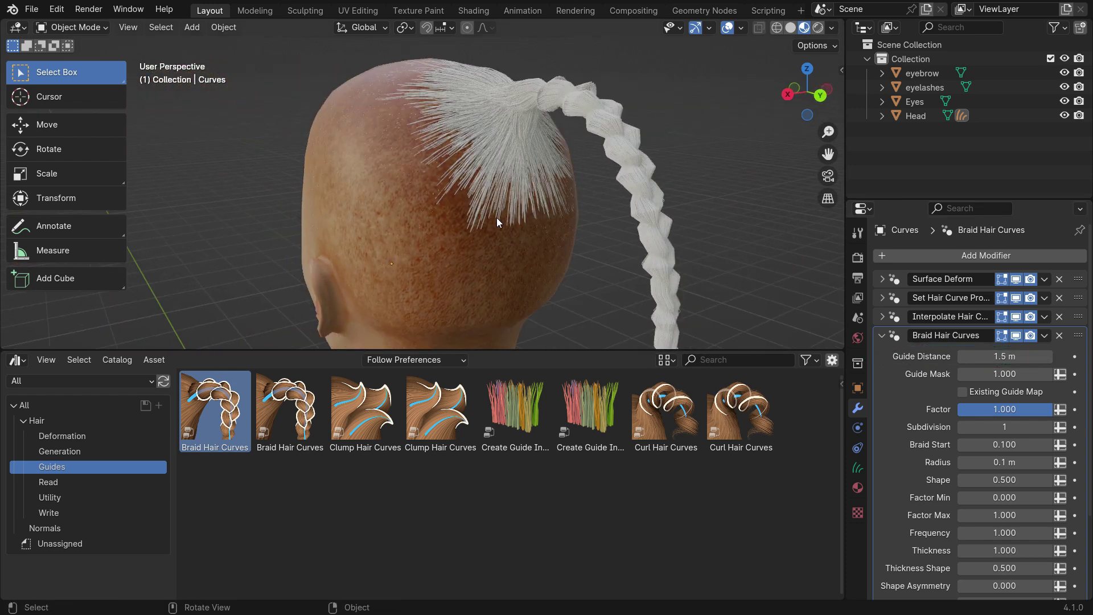
Set the braid's subdivision to 3 and its Braid Start to 0.5.
left_click(1049, 427)
left_click(1051, 432)
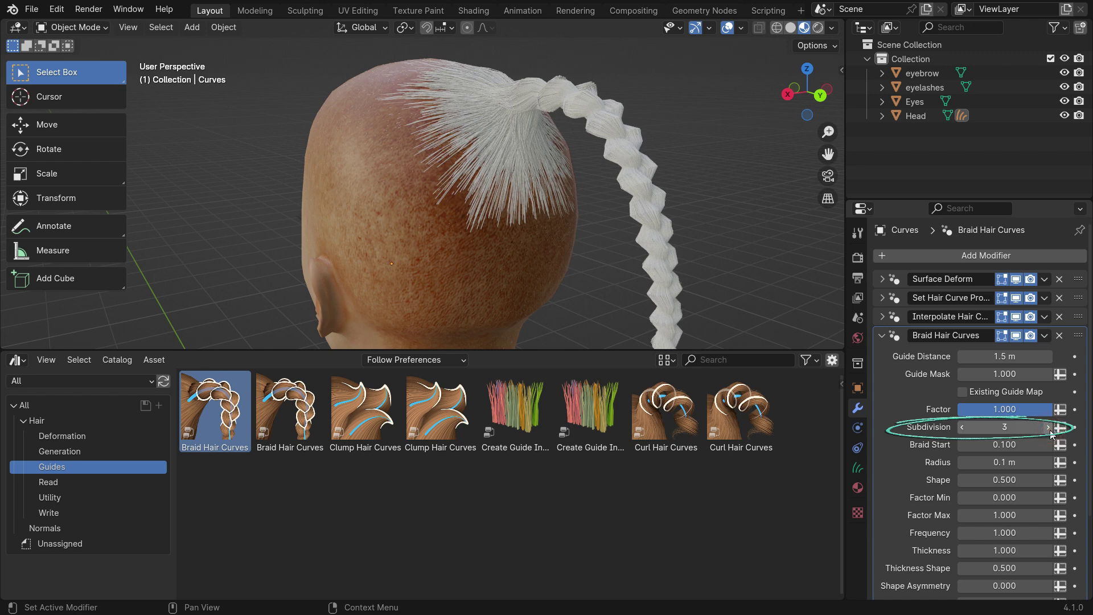
mouse_move(1017, 444)
left_mouse_down()
mouse_move(977, 445)
mouse_move(1042, 445)
mouse_move(1020, 446)
left_mouse_up()
left_click(1026, 446)
type("0.5")
key("Return")
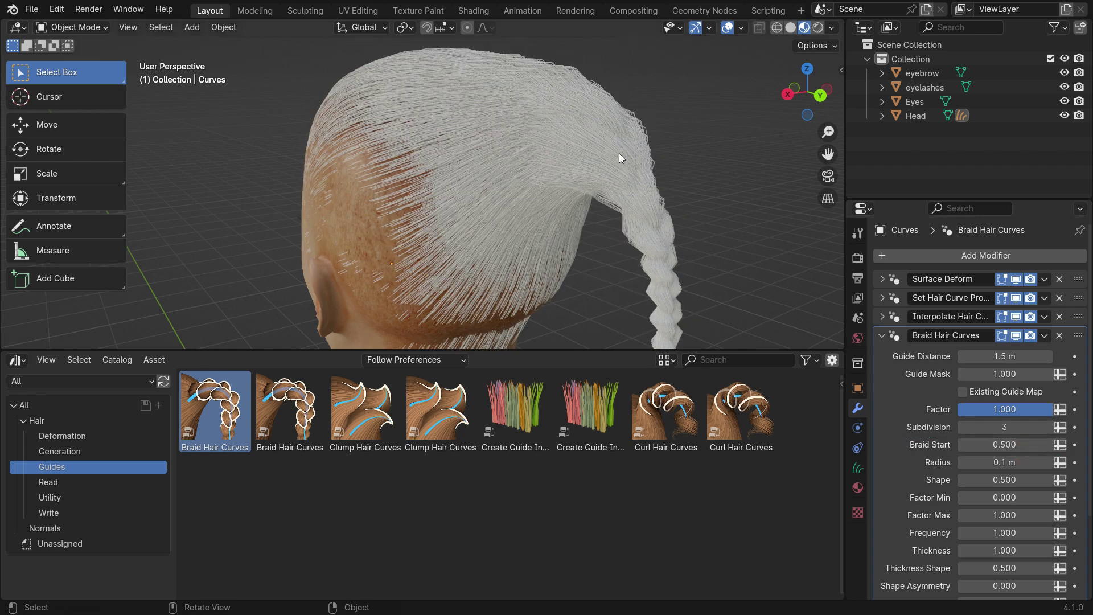
Set the braid radius to 0.4 m, trying other radius values before returning to it.
middle_click_drag(577, 131, 607, 263)
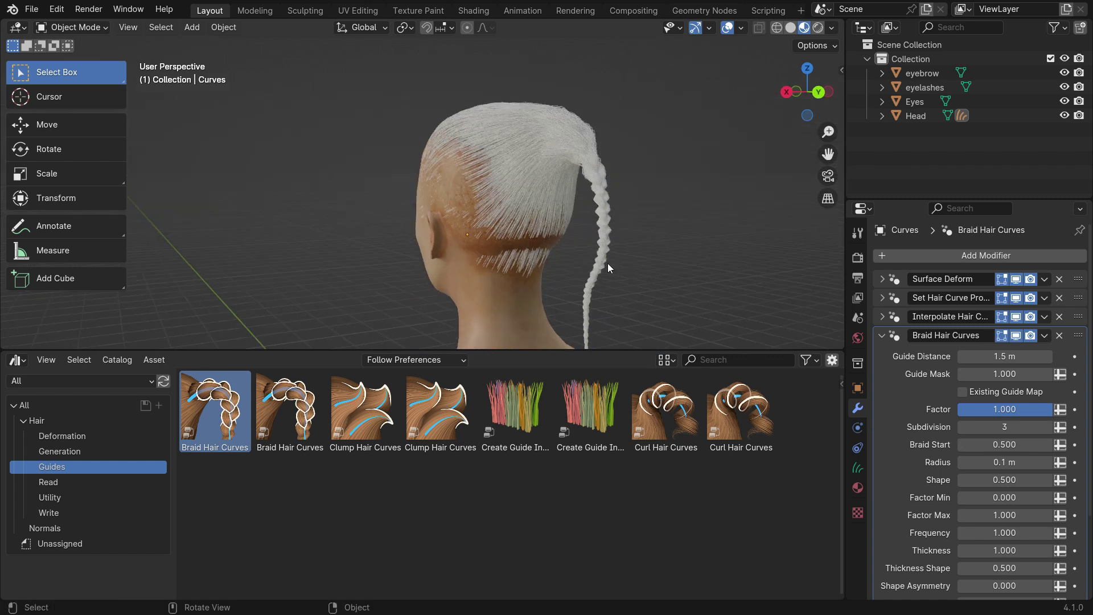
left_click(1004, 461)
type("0.4")
key("Return")
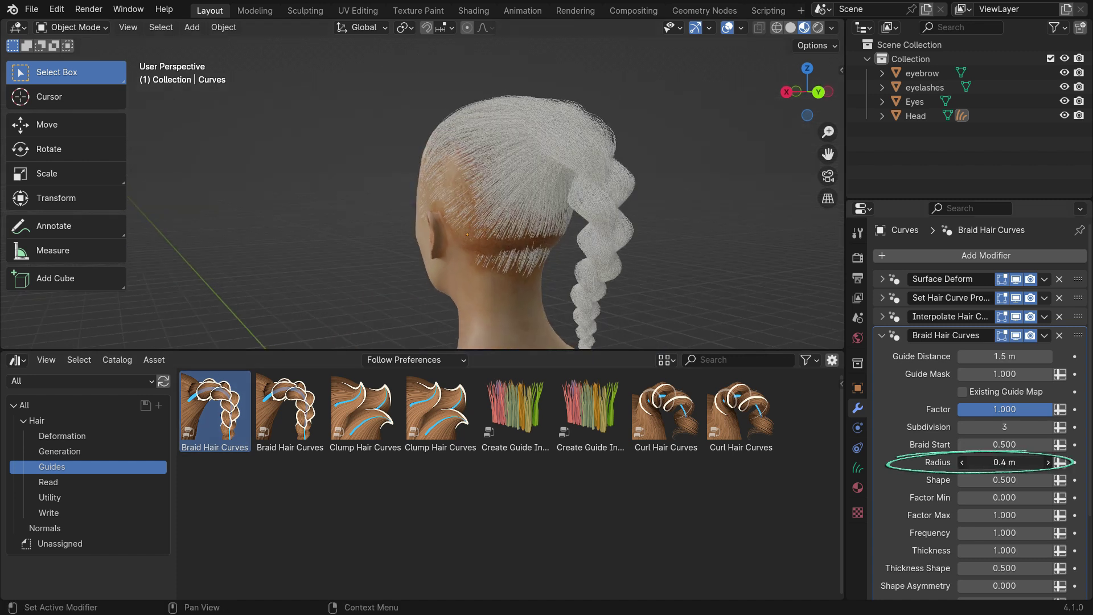
mouse_move(1004, 463)
left_mouse_down()
mouse_move(1023, 463)
mouse_move(995, 464)
left_mouse_up()
left_click(996, 463)
type("0.4")
key("Return")
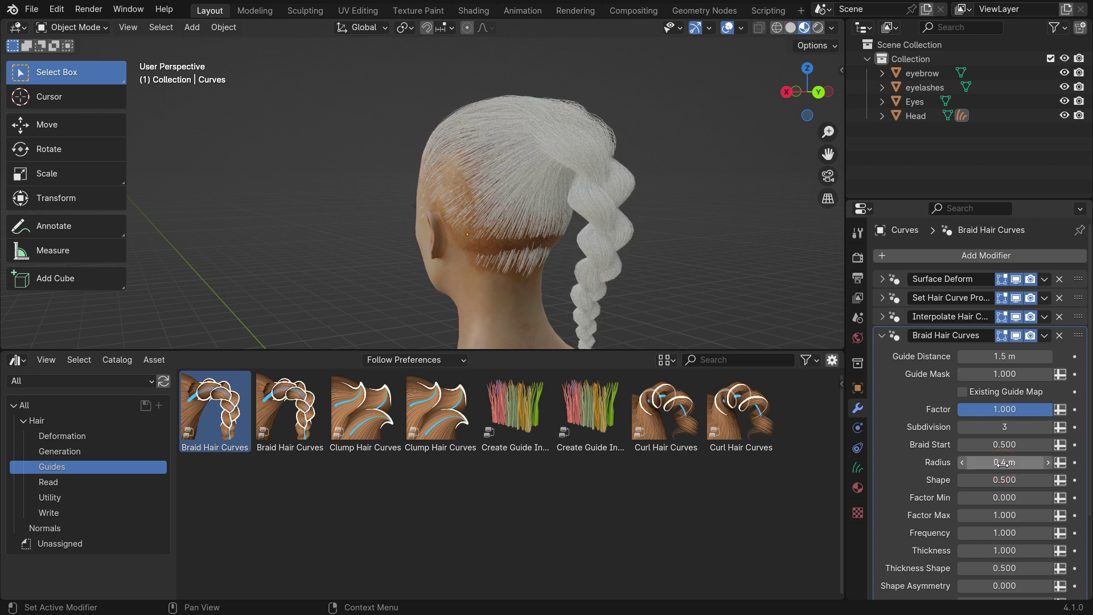
Try a braid shape value of 0.67, and set the shape to 0.3.
mouse_move(1003, 480)
left_mouse_down()
mouse_move(962, 480)
mouse_move(1017, 485)
left_mouse_up()
left_click(1020, 481)
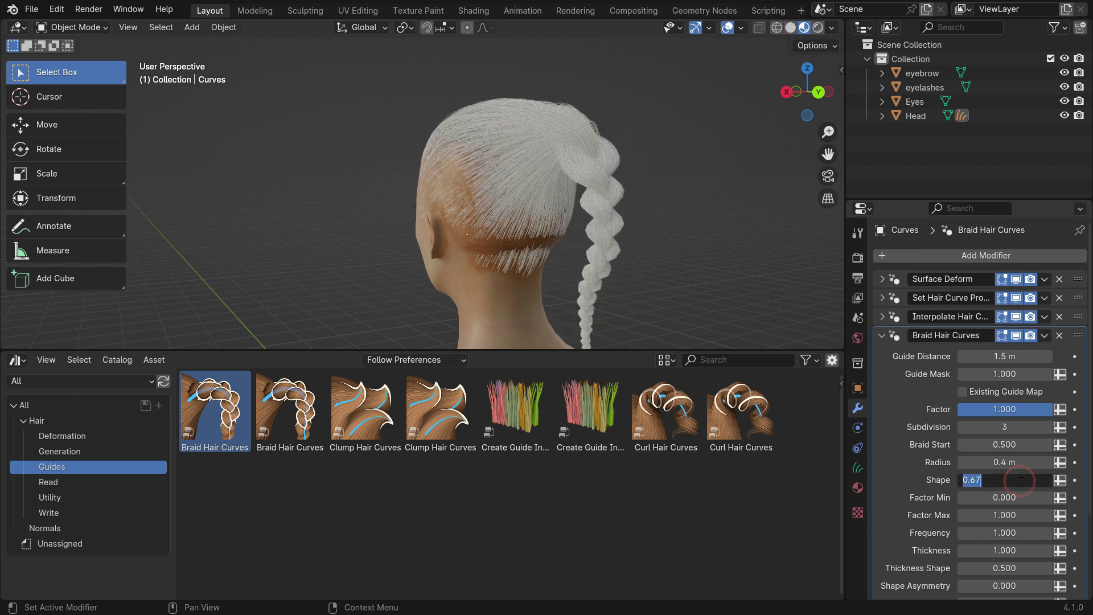
key("Return")
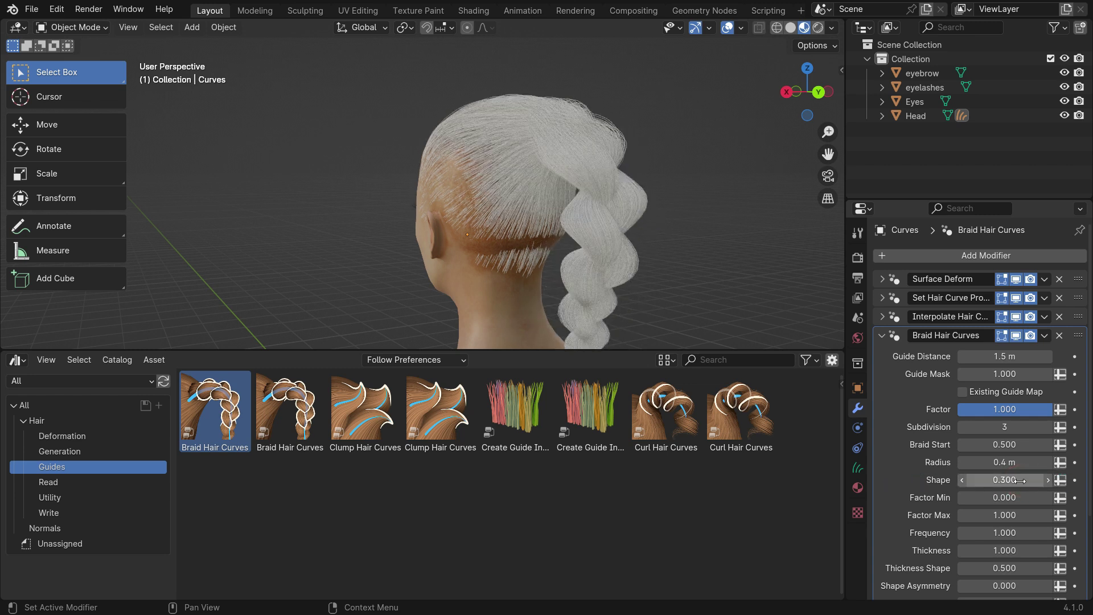
Try a higher braid frequency and return it to 1.
scroll(609, 142, "down", 3)
scroll(627, 248, "up", 2)
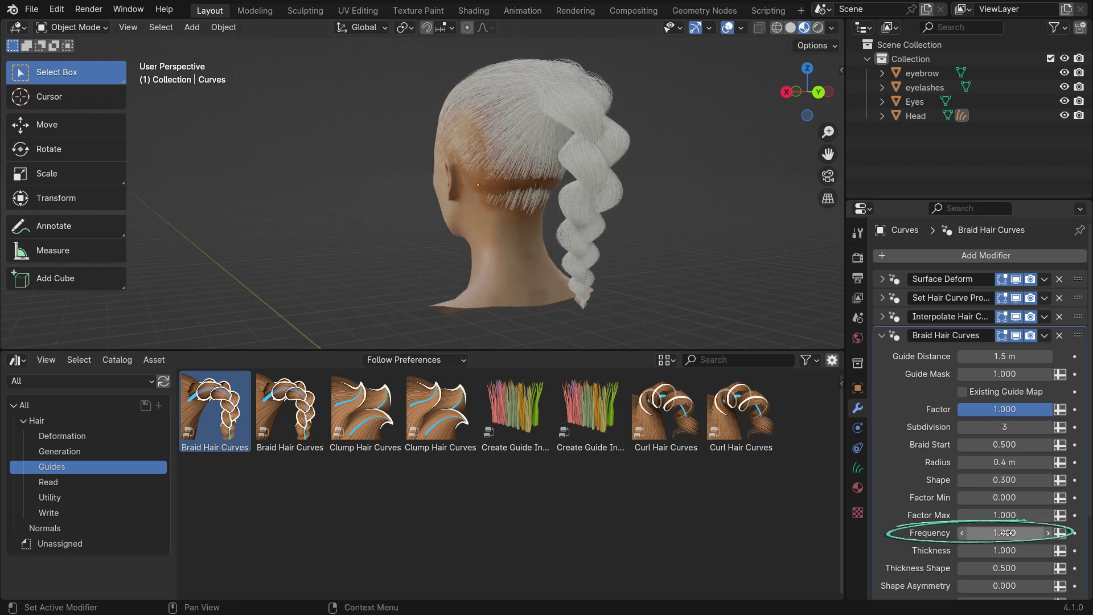
mouse_move(1003, 533)
left_mouse_down()
mouse_move(951, 533)
mouse_move(1048, 532)
mouse_move(1014, 533)
left_mouse_up()
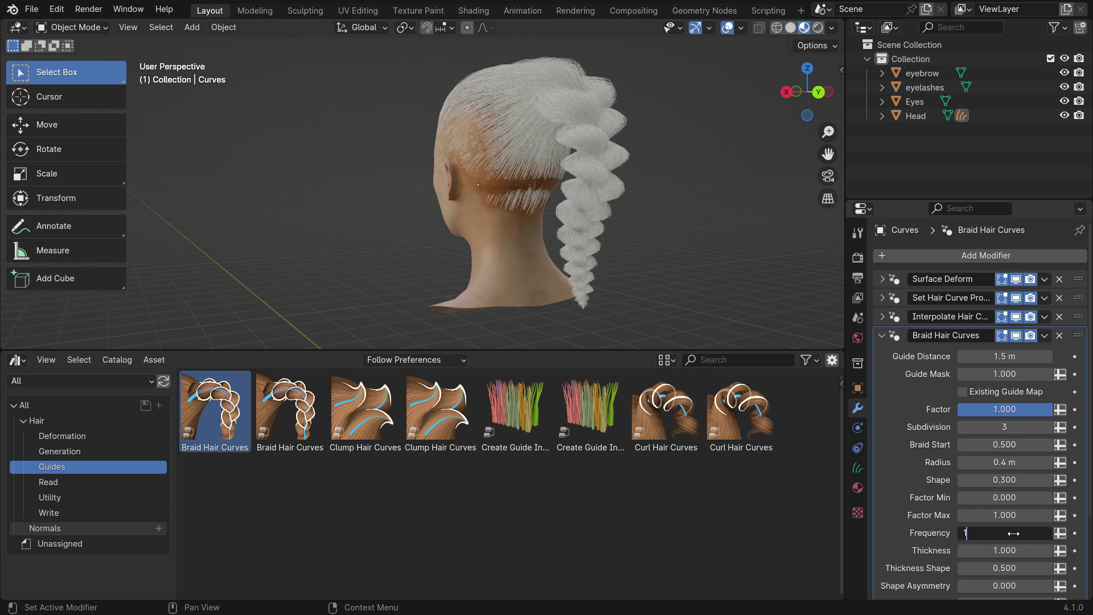
type("1")
key("Return")
Set the braid thickness to 0.6.
left_click_drag(1004, 550, 953, 550)
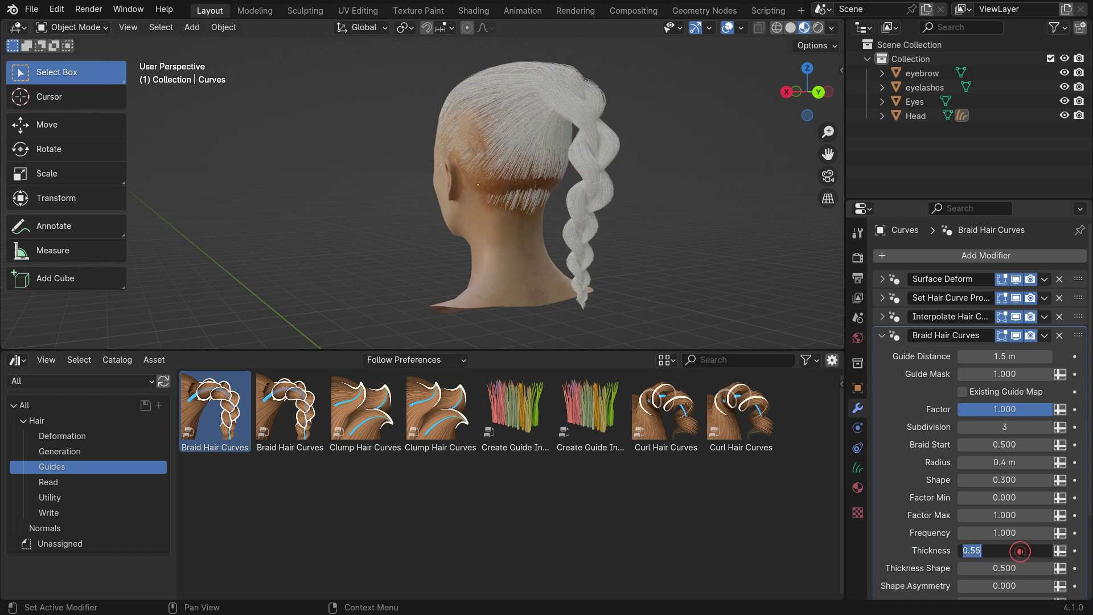
key("Return")
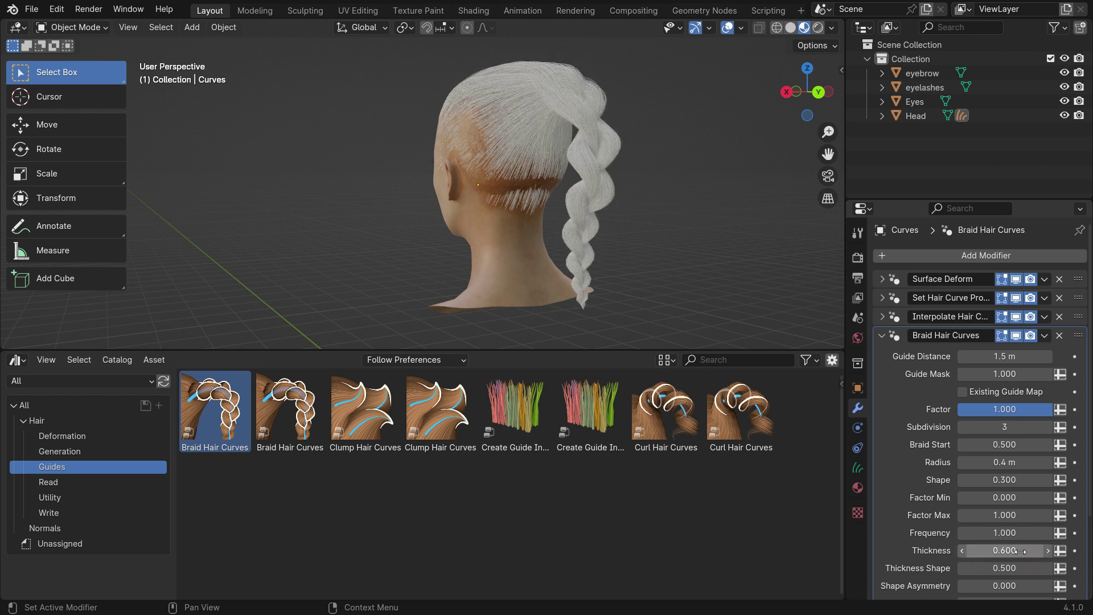
Raise the interpolated hair's viewport amount to 1 to inspect the scalp coverage around the ear, and return it to 0.1.
left_click(883, 335)
left_click(882, 316)
double_click(1005, 532)
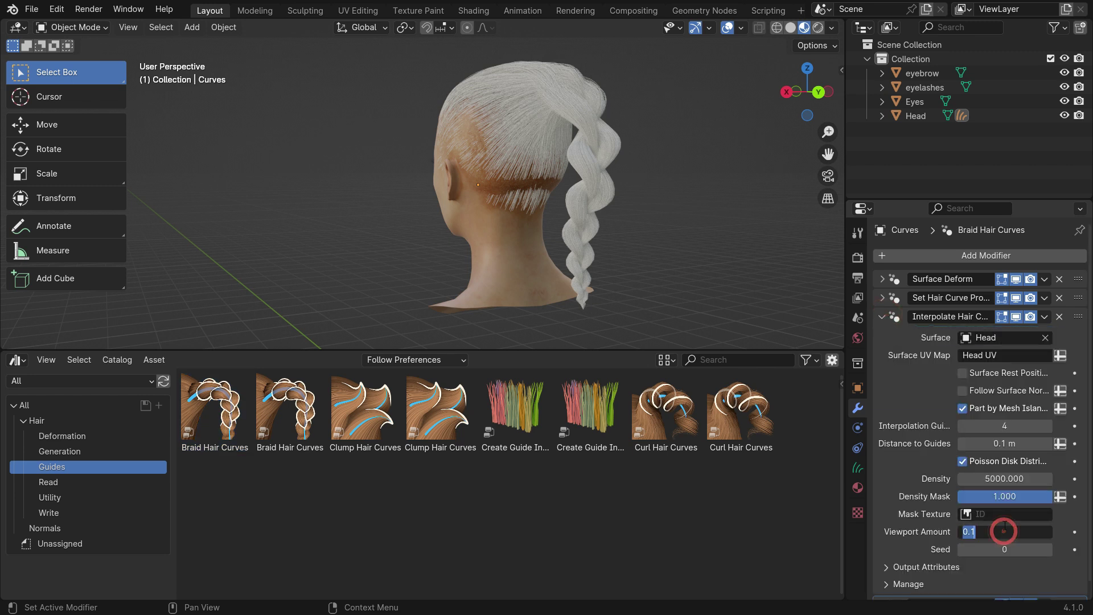
key("Return")
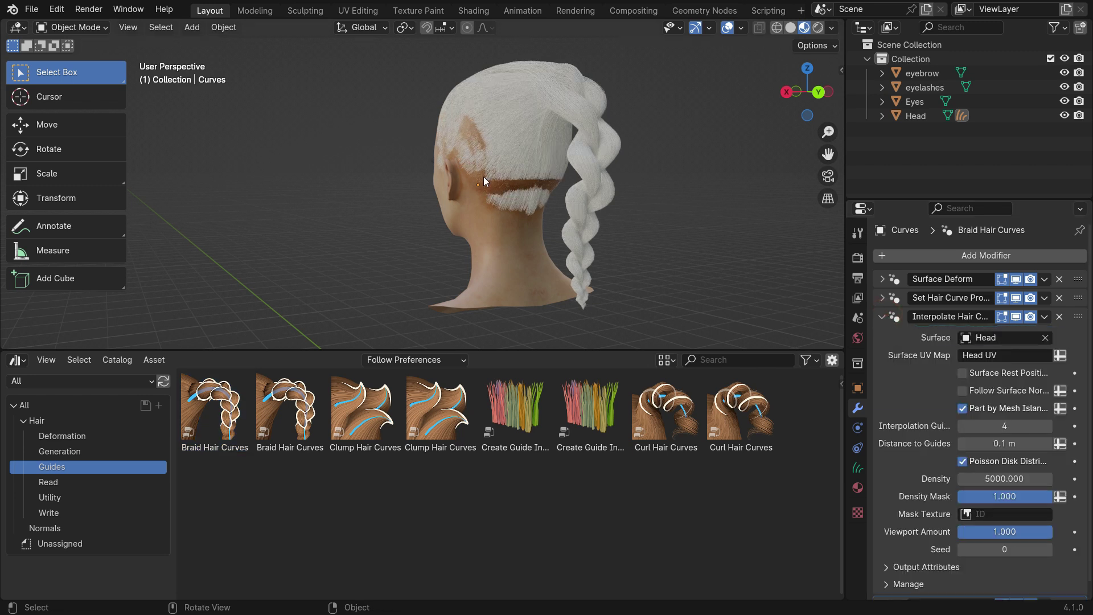
scroll(535, 194, "up", 5)
middle_click_drag(535, 193, 565, 183)
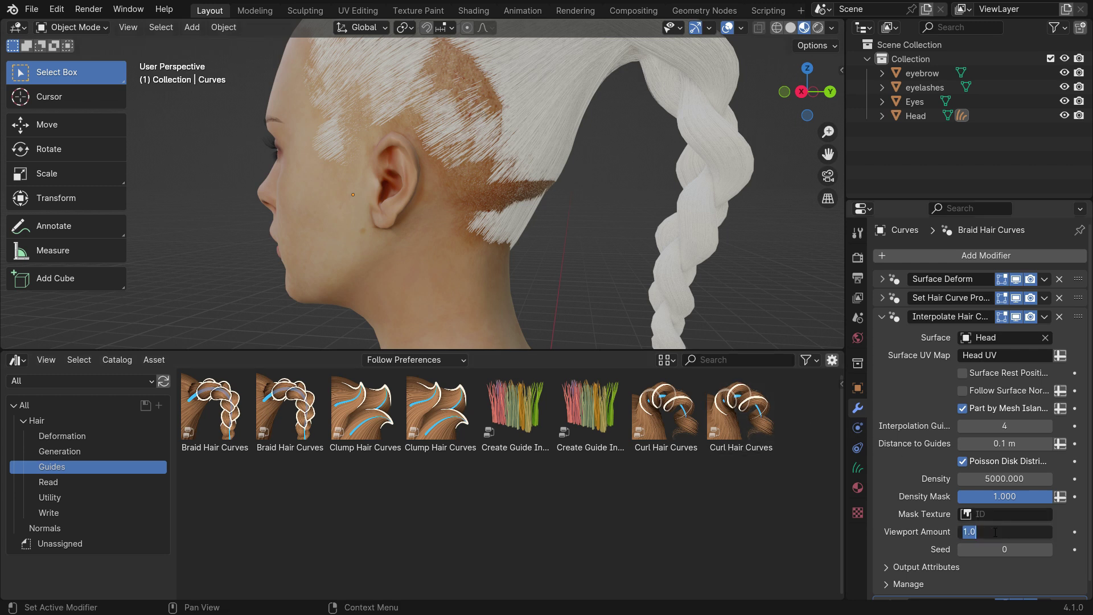
key("Return")
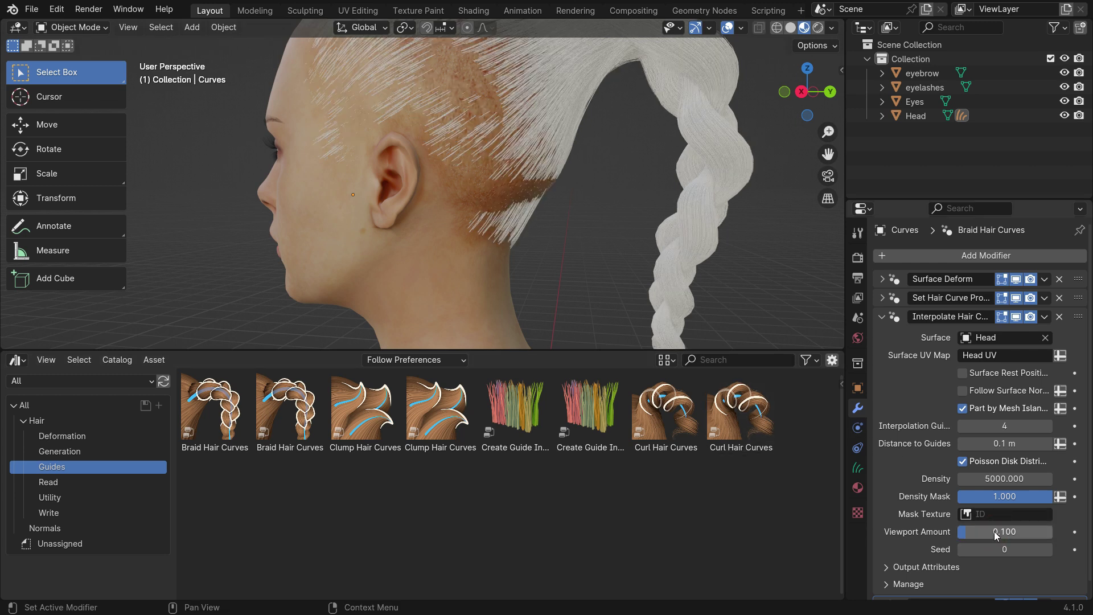
Switch the hair curves to Sculpt Mode.
left_click(68, 27)
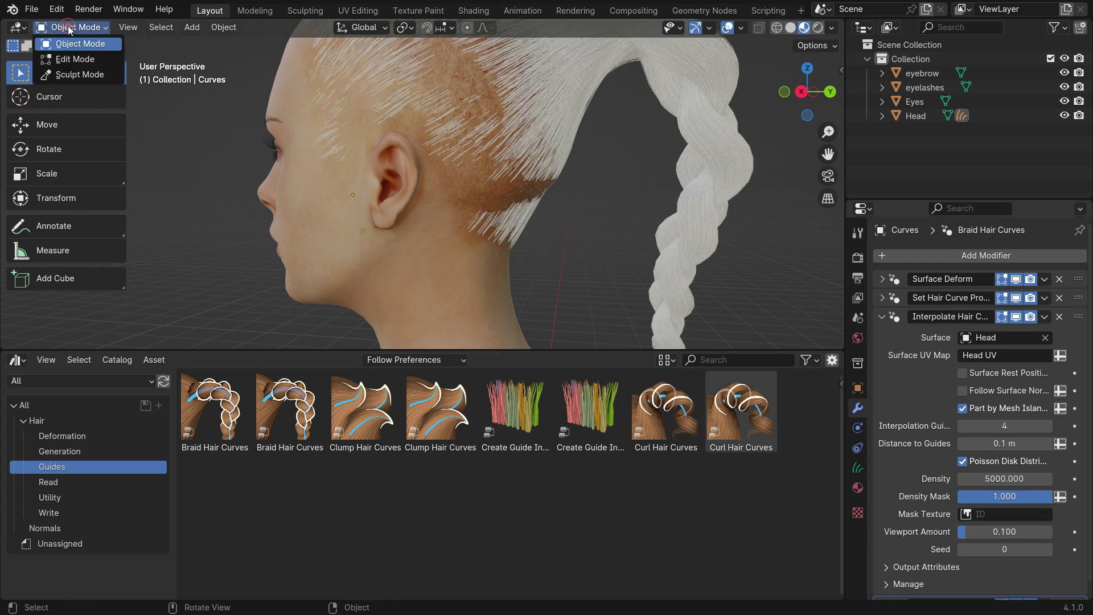
left_click(94, 74)
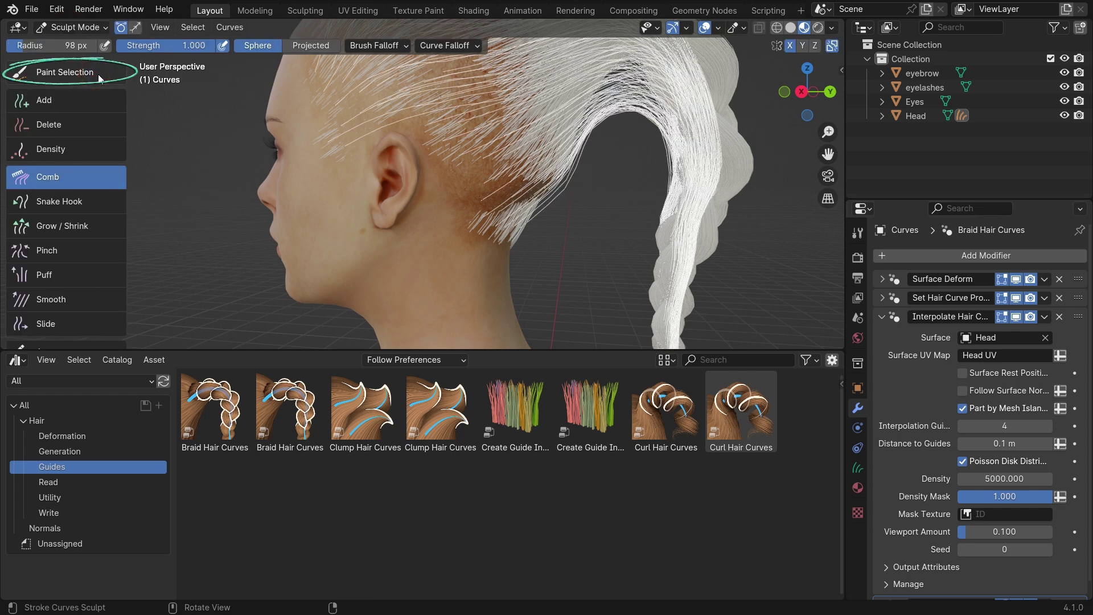
Select the ponytail curves from the side view using Paint Selection in Projected mode with a 59 px radius.
key("KP_3")
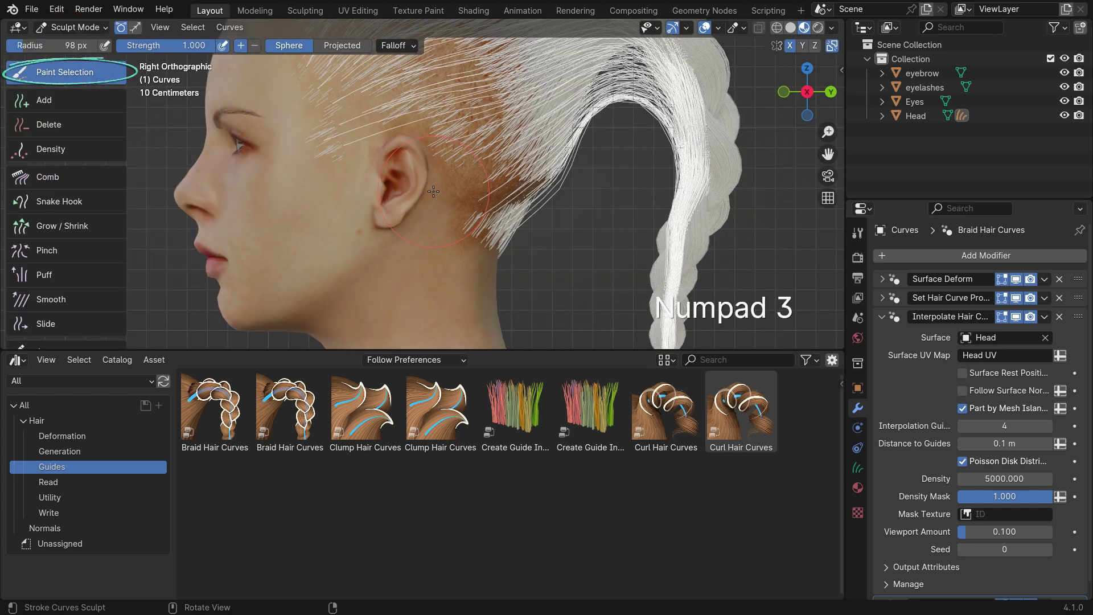
scroll(489, 194, "down", 3)
scroll(498, 201, "down", 1)
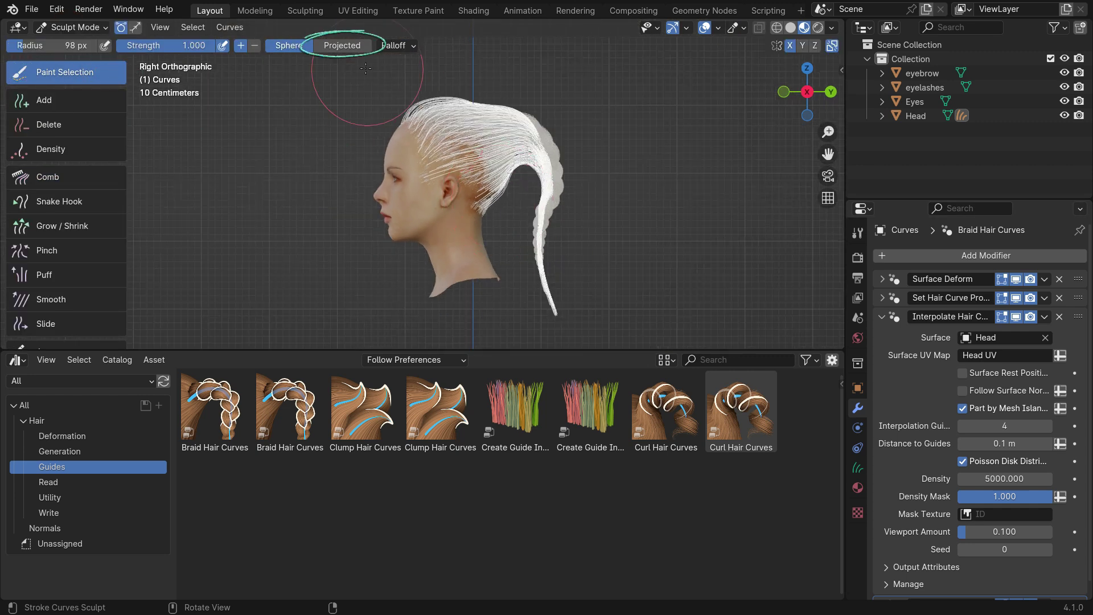
left_click(344, 46)
left_click(650, 229)
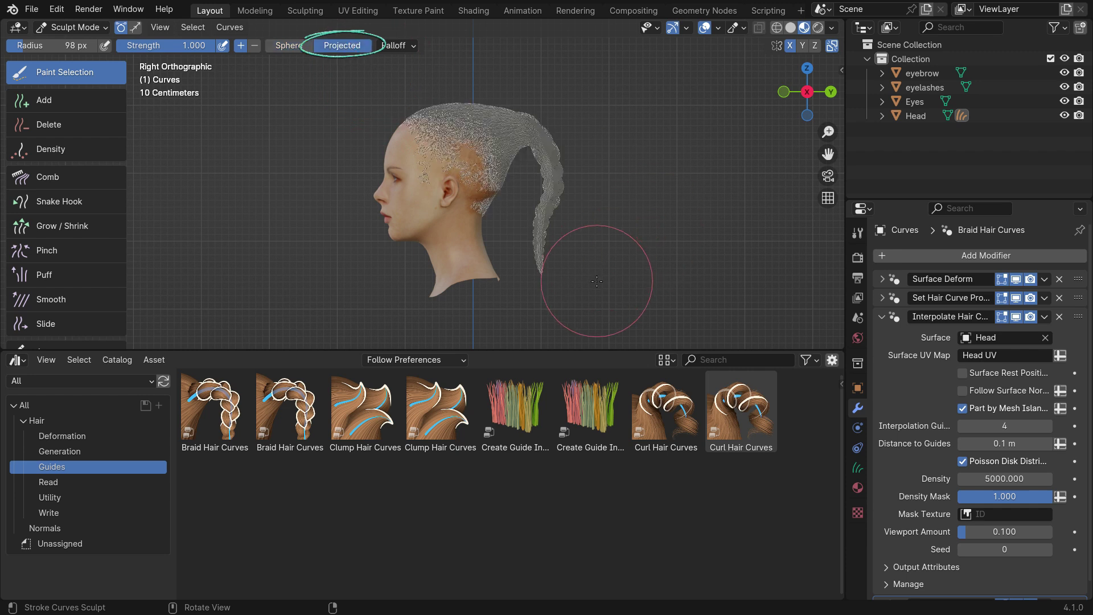
key("f")
left_click(578, 240)
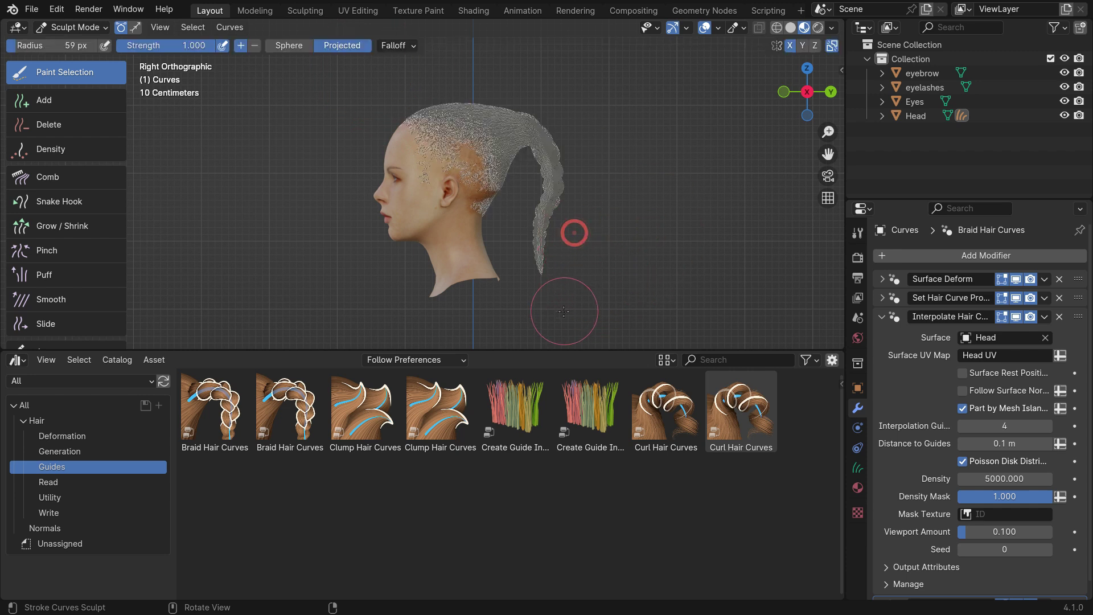
mouse_move(549, 316)
left_mouse_down()
mouse_move(561, 312)
mouse_move(562, 182)
mouse_move(548, 134)
mouse_move(488, 81)
mouse_move(527, 142)
mouse_move(522, 120)
left_mouse_up()
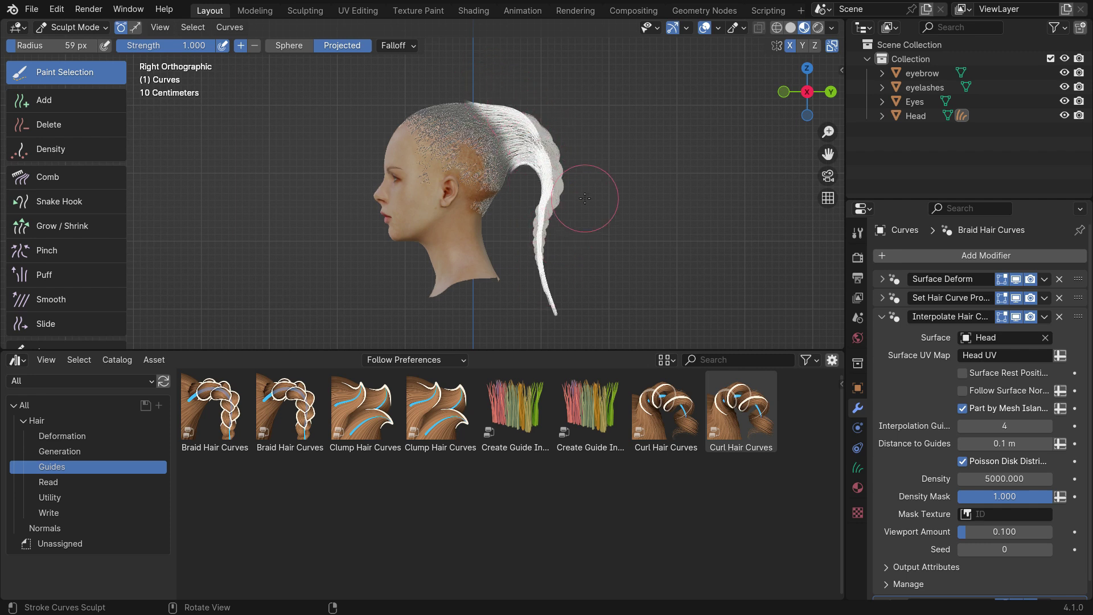
Invert the curve selection so that the scalp hair is selected instead of the ponytail.
middle_click_drag(588, 199, 516, 222)
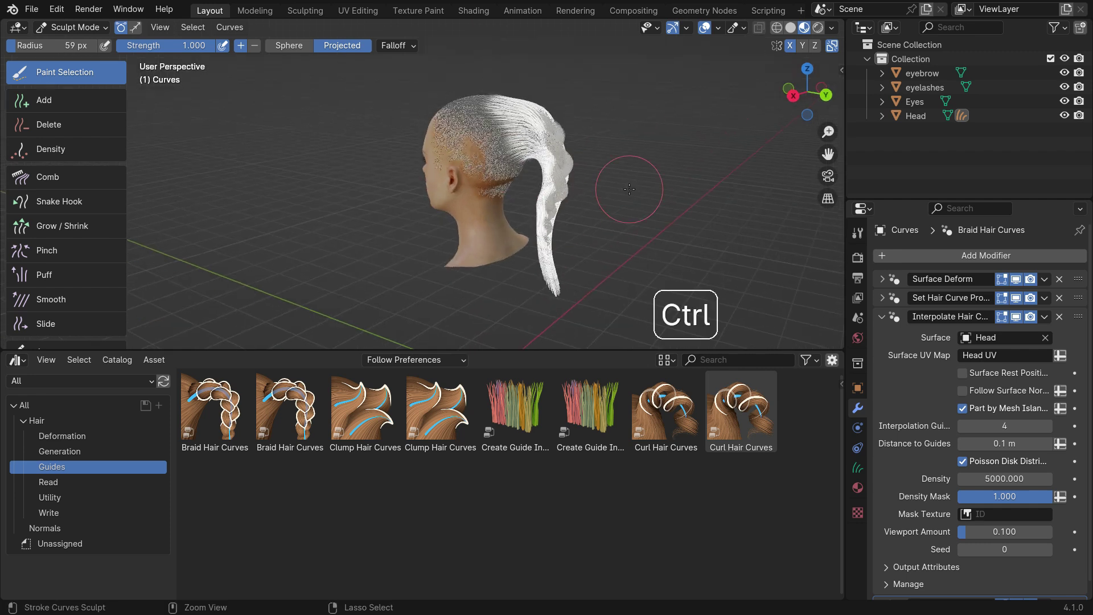
key("ctrl+i")
middle_click_drag(574, 161, 495, 191)
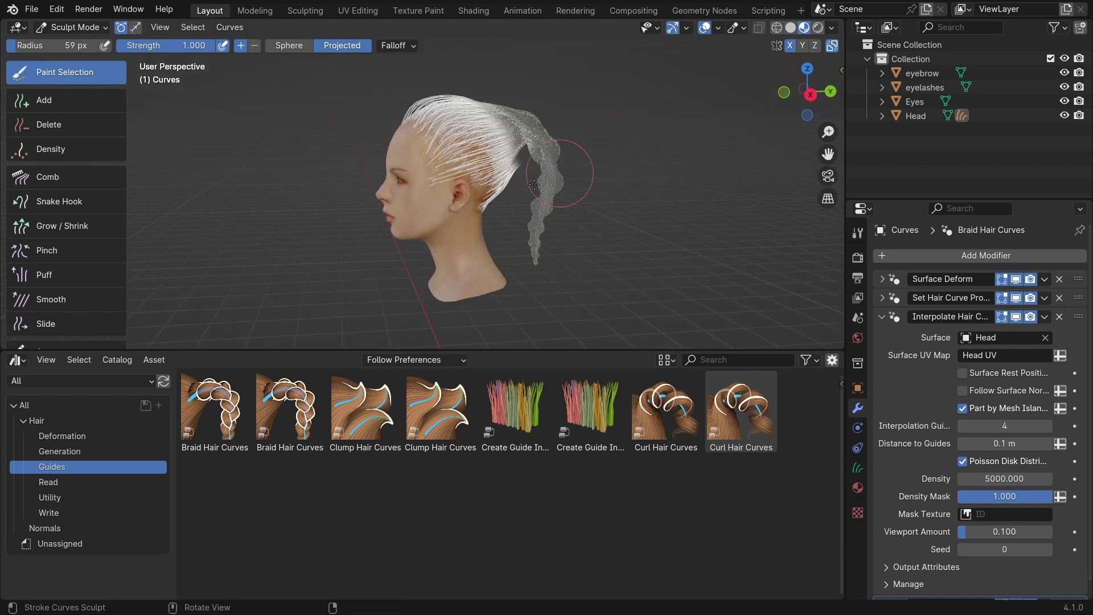
Puff the selected scalp hair behind and above the ear using the Puff brush in Projected mode.
scroll(492, 192, "up", 2)
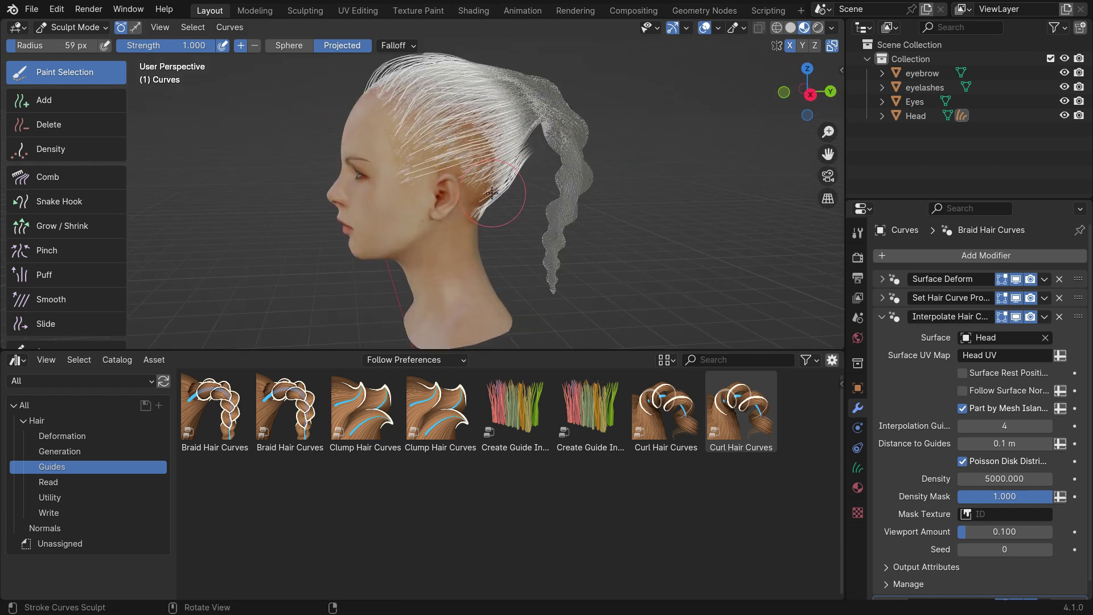
left_click(70, 279)
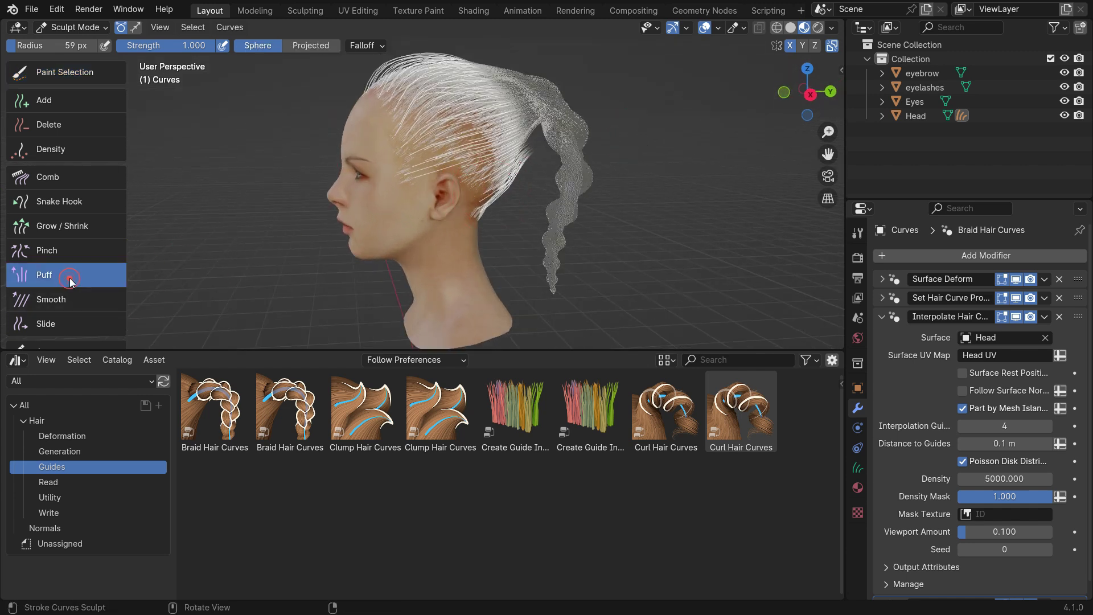
left_click(310, 49)
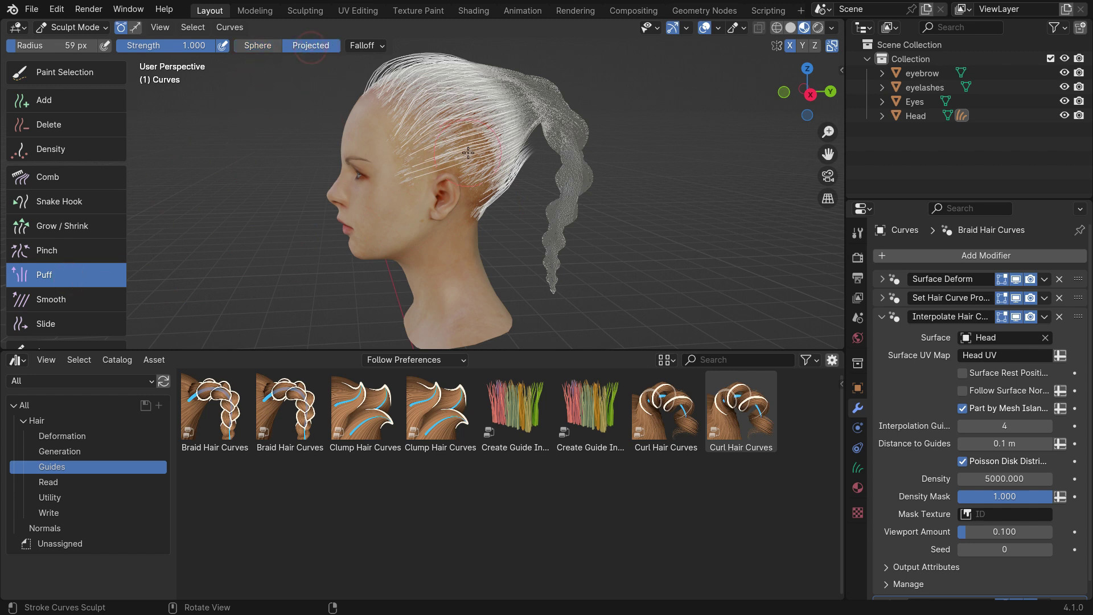
middle_click_drag(502, 157, 474, 146)
scroll(473, 147, "up", 2)
mouse_move(474, 147)
left_mouse_down()
mouse_move(479, 117)
mouse_move(494, 164)
left_mouse_up()
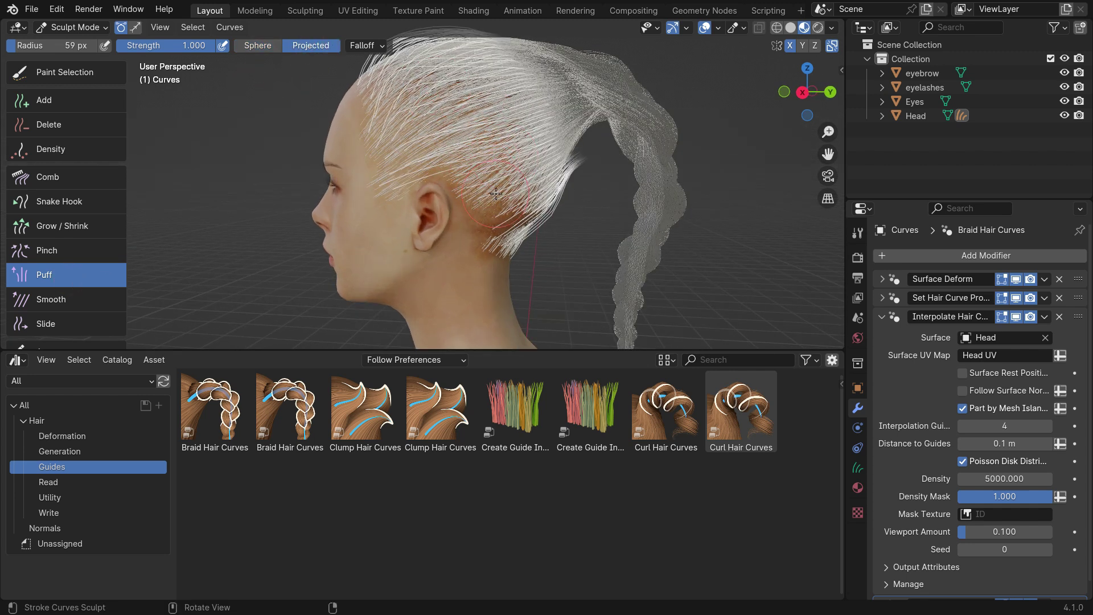
Continue puffing the lower scalp hair around the nape and the back of the head.
middle_click_drag(507, 223, 460, 210)
mouse_move(529, 219)
left_mouse_down()
mouse_move(516, 214)
mouse_move(547, 217)
left_mouse_up()
middle_click_drag(551, 217, 588, 226)
left_click_drag(589, 226, 615, 201)
middle_click_drag(577, 203, 602, 227)
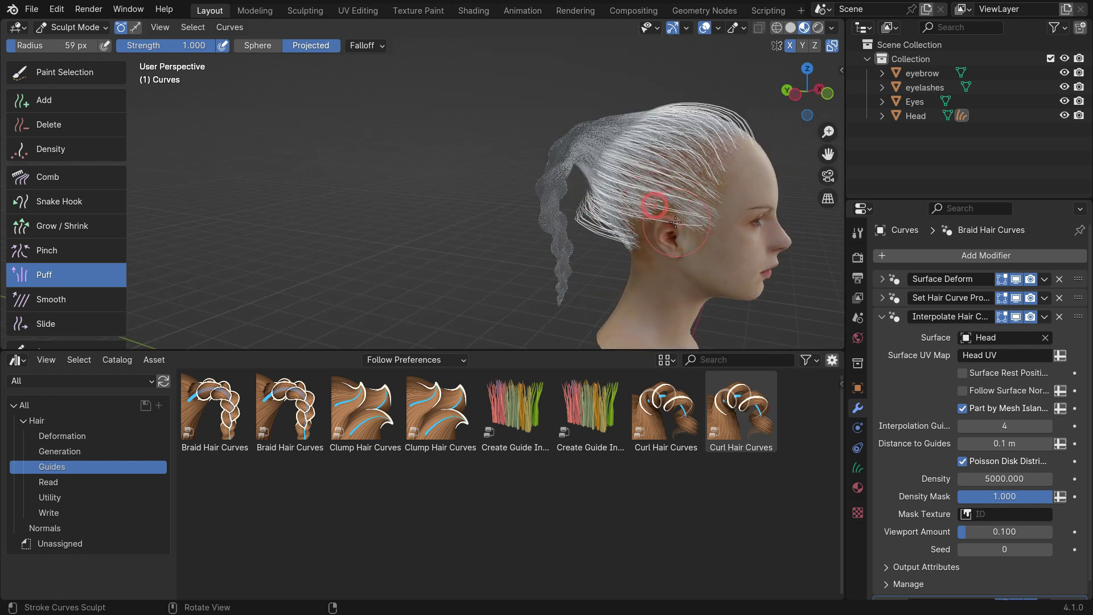
middle_click_drag(685, 171, 610, 181)
middle_click_drag(697, 197, 442, 234)
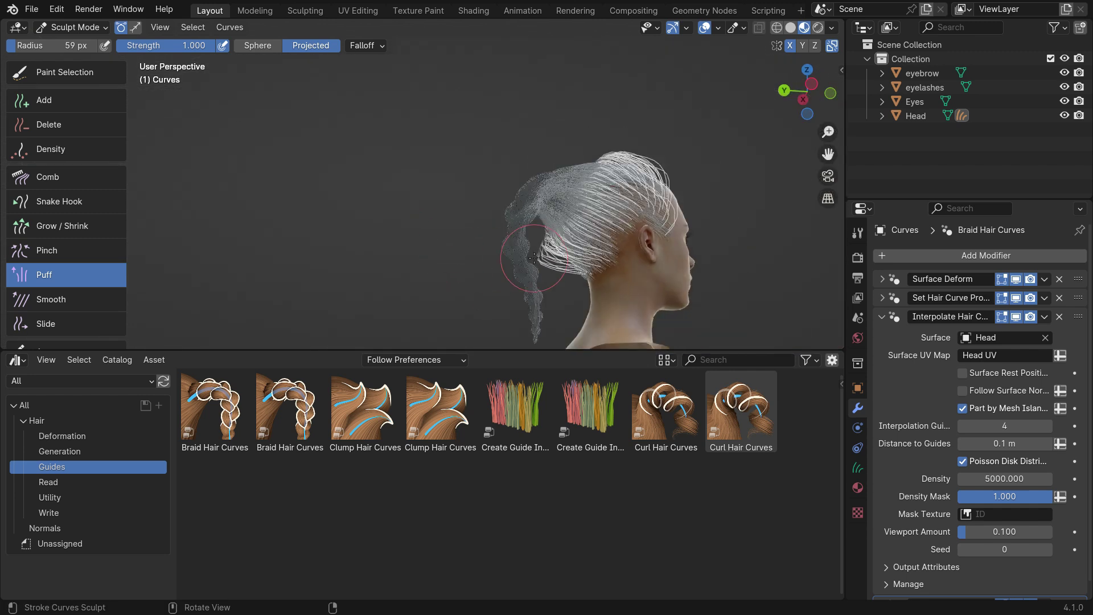
Raise the interpolated hair's viewport amount to 1 and examine the puffed scalp coverage from both sides.
left_click(991, 531)
type("1")
key("Return")
middle_click_drag(796, 286, 465, 190)
scroll(465, 190, "down", 2)
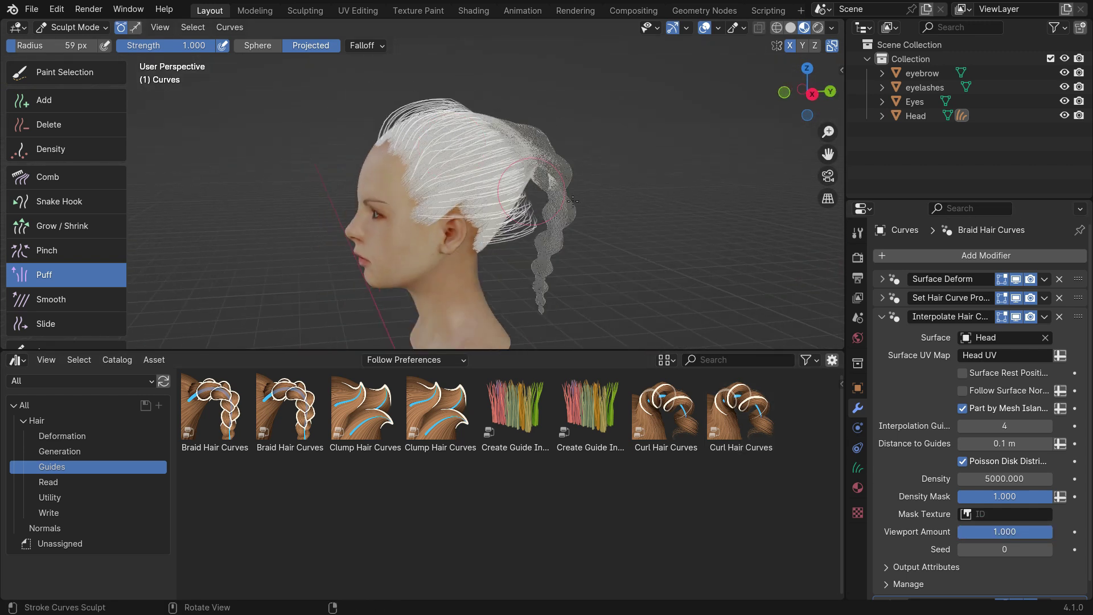
Invert the selection back to the ponytail and set the Grow/Shrink brush to Projected in the side view.
key("ctrl")
key("ctrl+i")
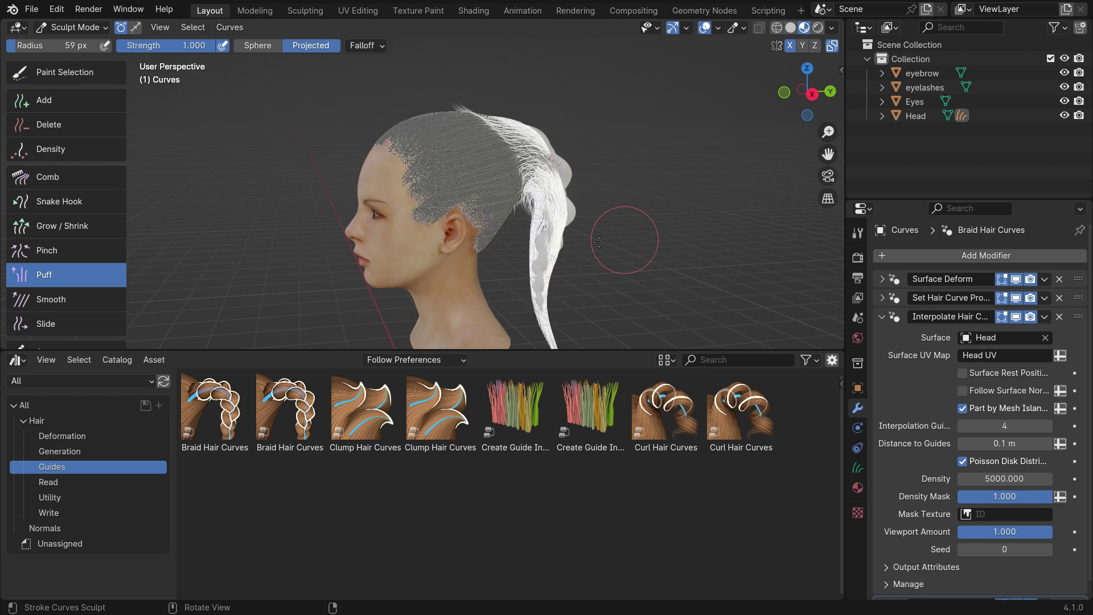
left_click(66, 224)
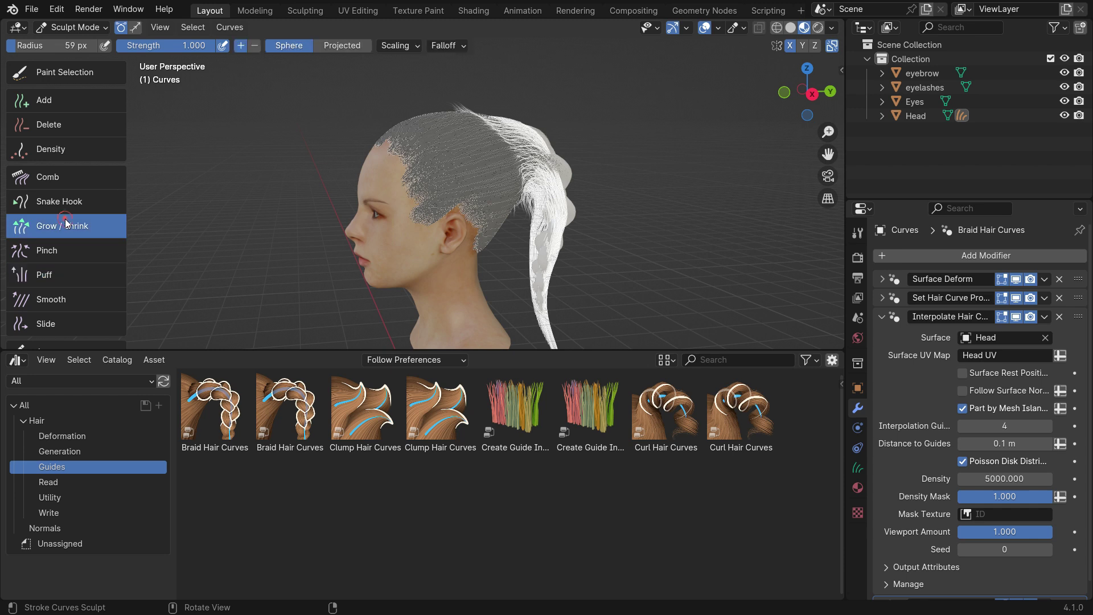
left_click(337, 46)
key("KP_3")
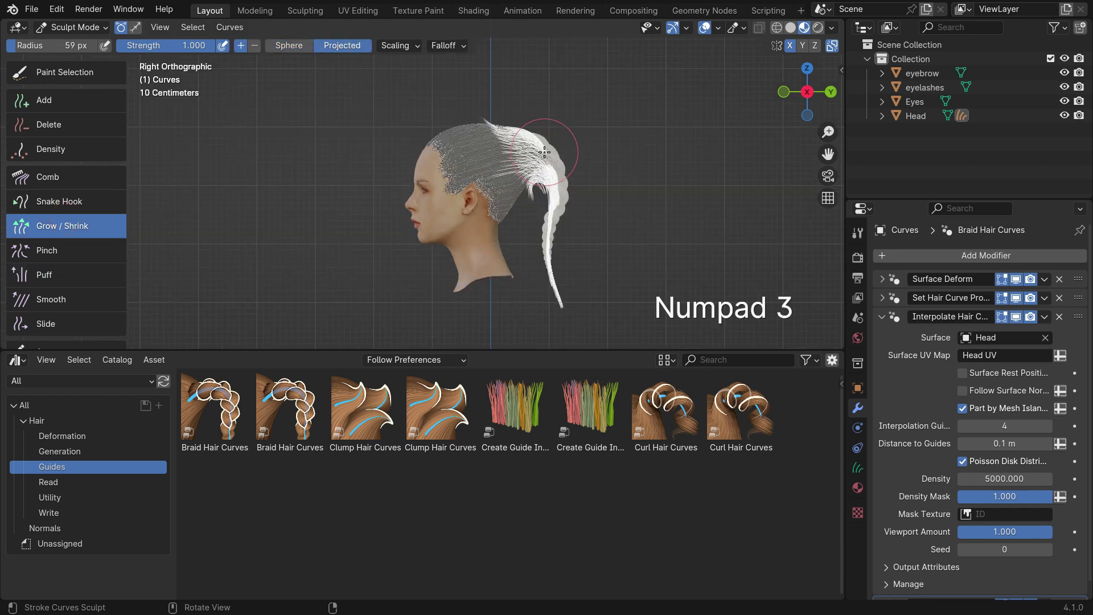
scroll(655, 288, "up", 2)
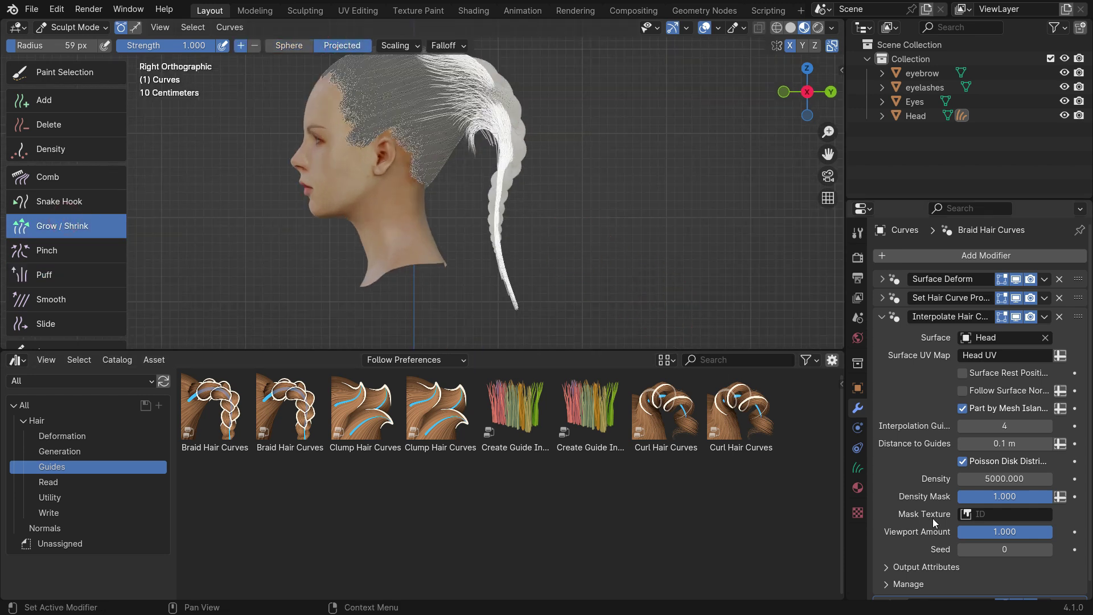
Set the interpolated hair's viewport amount to 0.1 and lengthen the ponytail with the Grow/Shrink brush.
left_click(1006, 532)
type("0.1")
key("Return")
mouse_move(498, 209)
left_mouse_down()
mouse_move(501, 170)
mouse_move(500, 266)
left_mouse_up()
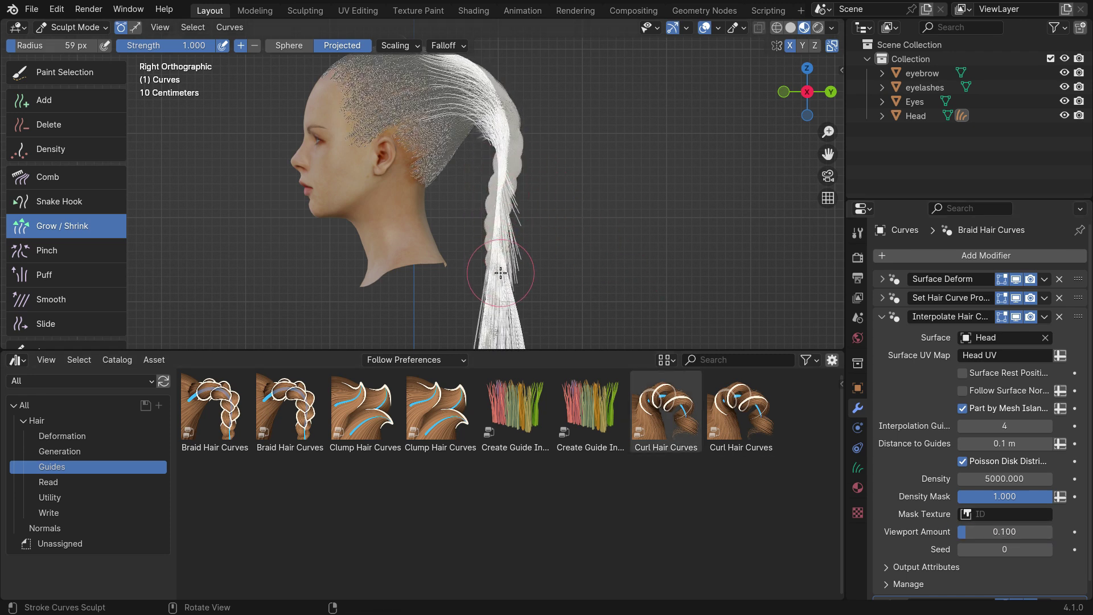
scroll(495, 239, "down", 3)
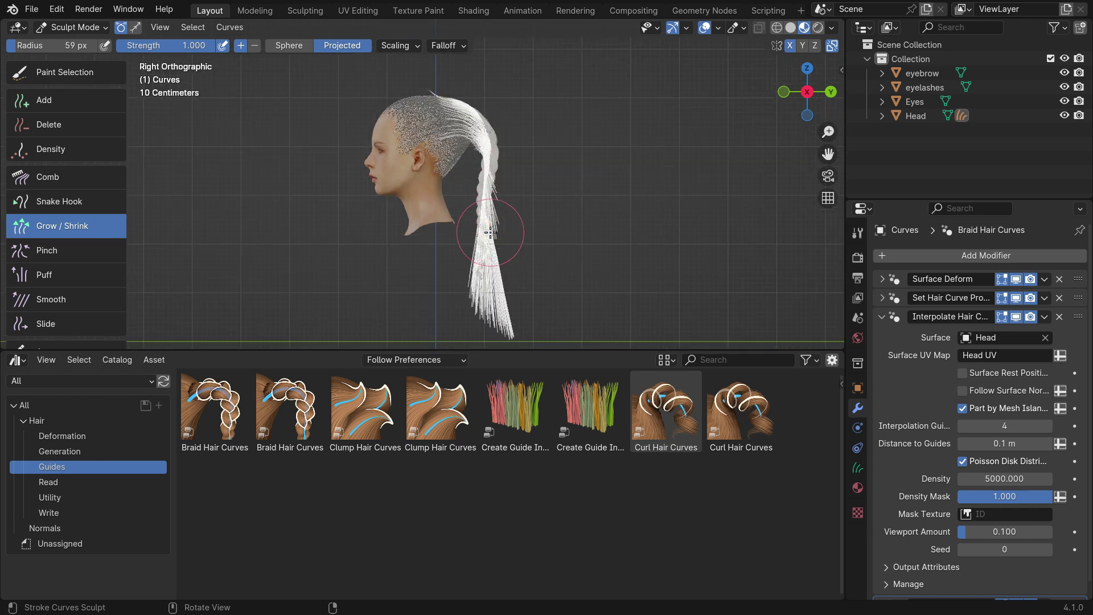
Turn off X mirroring and comb the ponytail forward across the neck using a Projected Comb brush with a 79 px radius.
left_click(48, 177)
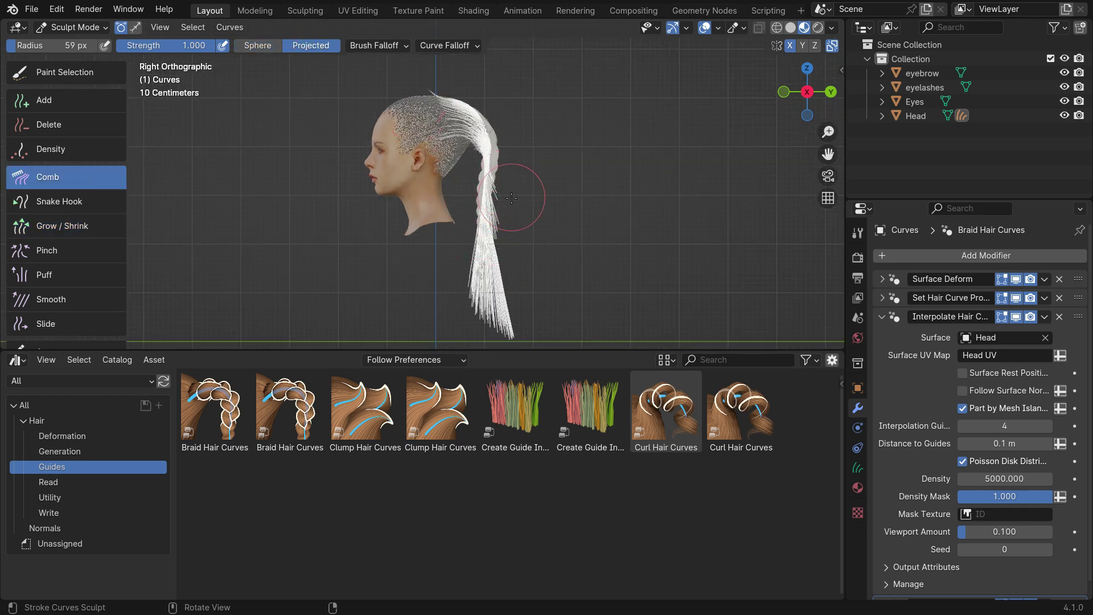
left_click(790, 46)
key("f")
left_click(524, 201)
left_click_drag(532, 212, 467, 301)
left_click_drag(515, 258, 456, 297)
left_click_drag(481, 248, 434, 273)
middle_click_drag(432, 250, 341, 272)
mouse_move(506, 205)
left_mouse_down()
mouse_move(493, 222)
mouse_move(410, 213)
left_mouse_up()
middle_click_drag(411, 212, 419, 182)
left_click_drag(505, 146, 494, 157)
middle_click_drag(456, 216, 405, 231)
left_click_drag(399, 219, 341, 248)
scroll(330, 259, "up", 2)
middle_click_drag(336, 262, 284, 272)
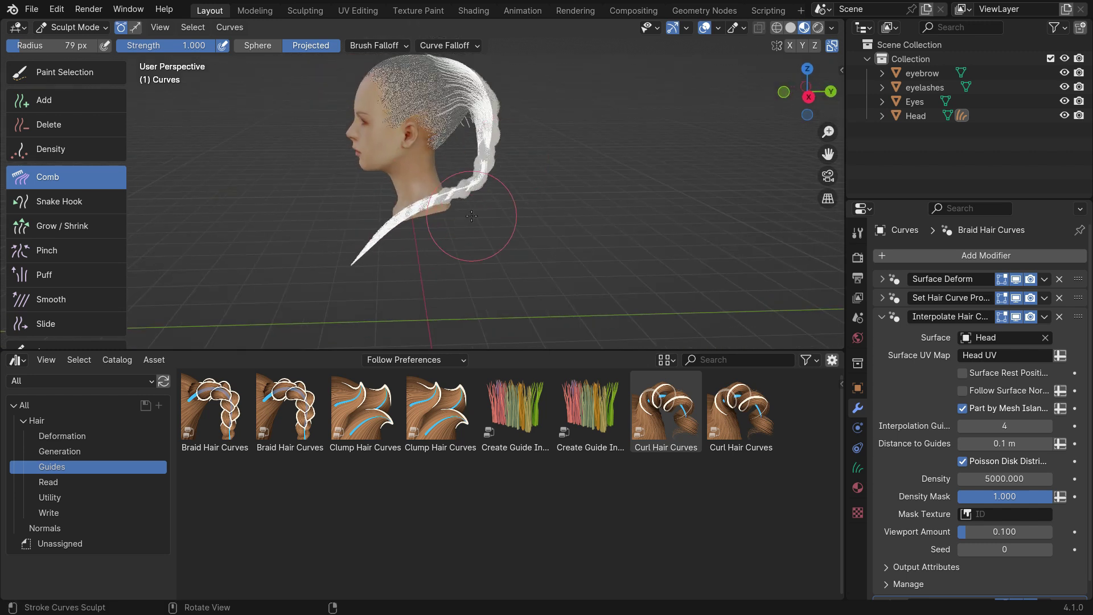
Comb the lower braid downward so that it hangs in front of the shoulder.
mouse_move(484, 168)
left_mouse_down()
mouse_move(483, 196)
mouse_move(379, 249)
mouse_move(374, 293)
left_mouse_up()
mouse_move(374, 285)
middle_mouse_down()
mouse_move(438, 273)
mouse_move(262, 262)
middle_mouse_up()
scroll(620, 216, "up", 4)
left_click_drag(620, 216, 582, 234)
middle_click_drag(402, 242, 504, 250)
left_click_drag(501, 247, 558, 230)
middle_click_drag(700, 228, 598, 224)
left_click_drag(596, 225, 588, 230)
middle_click_drag(587, 230, 561, 250)
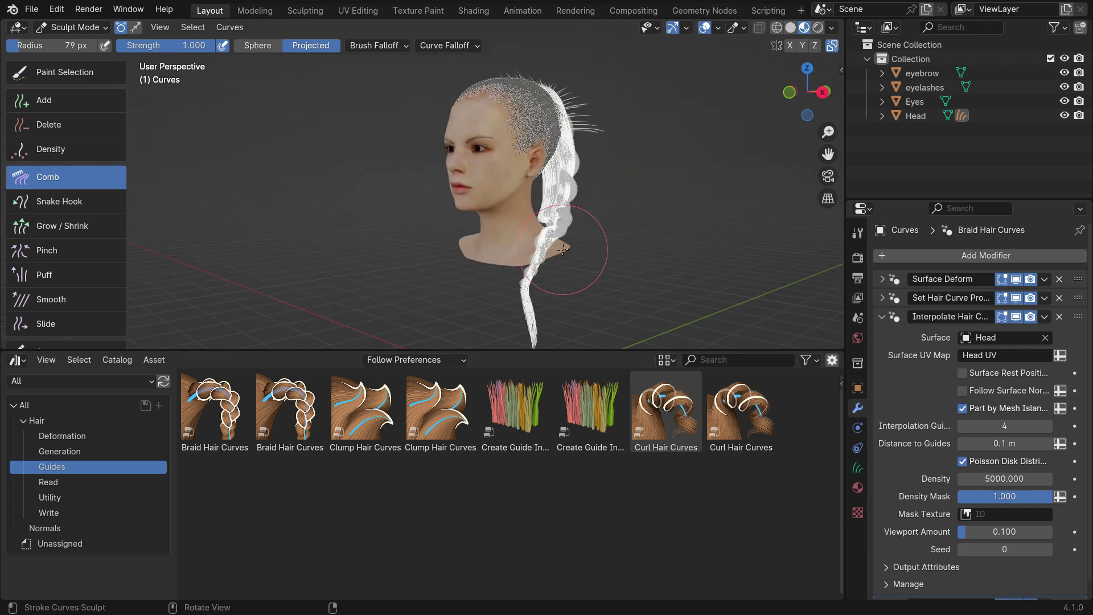
Return the hair curves to Object Mode and set the interpolated hair's viewport amount to 1.
left_click(99, 28)
left_click(74, 43)
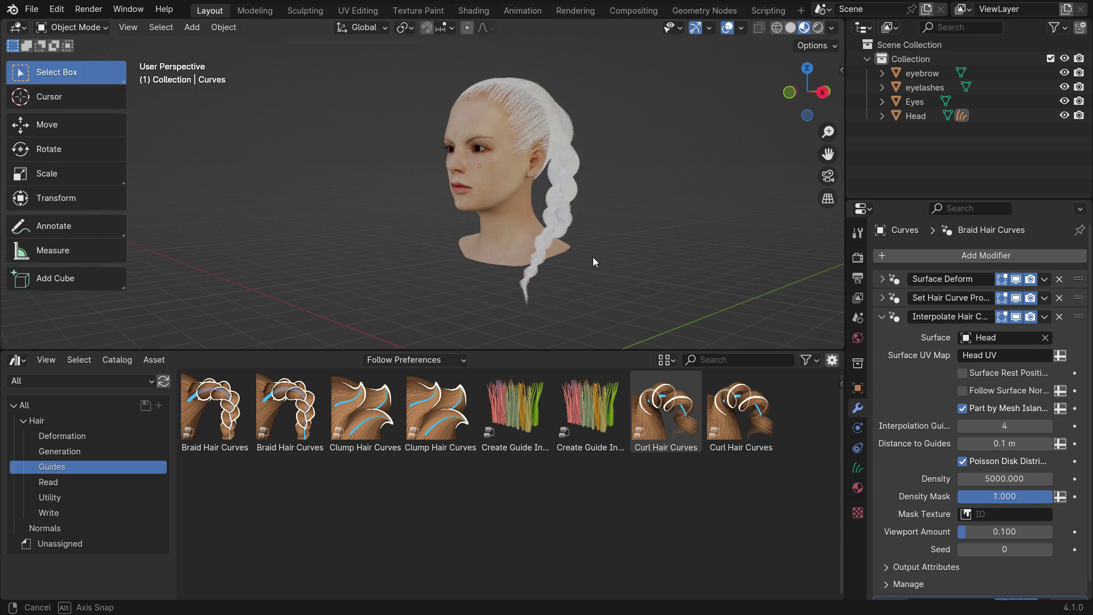
middle_click_drag(601, 256, 637, 241)
left_click(996, 530)
type("1")
key("Return")
middle_click_drag(655, 290, 613, 302)
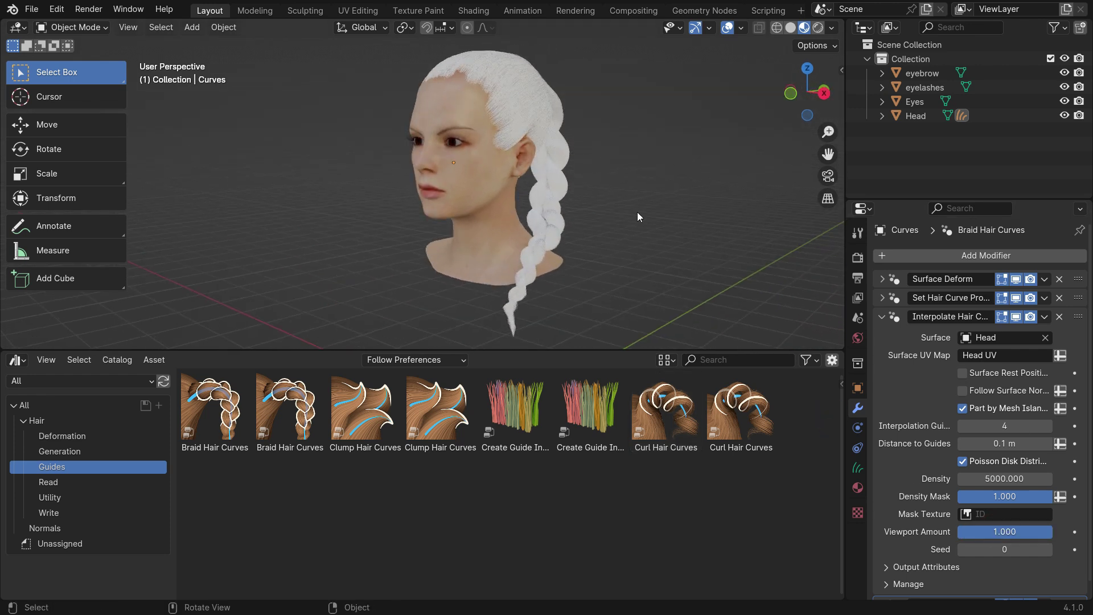
mouse_move(637, 212)
middle_mouse_down()
mouse_move(647, 216)
mouse_move(632, 196)
middle_mouse_up()
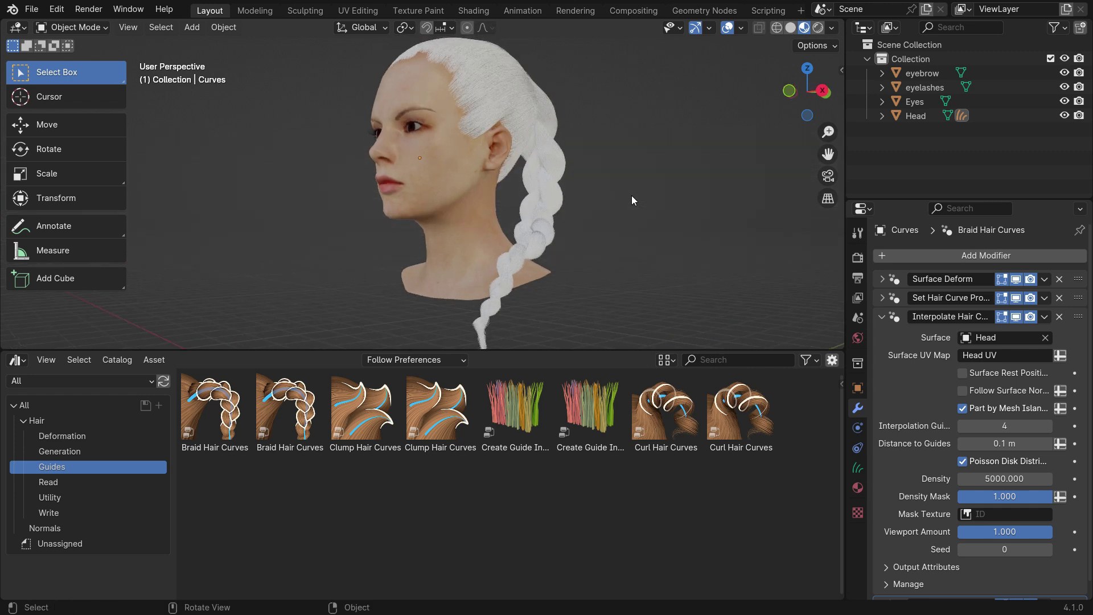
Switch the viewport to Rendered shading and check the scene's render engine.
key("z")
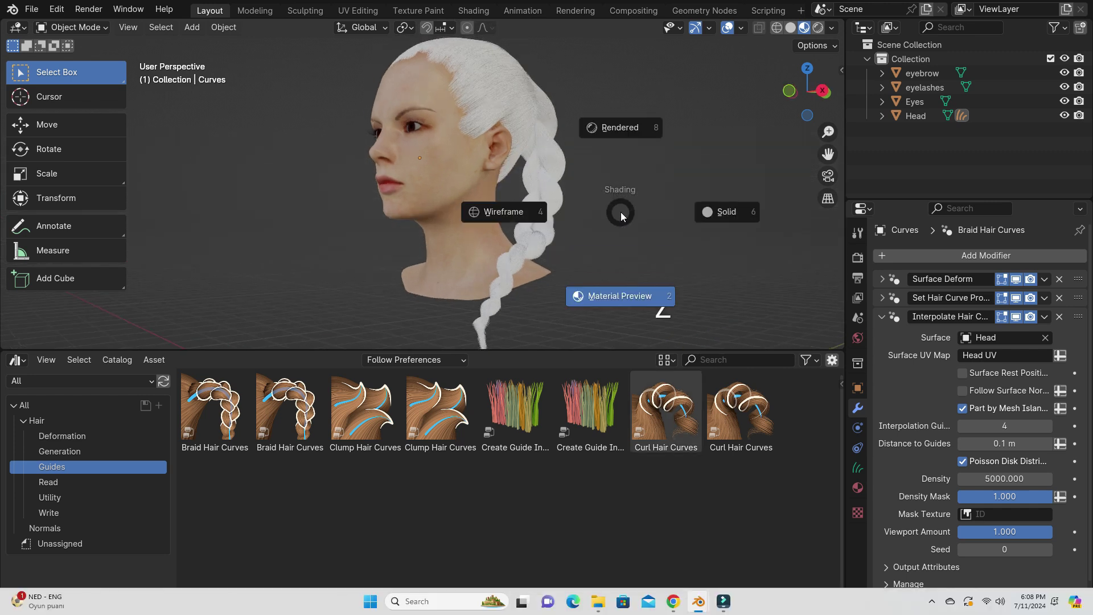
left_click(624, 131)
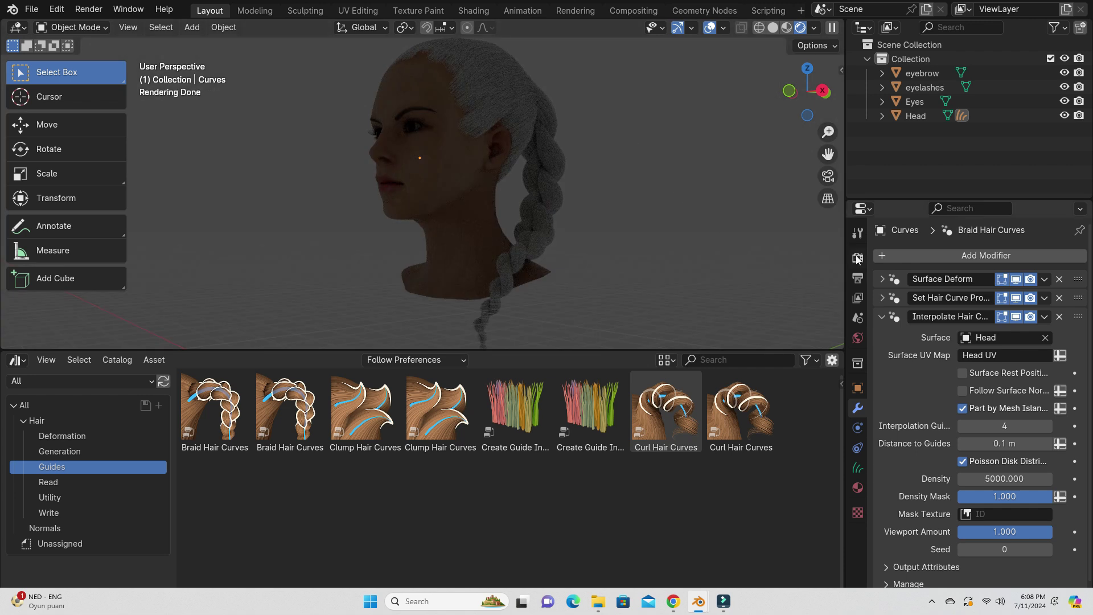
left_click(858, 258)
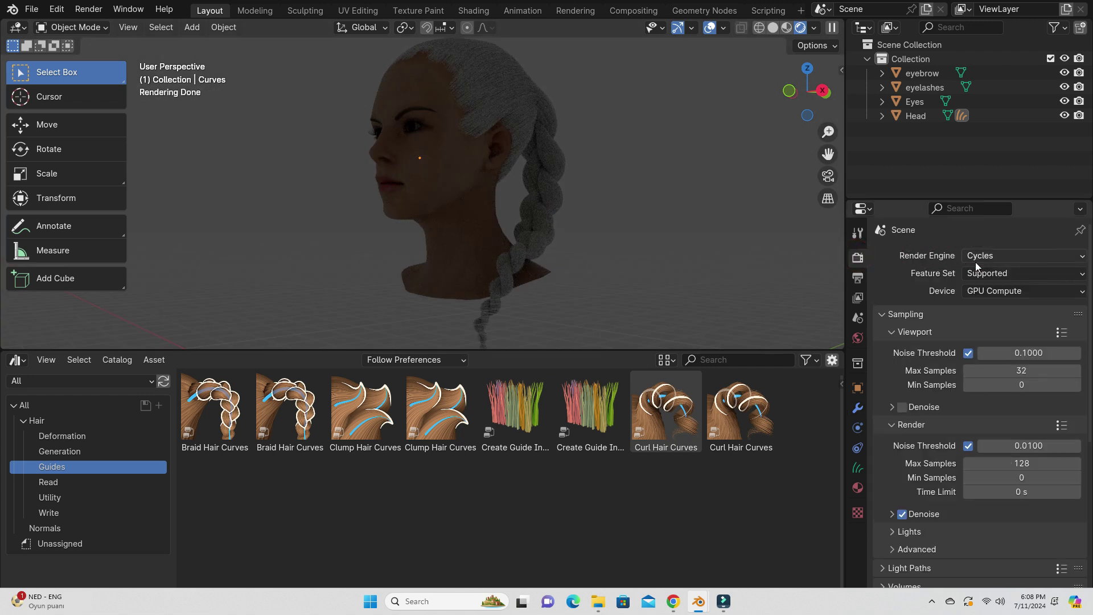
Assign an Environment Texture to the world background color and load spruit_sunrise_2k.hdr from the HDRI folder.
left_click(859, 336)
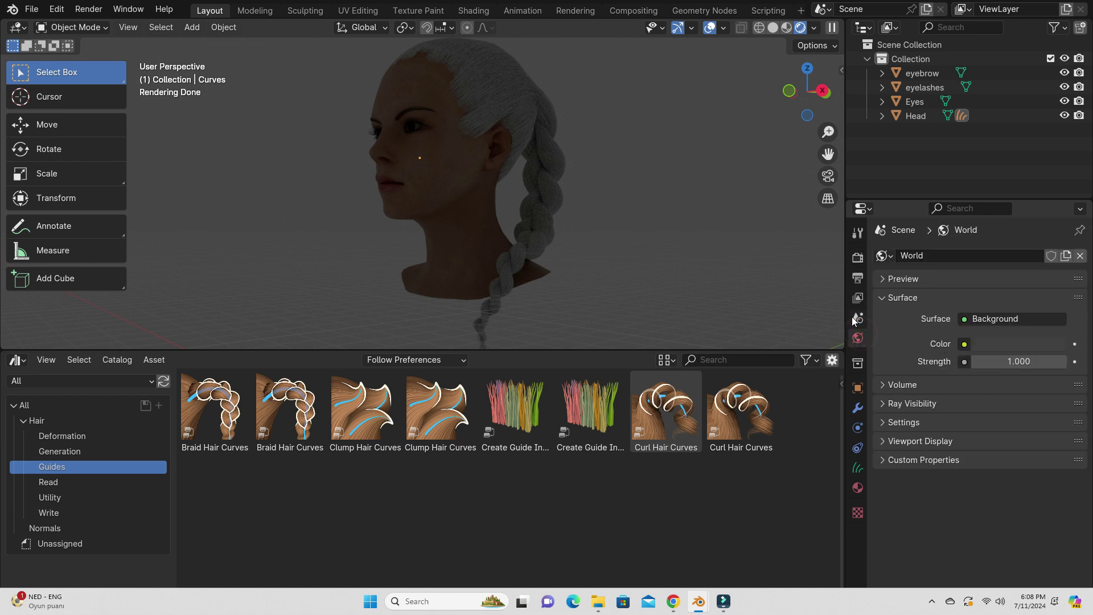
left_click(962, 347)
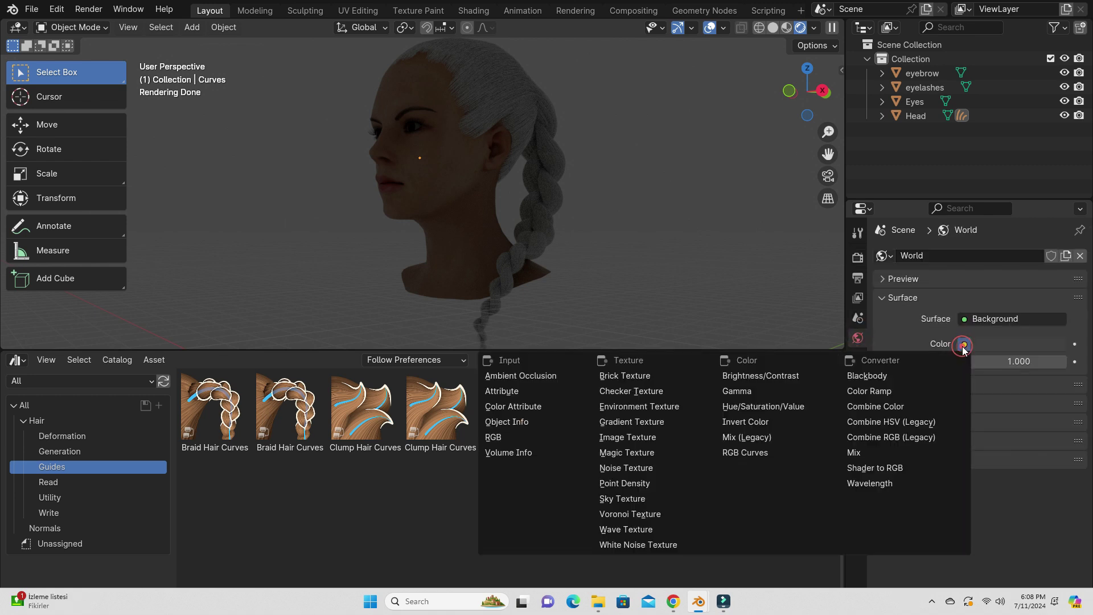
left_click(661, 408)
left_click(1013, 362)
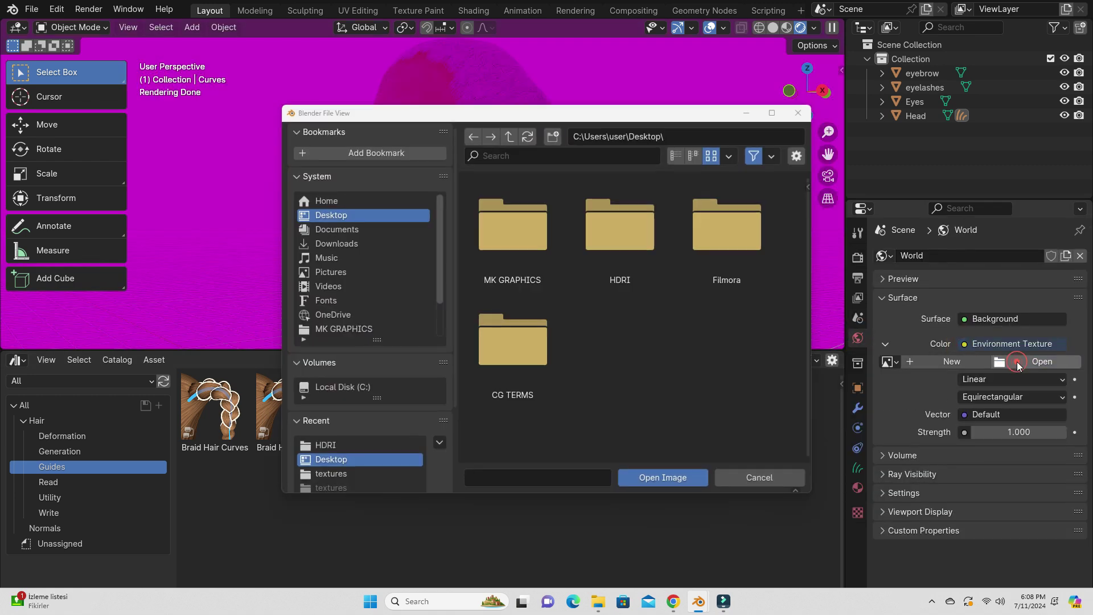
left_click(393, 444)
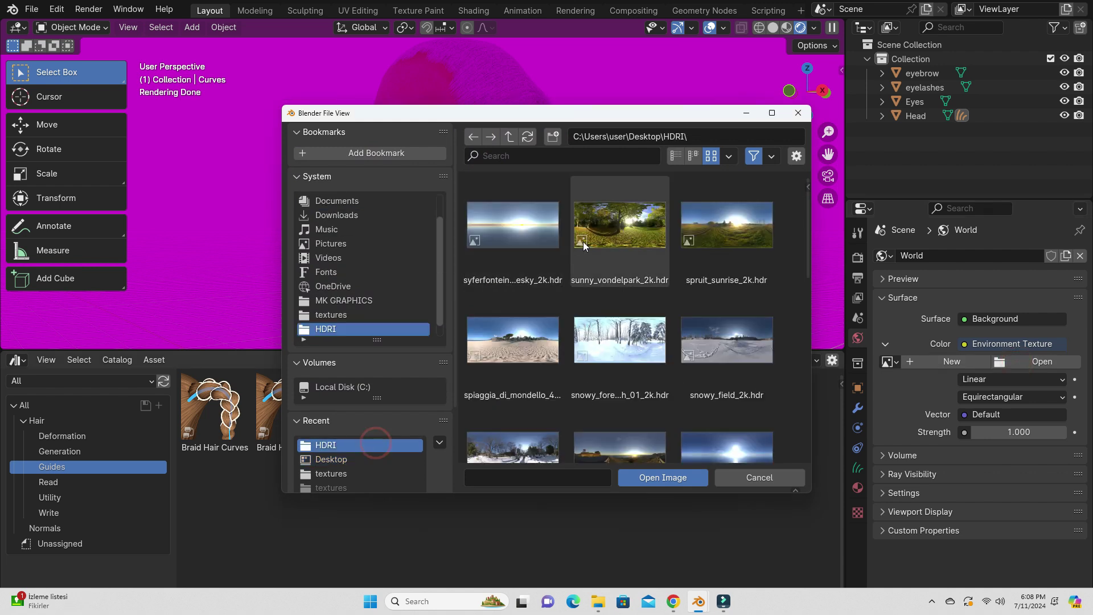
left_click(710, 224)
left_click(668, 480)
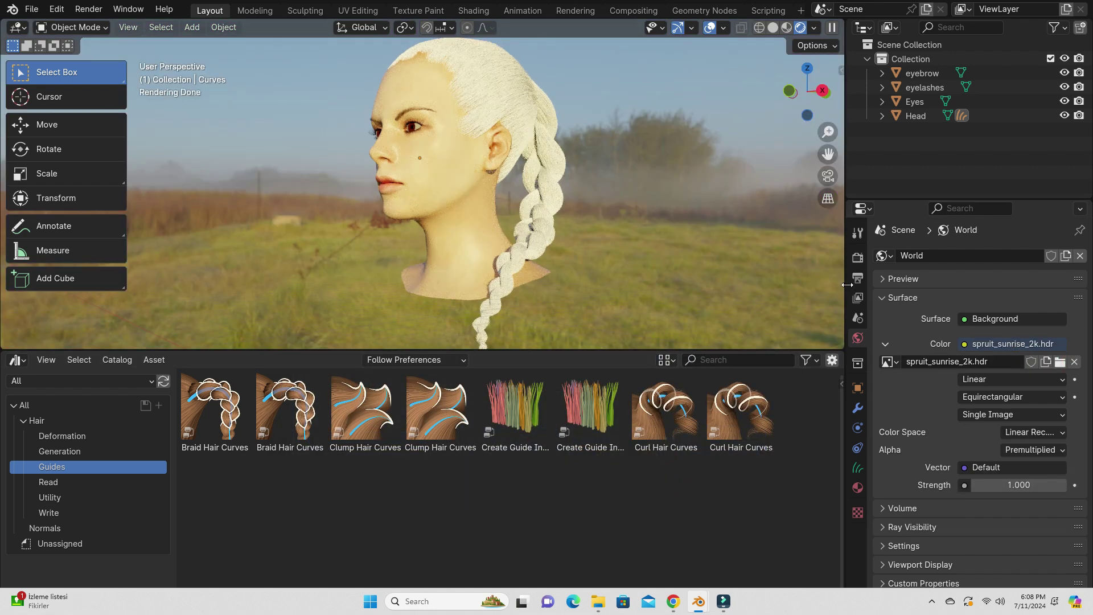
Enable a transparent film background in the scene's render settings.
left_click(858, 258)
scroll(934, 395, "down", 8)
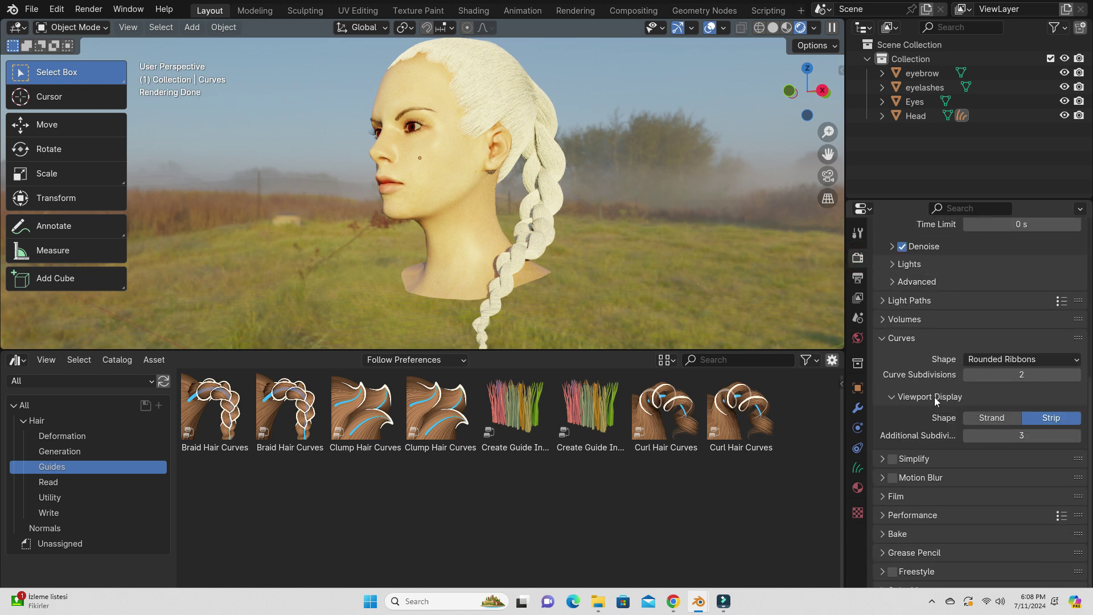
left_click(896, 504)
scroll(896, 503, "down", 4)
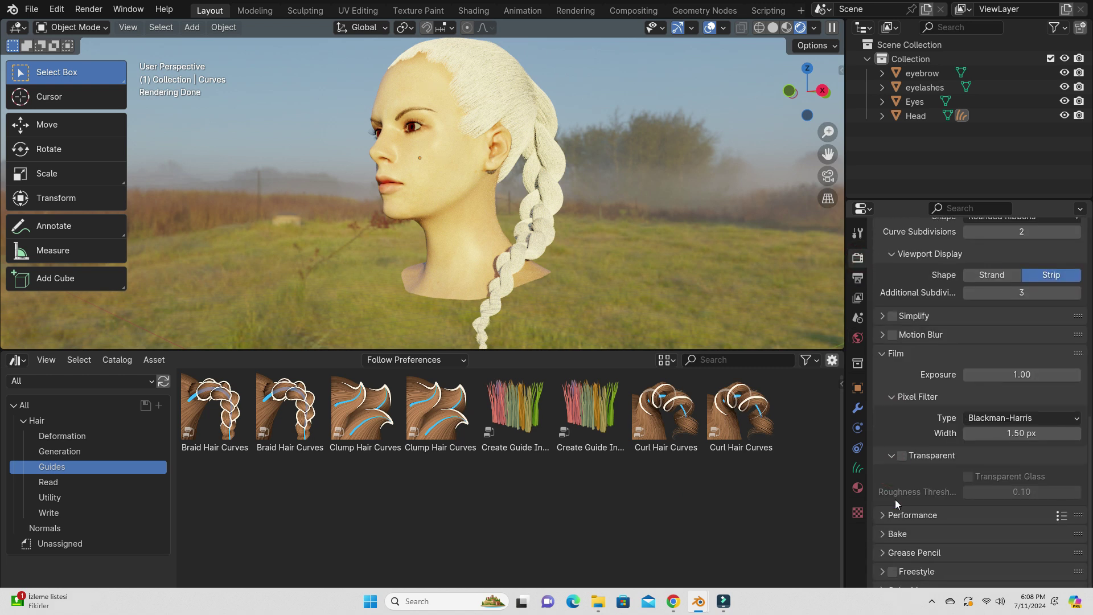
left_click(902, 456)
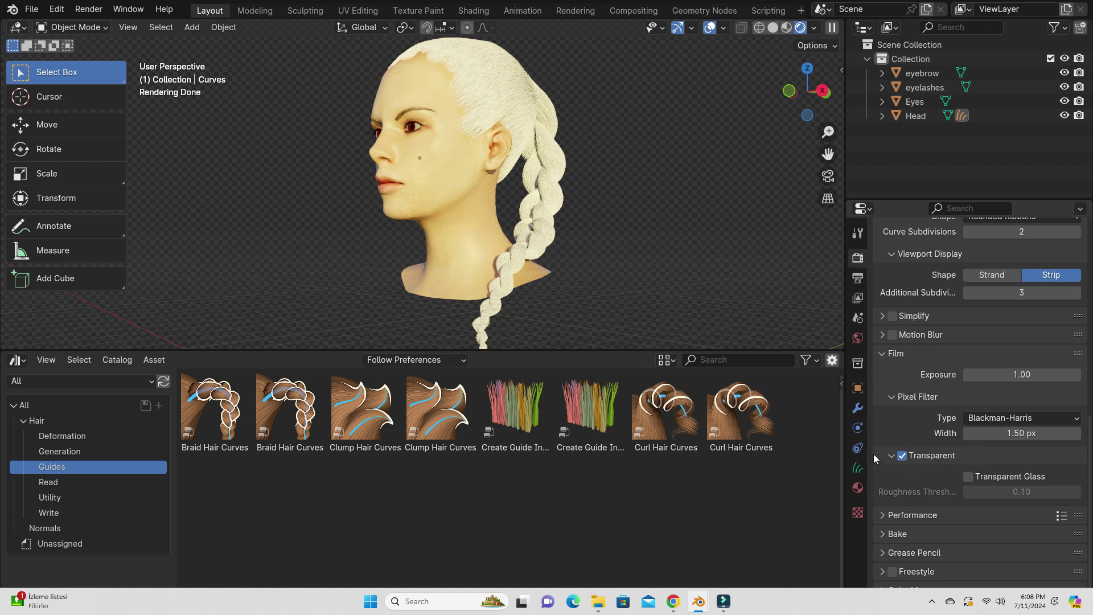
Create a new material for the hair curves in the Shader Editor and delete its default Principled BSDF node.
left_click(24, 363)
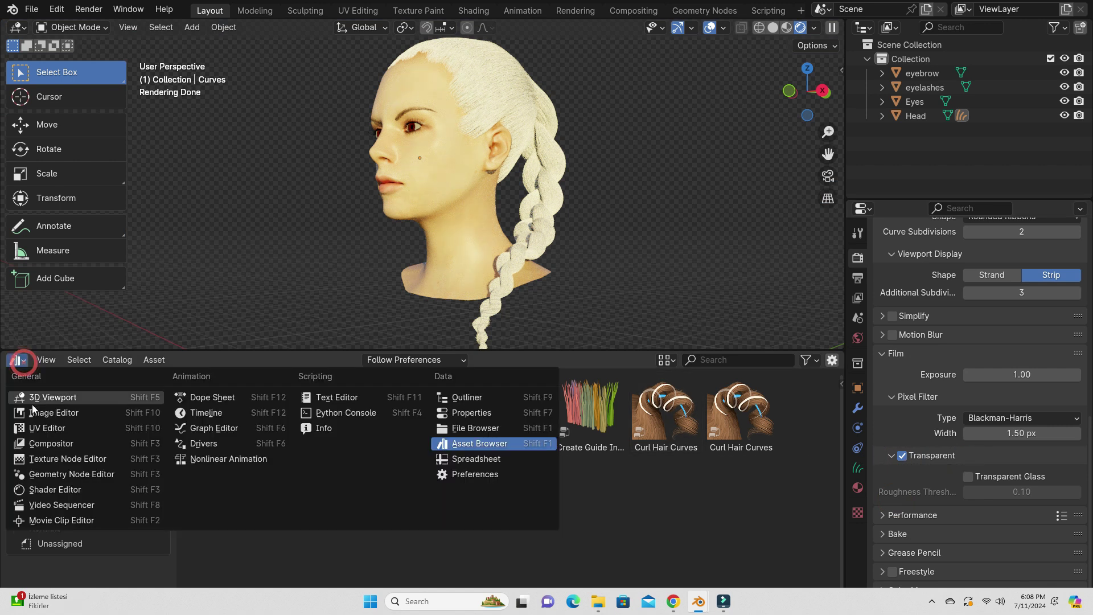
left_click(73, 490)
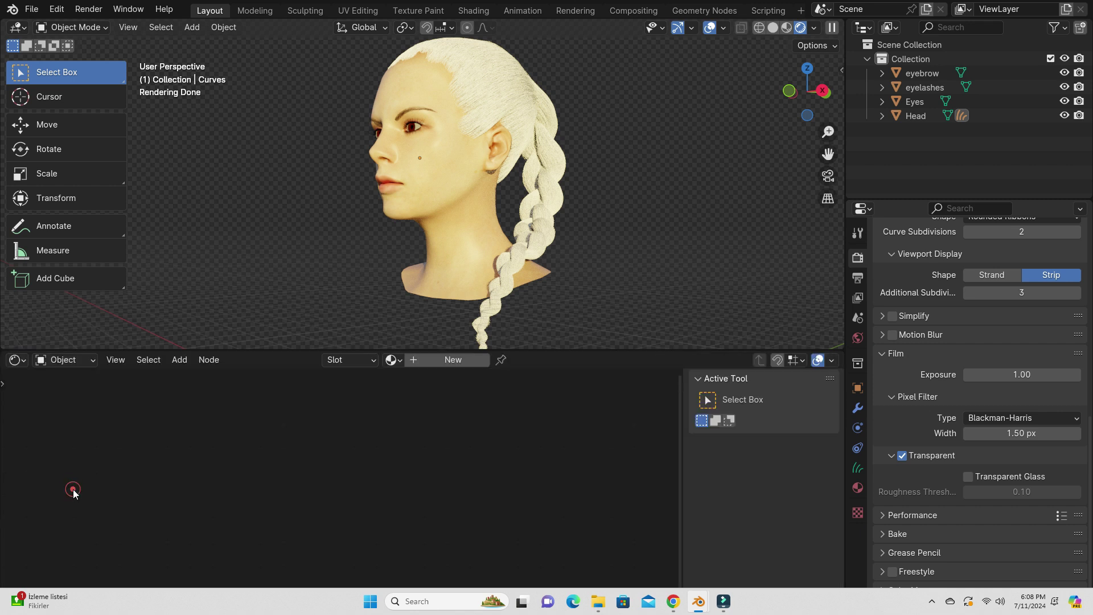
left_click(435, 361)
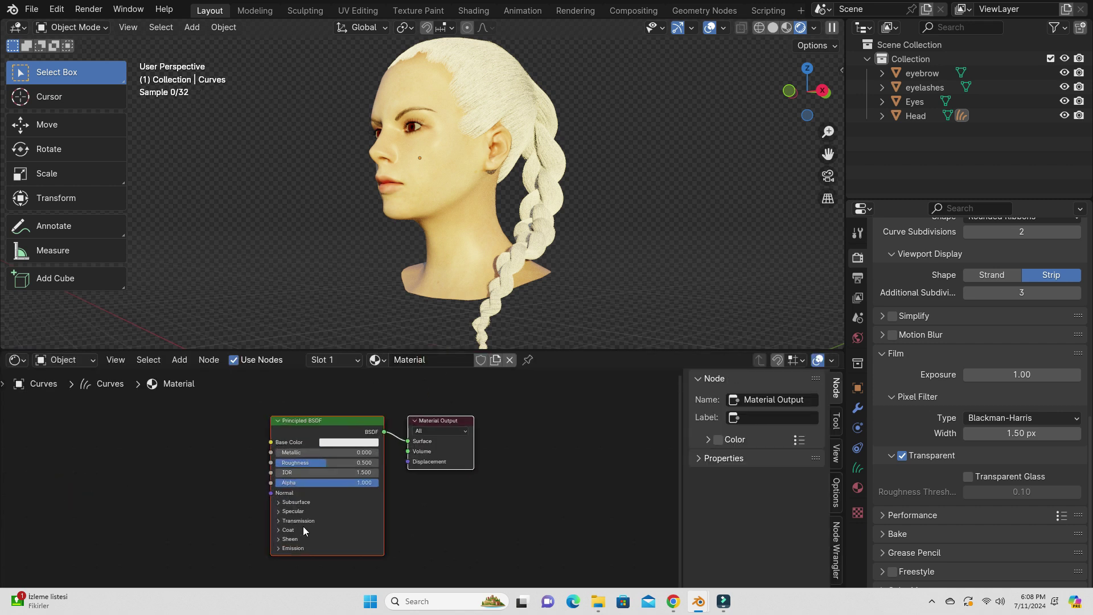
scroll(303, 527, "up", 1)
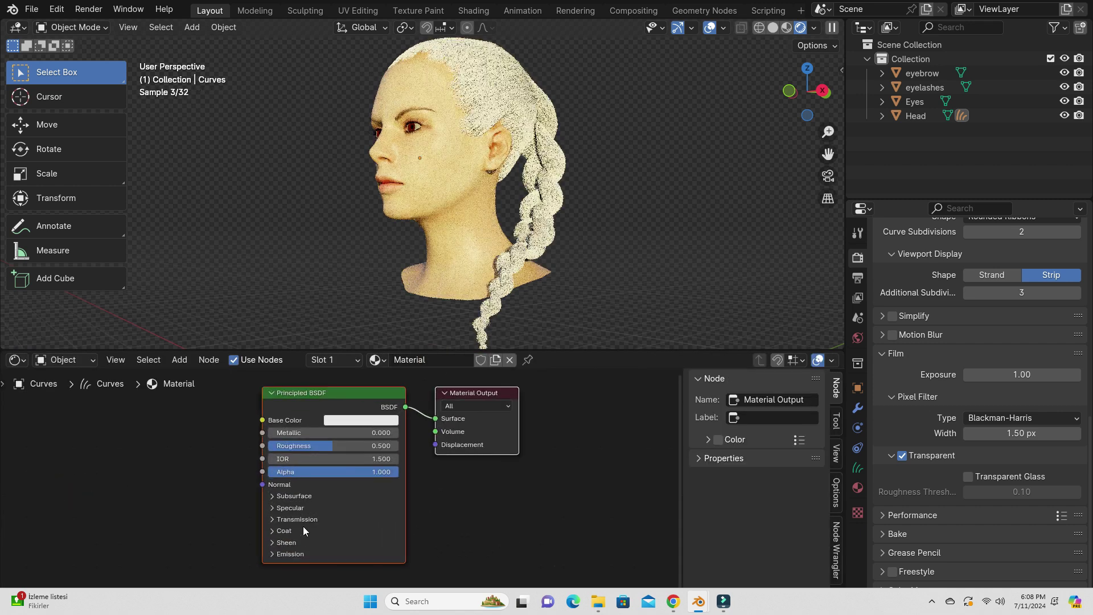
left_click(341, 394)
key("Delete")
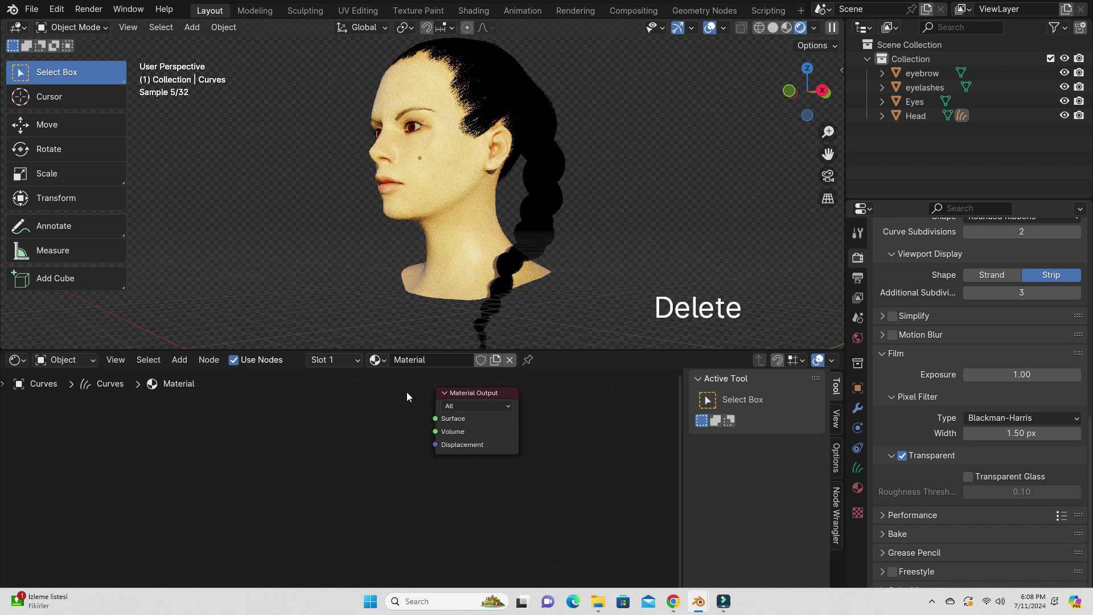
Add a Principled Hair BSDF node and connect it to the Material Output's Surface input.
middle_click_drag(406, 396, 419, 423)
key("shift+a")
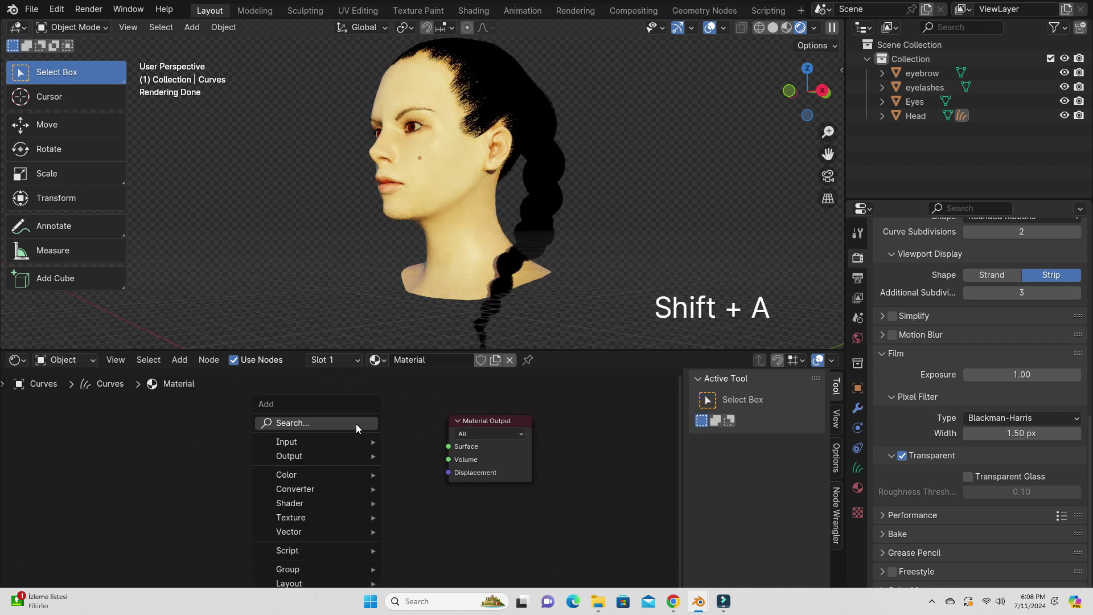
left_click(349, 419)
type("princi")
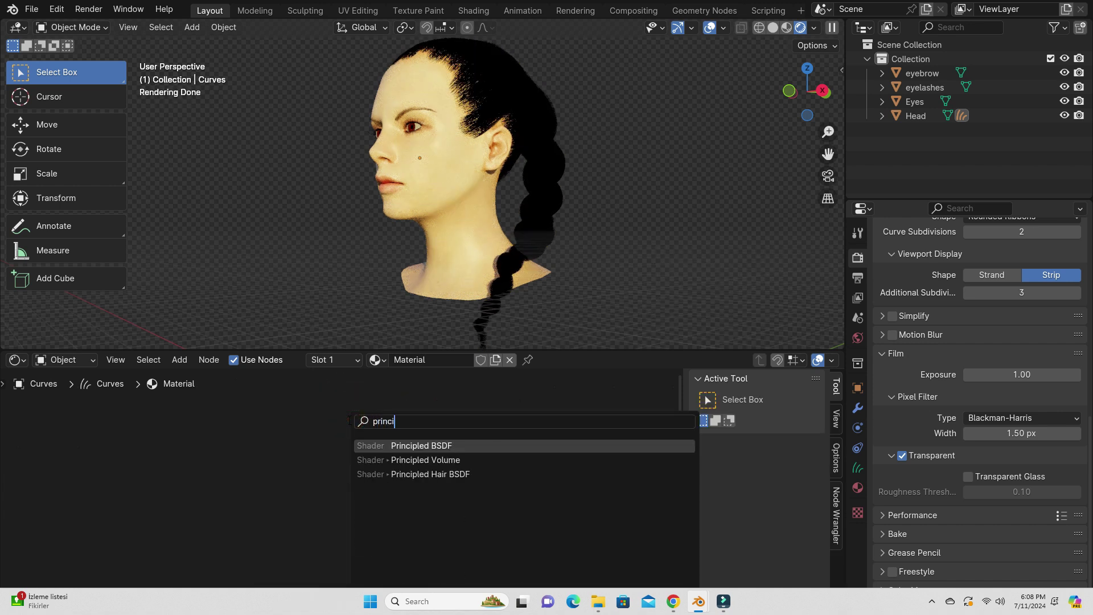
type("pled")
left_click(399, 473)
left_click(248, 420)
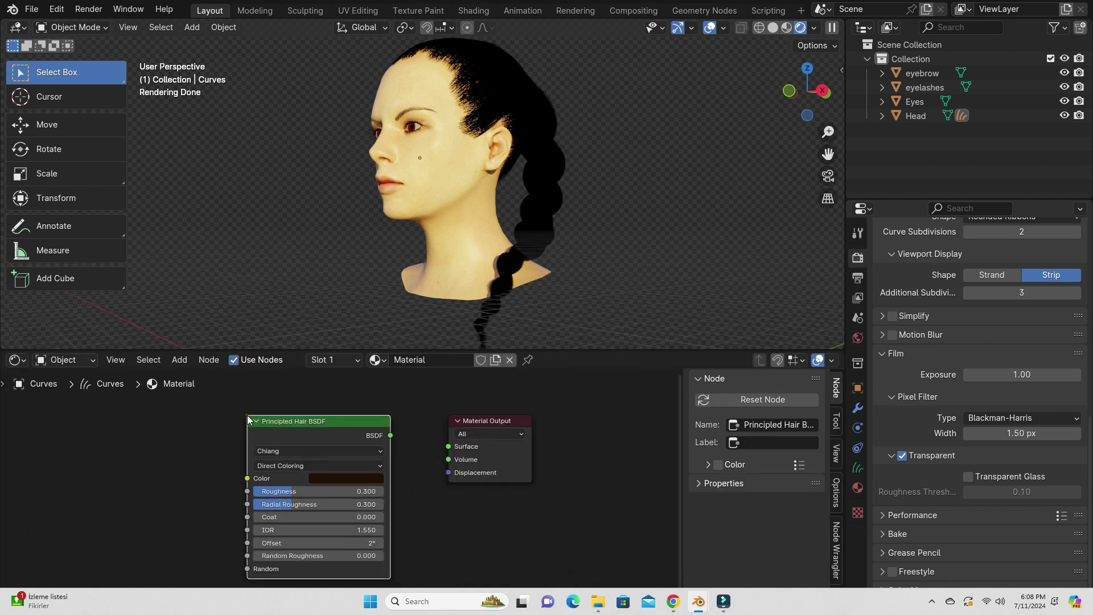
scroll(394, 450, "up", 1)
left_click_drag(380, 431, 454, 445)
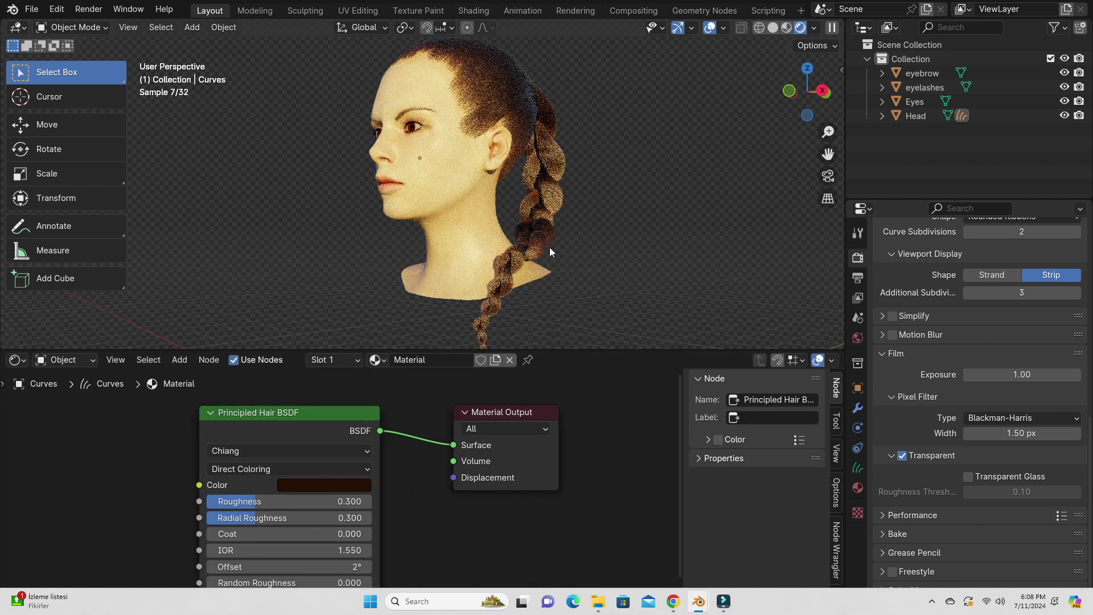
Try a blue direct color on the Principled Hair BSDF node.
left_click(356, 488)
left_click_drag(429, 365, 429, 263)
mouse_move(331, 368)
left_mouse_down()
mouse_move(351, 369)
mouse_move(401, 287)
left_mouse_up()
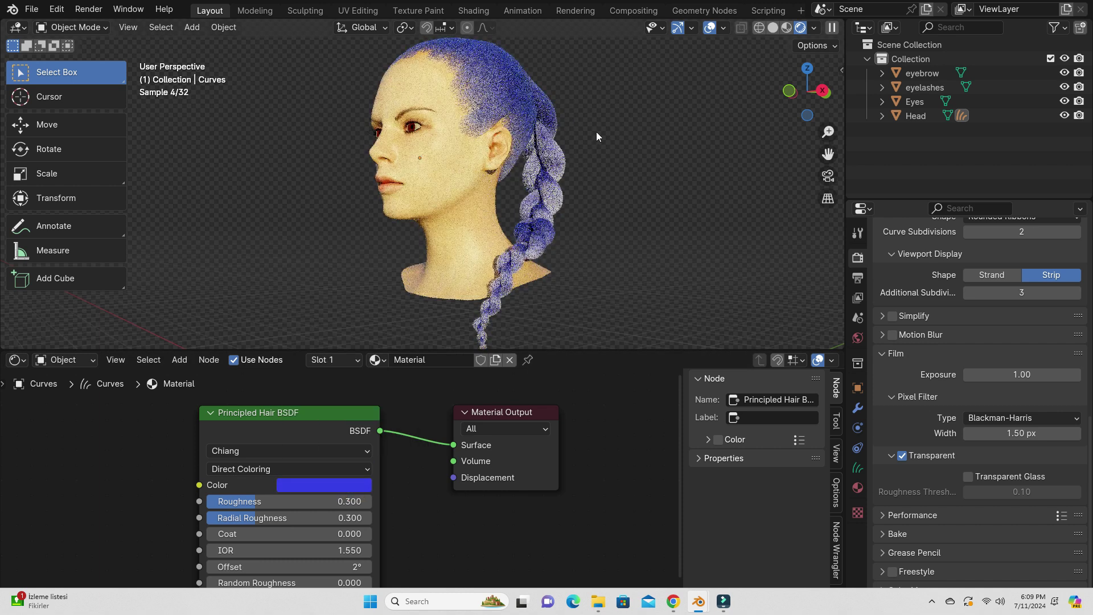
Switch the hair coloring to Melanin Concentration and set Roughness to 0.318 and Radial Roughness to 0.391.
left_click(351, 469)
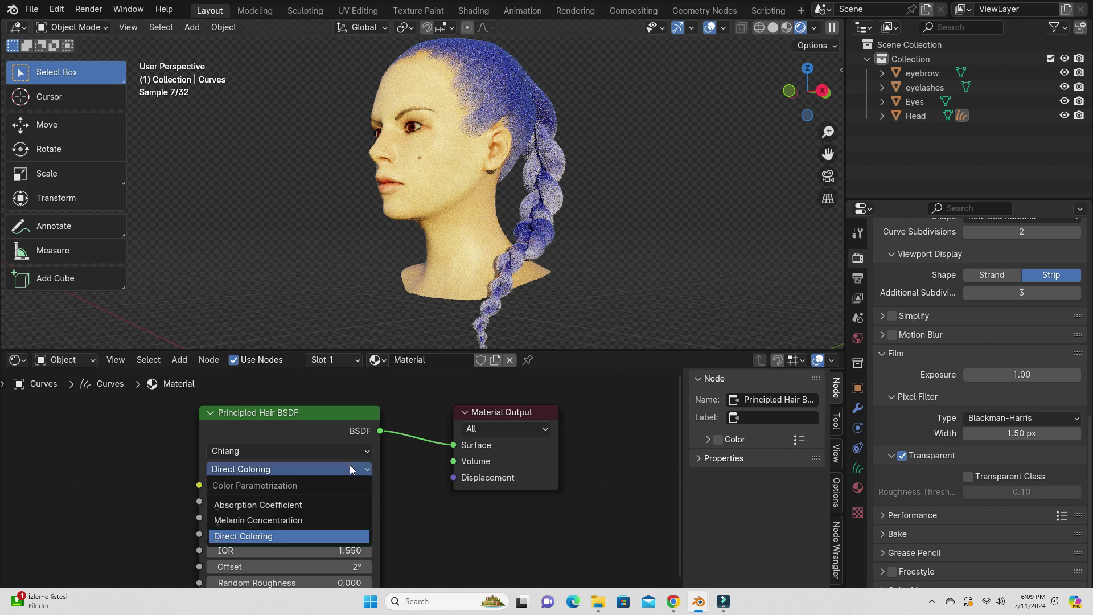
left_click(299, 520)
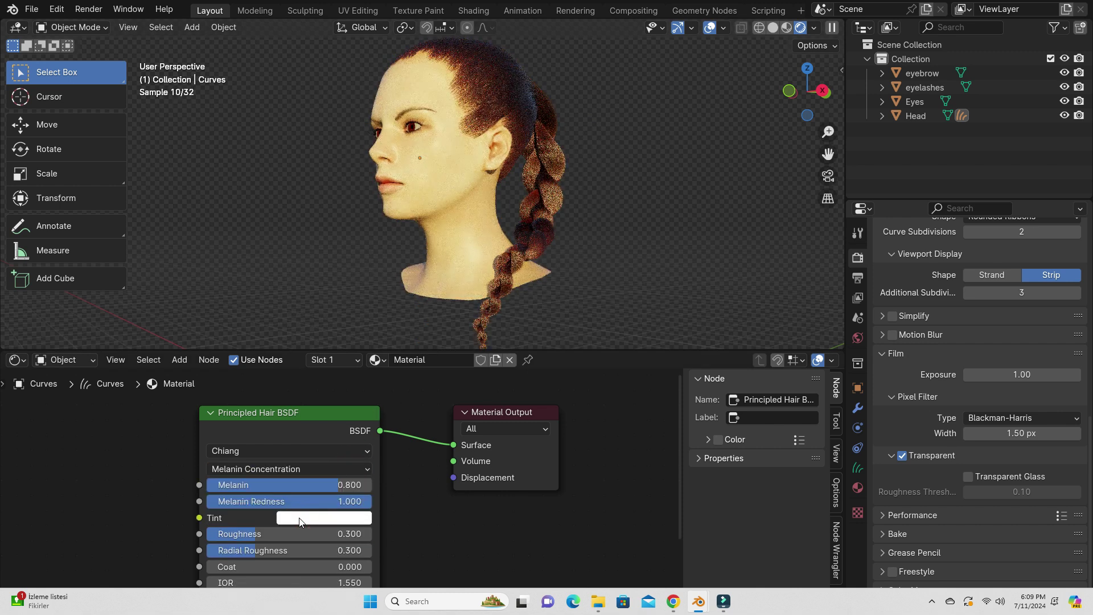
middle_click_drag(288, 525, 304, 495)
left_click_drag(251, 504, 286, 520)
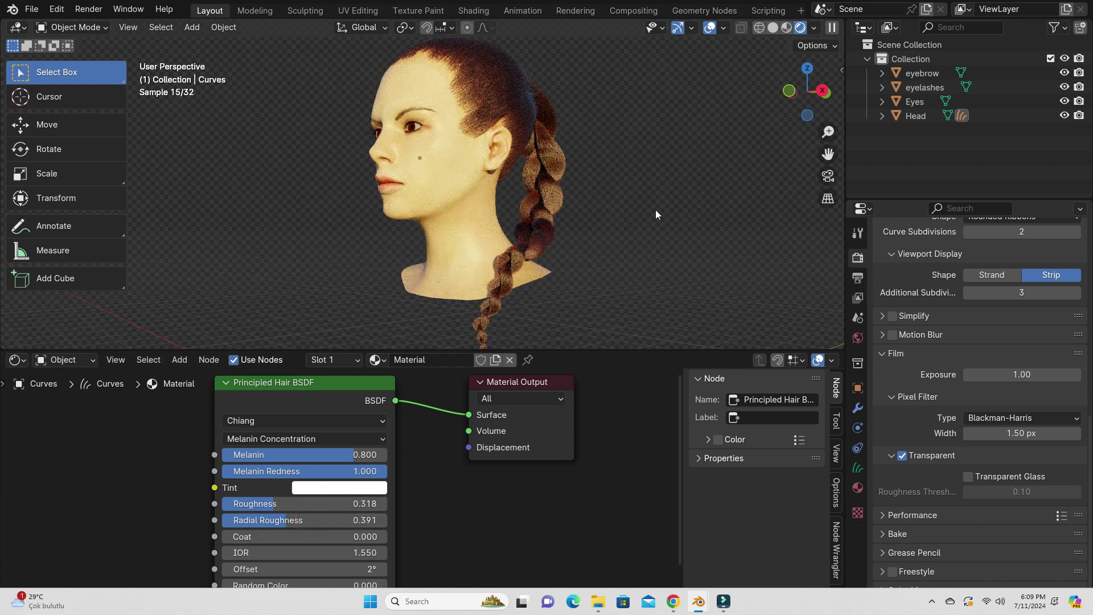
middle_click_drag(656, 215, 609, 246)
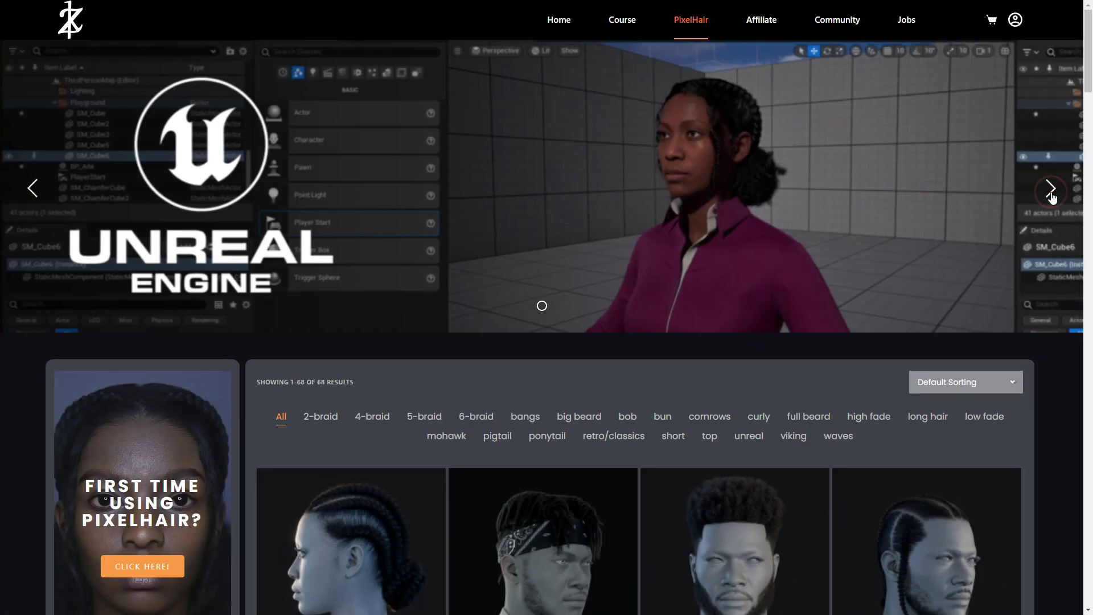
Switch to the PixelHair store page in the browser and look through the banner slides and hairstyle catalogue.
left_click(1051, 191)
scroll(958, 233, "down", 15)
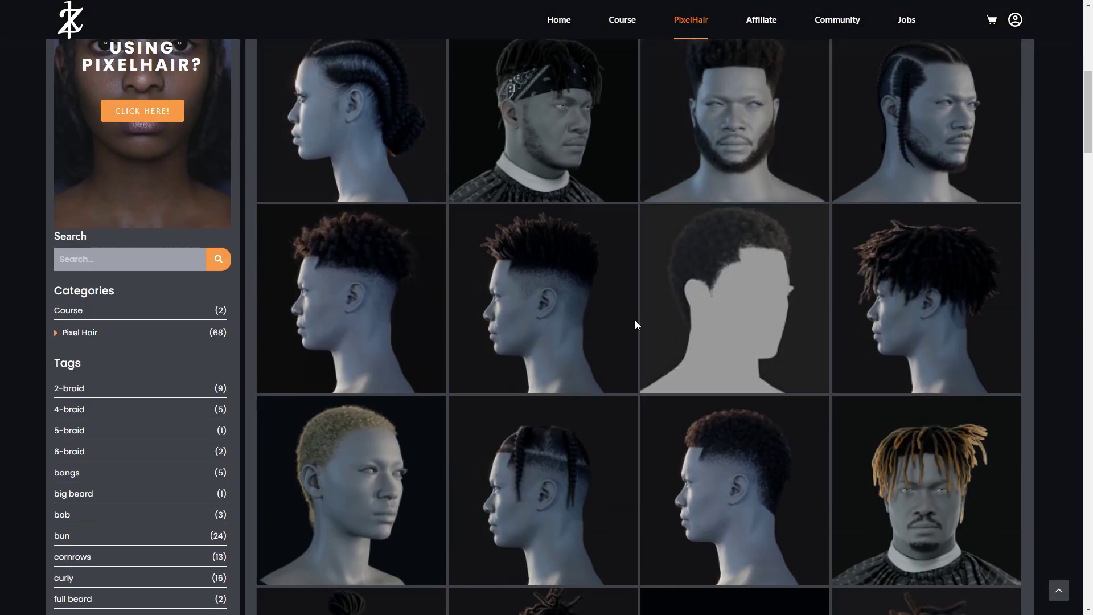
scroll(529, 388, "down", 15)
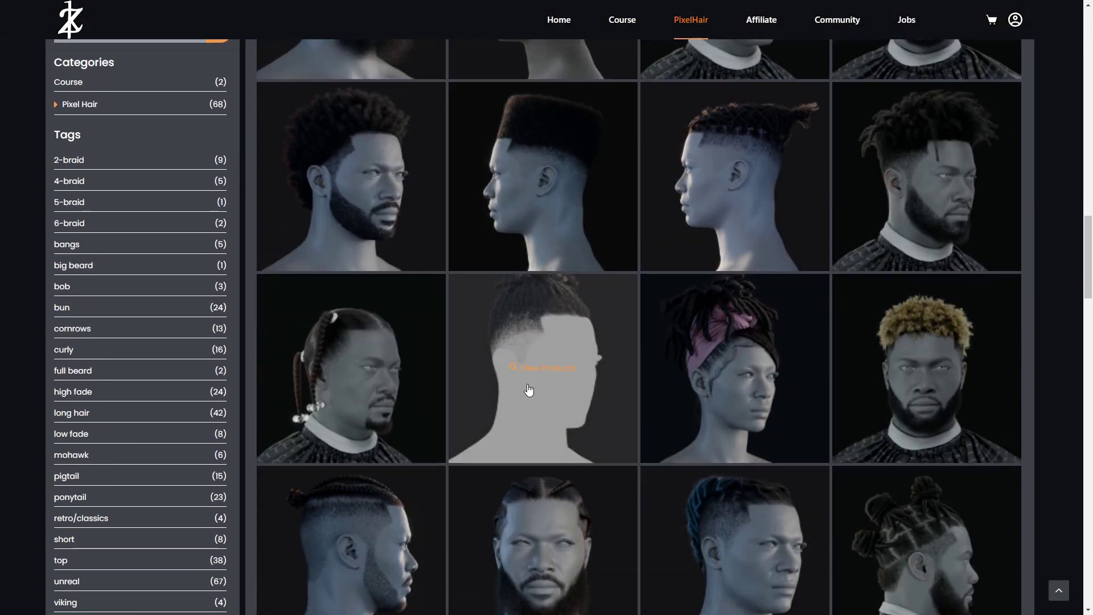
scroll(528, 389, "down", 15)
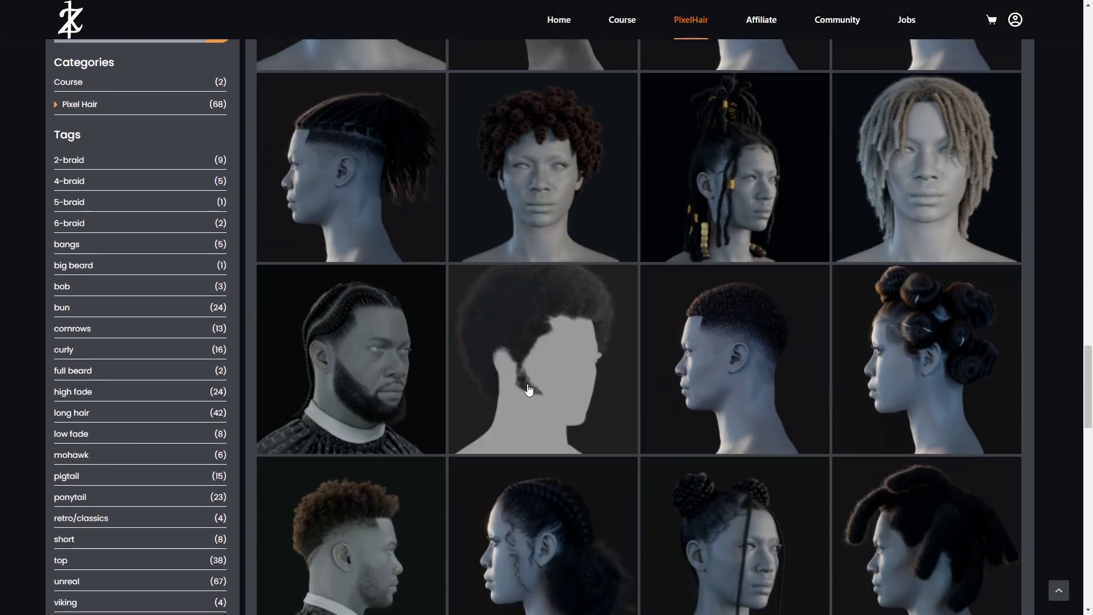
scroll(529, 389, "down", 10)
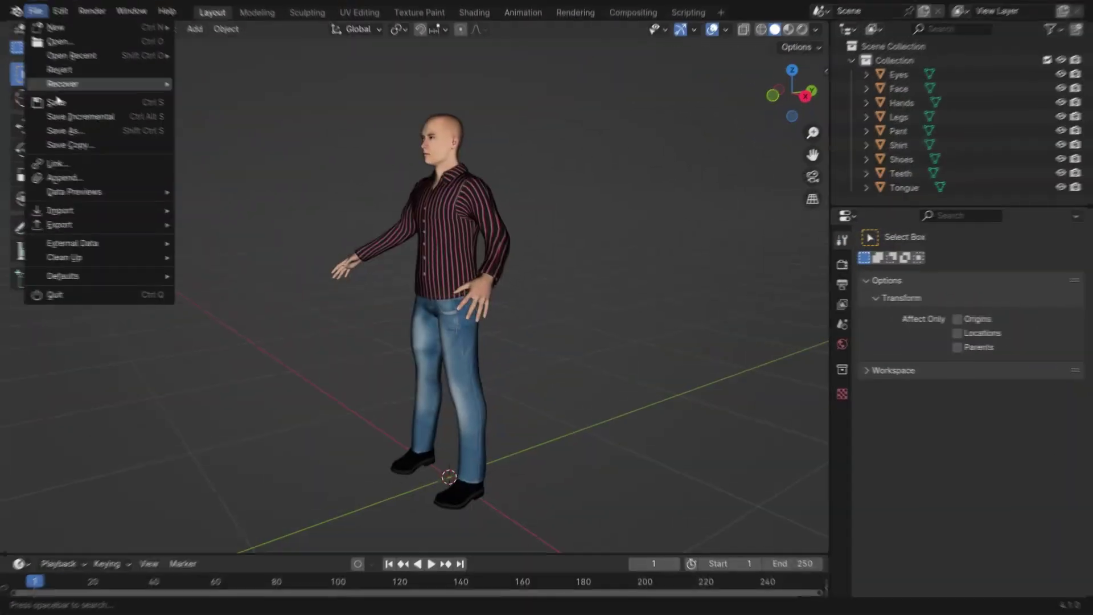
Switch to Blender and append the fade 001.005 hair object from the Downloads folder to the male character scene.
left_click(60, 178)
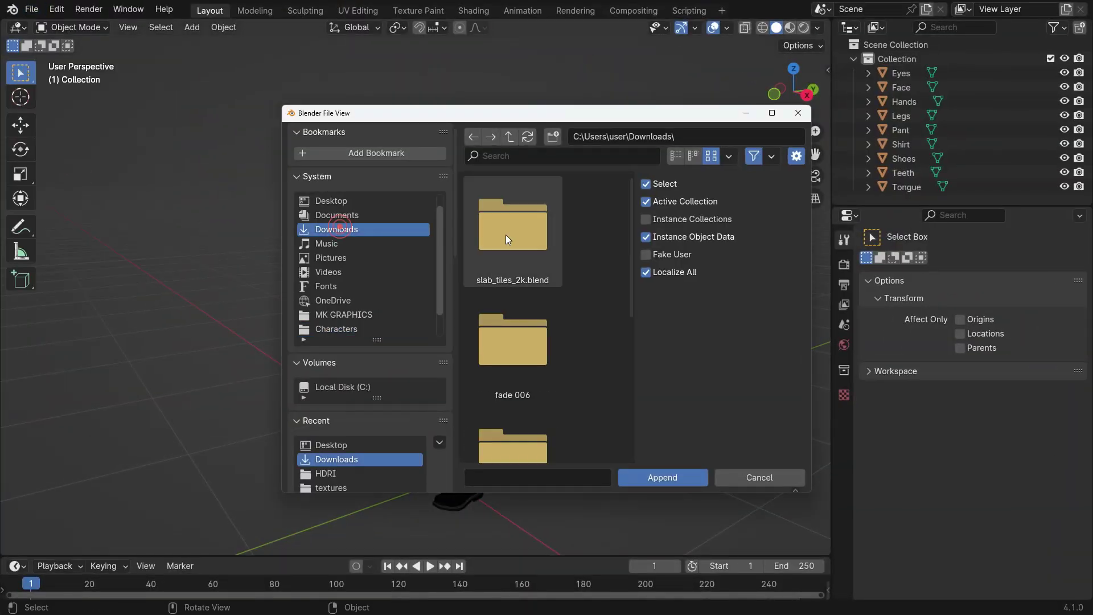
double_click(513, 293)
double_click(520, 236)
scroll(532, 328, "down", 6)
double_click(524, 339)
left_click(524, 250)
left_click(693, 476)
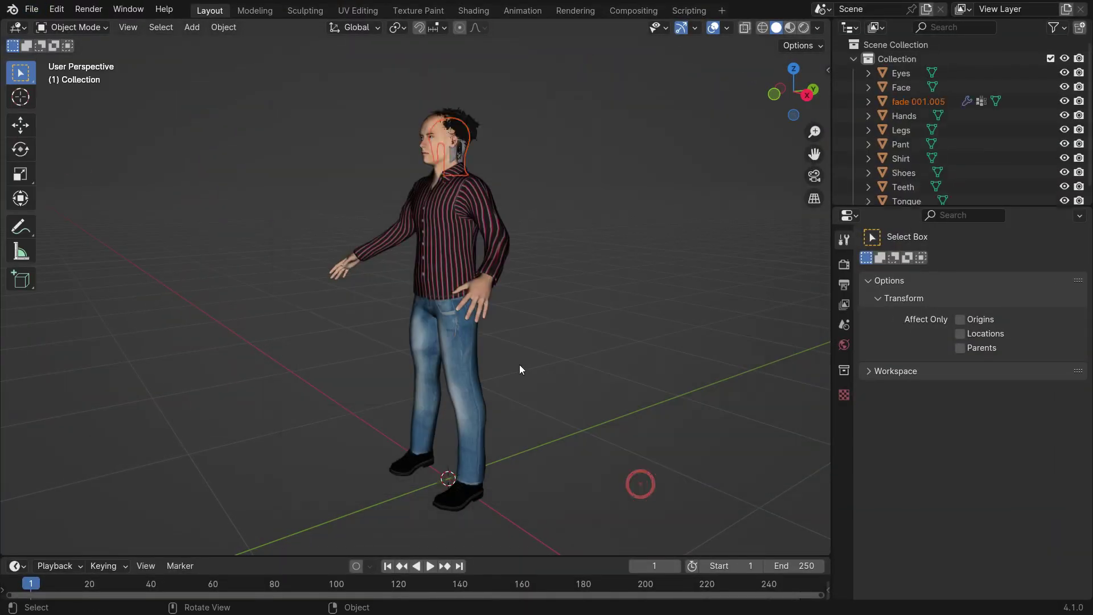
In the right side view, move the hair about -0.049 m in Y and 0.086 m in Z to raise it on the head.
middle_click_drag(539, 359, 459, 215)
scroll(459, 214, "up", 3)
key("KP_3")
scroll(470, 255, "up", 3)
middle_click_drag(470, 255, 505, 363, "shift")
key("g")
left_click(479, 252)
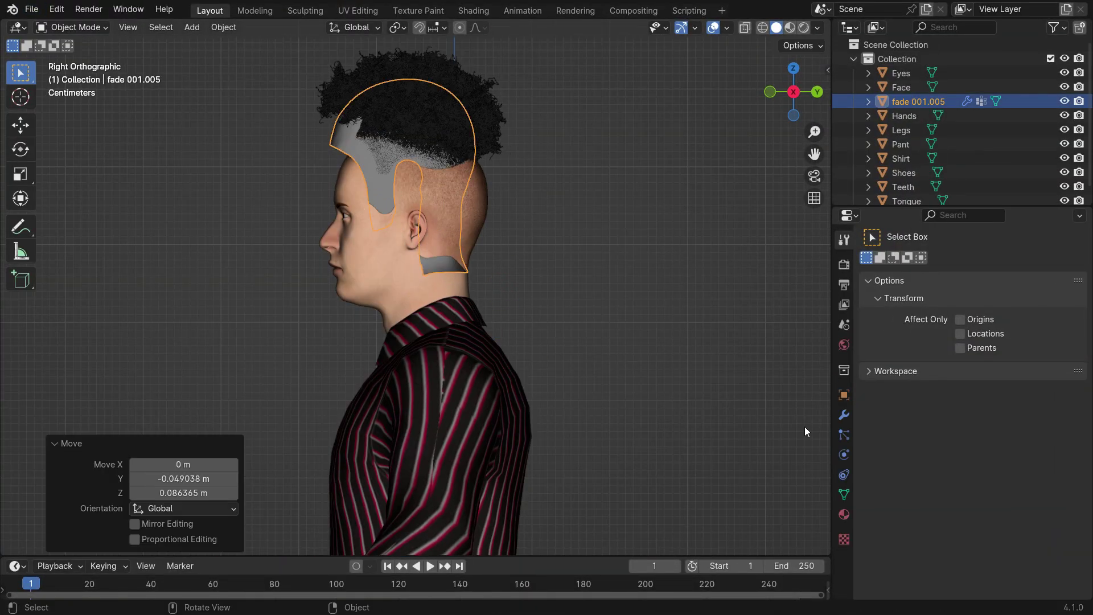
Turn off the viewport display of the hair cap's Shrinkwrap and particle system modifiers.
left_click(843, 415)
left_click_drag(1015, 382, 1013, 309)
left_click(1013, 438)
Scale up the hair cap and move it to cover the character's head in the side view.
left_click(449, 148)
key("s")
right_click(459, 154)
right_click(458, 154)
mouse_move(464, 210)
left_click(520, 224)
key("s")
left_click(554, 286)
key("g")
left_click(538, 327)
Turn the hair cap's modifier display back on and set the Shrinkwrap target to the character's head.
left_click(1017, 291)
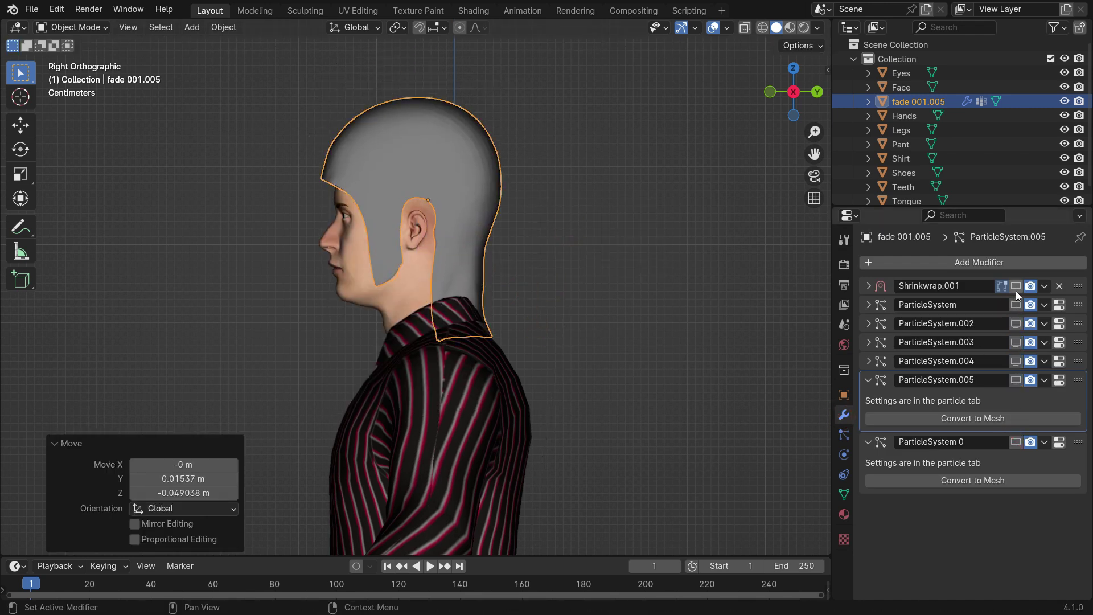
left_click_drag(1019, 309, 1016, 381)
left_click(868, 285)
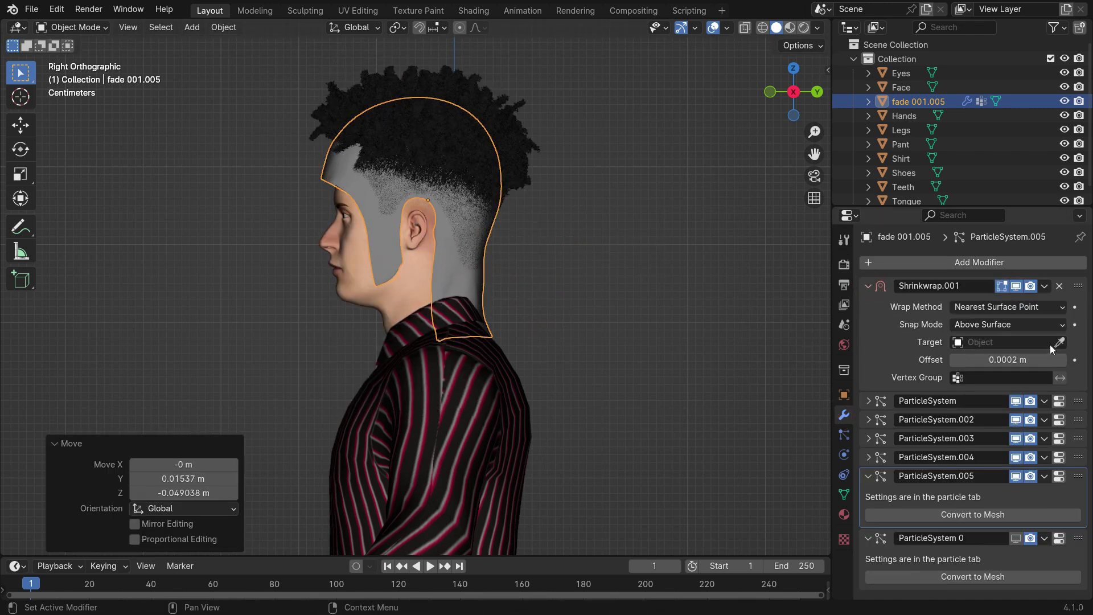
left_click(415, 290)
Open the hair cap's particle system settings.
middle_click_drag(410, 219, 399, 265)
left_click(845, 434)
left_click(955, 454)
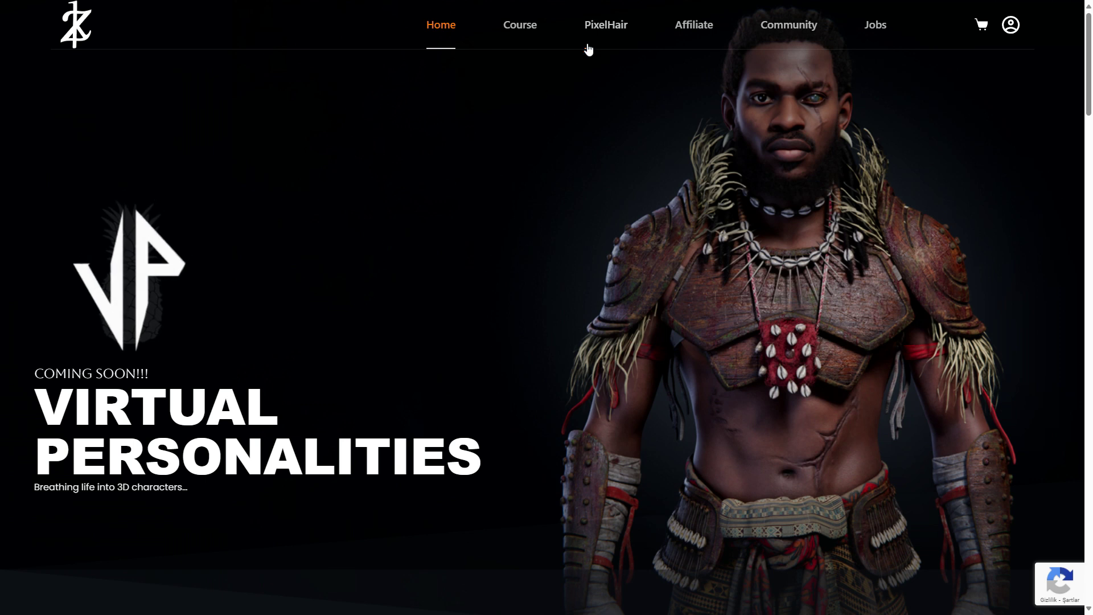
Switch to the hair store's website, browse the PixelHair catalogue and open the Fade 014 product page.
left_click(604, 35)
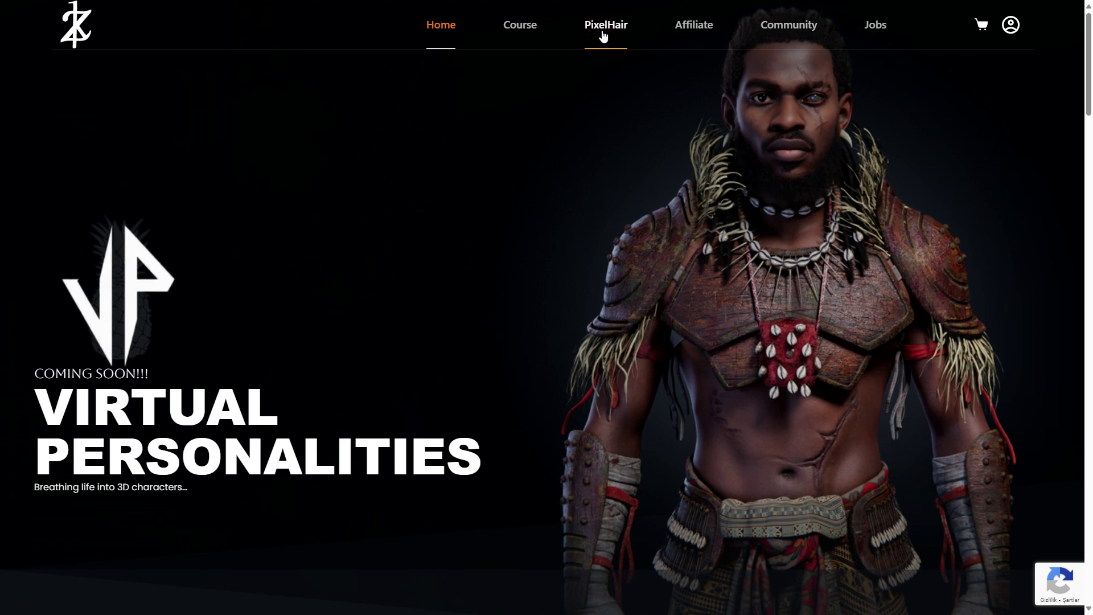
scroll(561, 108, "down", 12)
scroll(420, 382, "down", 2)
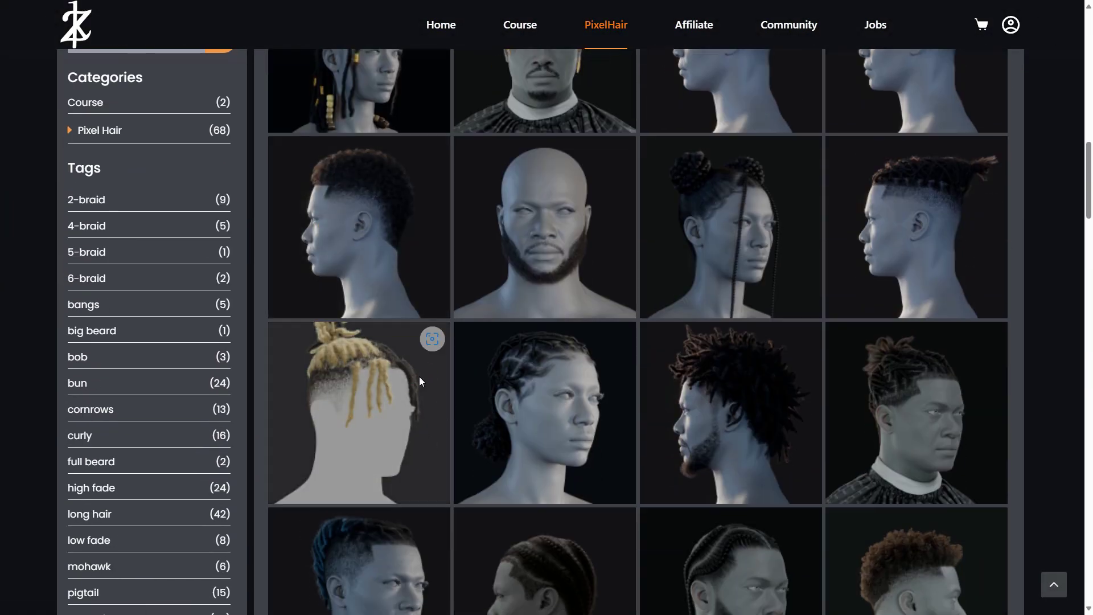
left_click(420, 378)
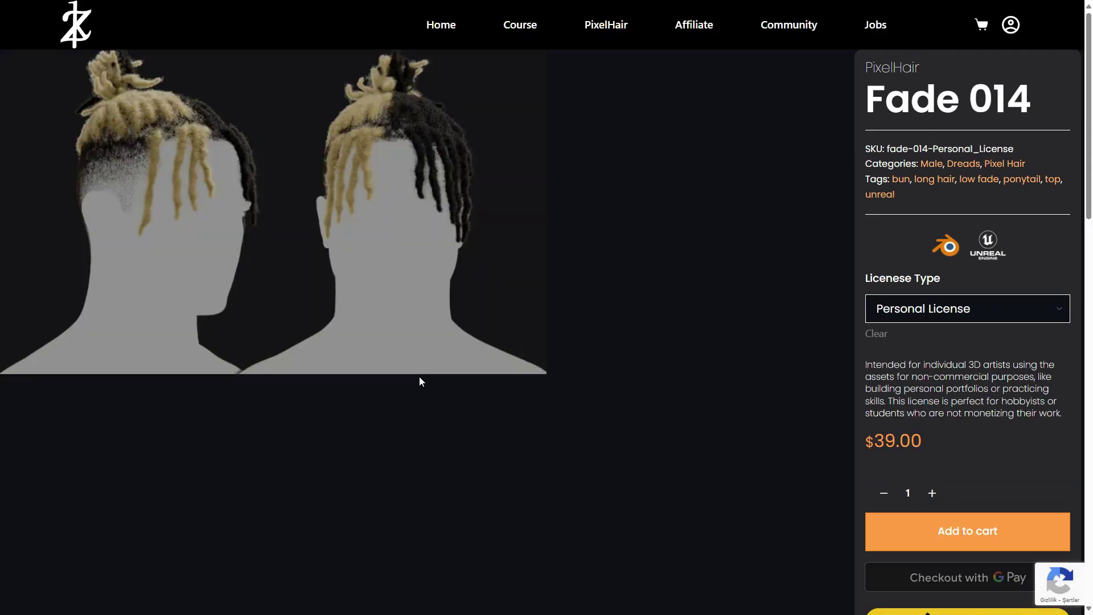
Compare Fade 014's license types, including Freelance and Indie Commercial, AI Training and AI Commercial, and return to Personal License.
left_click(968, 308)
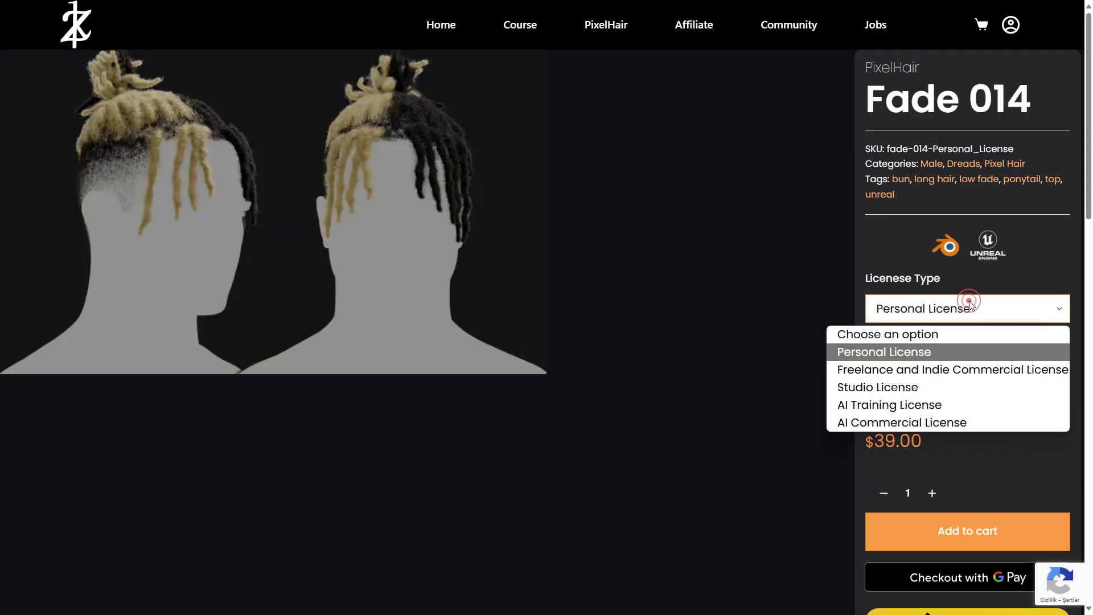
left_click(884, 364)
left_click(957, 328)
left_click(930, 404)
left_click(973, 320)
left_click(954, 422)
left_click(957, 318)
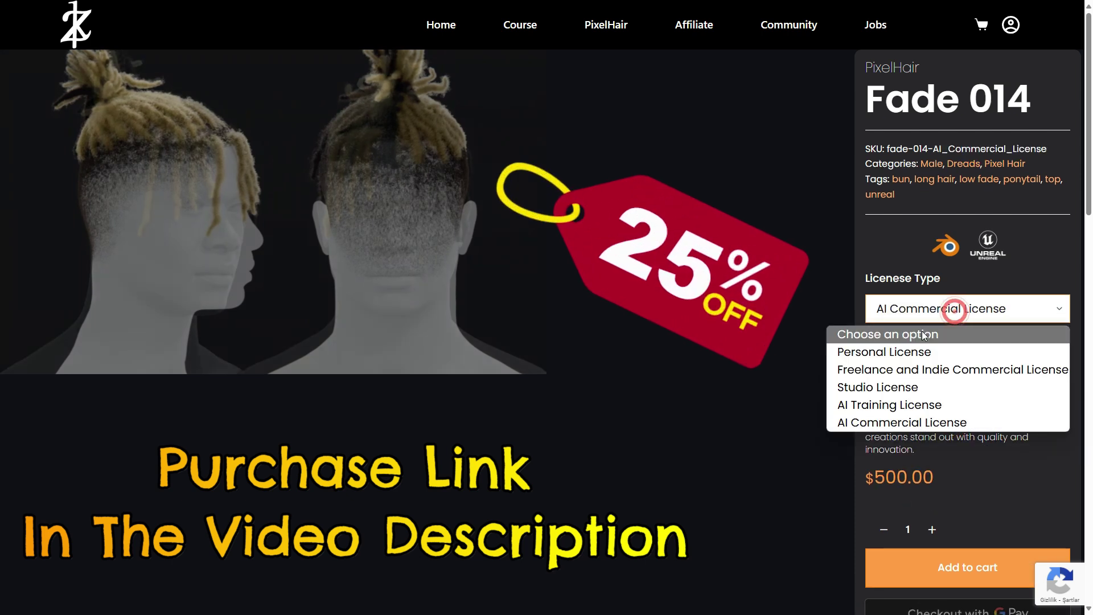
left_click(921, 334)
left_click(932, 301)
left_click(909, 353)
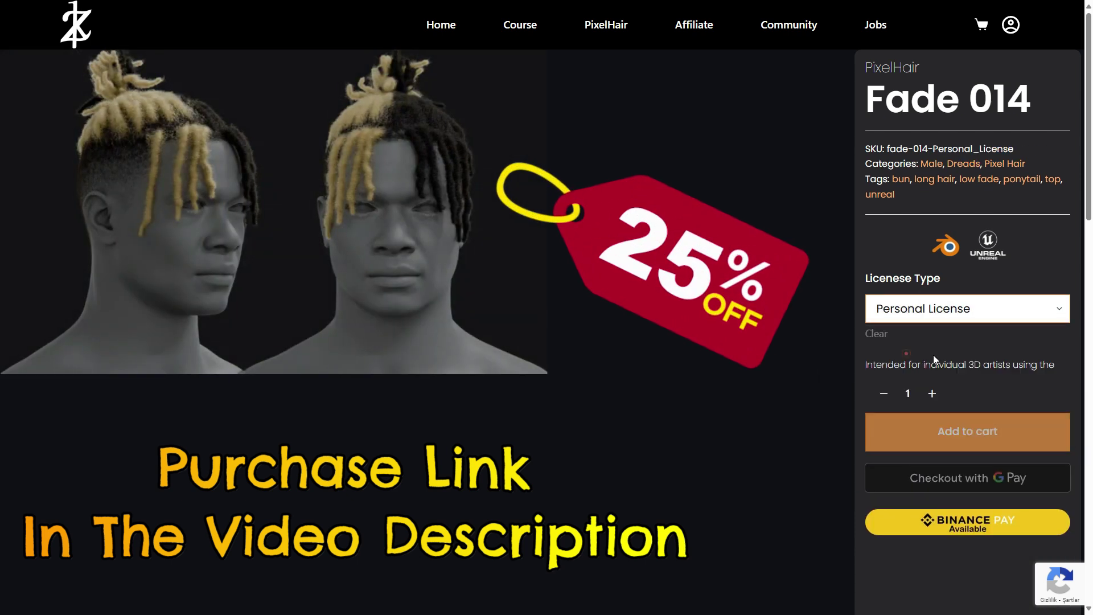
Search the PixelHair catalogue for "bantu knots".
scroll(467, 291, "down", 8)
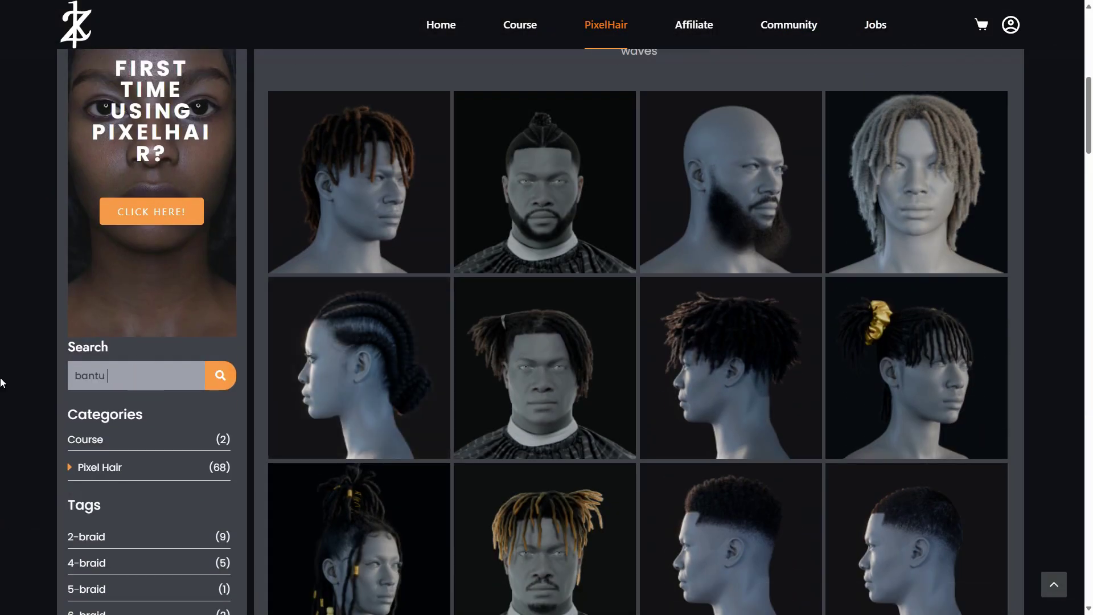
type("bantu knots")
key("Return")
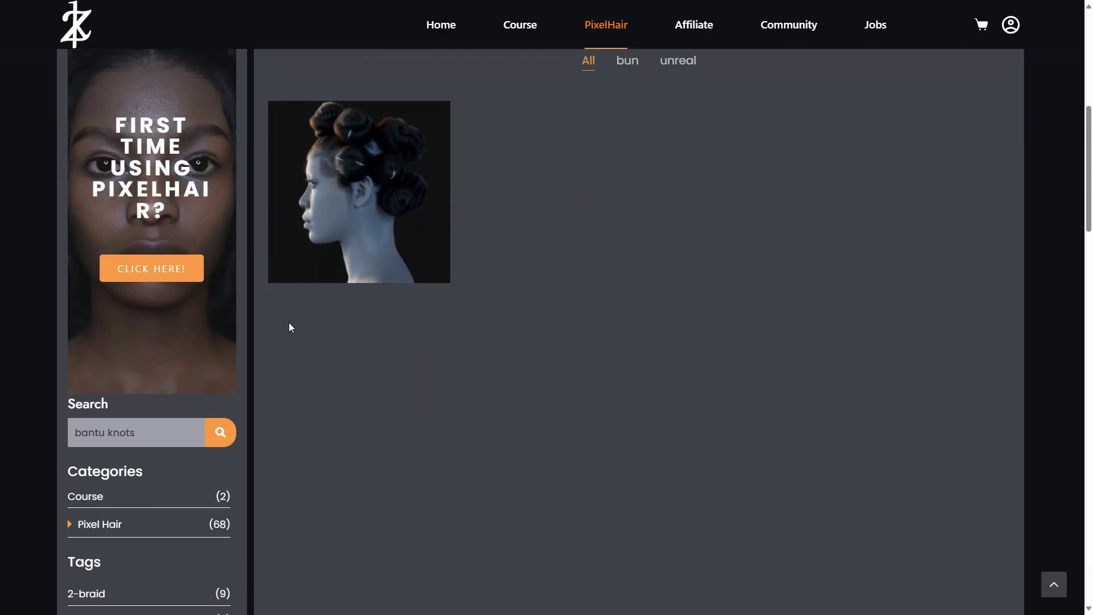
Open the Bantu Knots 001 product page, add the hairstyle to the cart and open the cart.
left_click(369, 211)
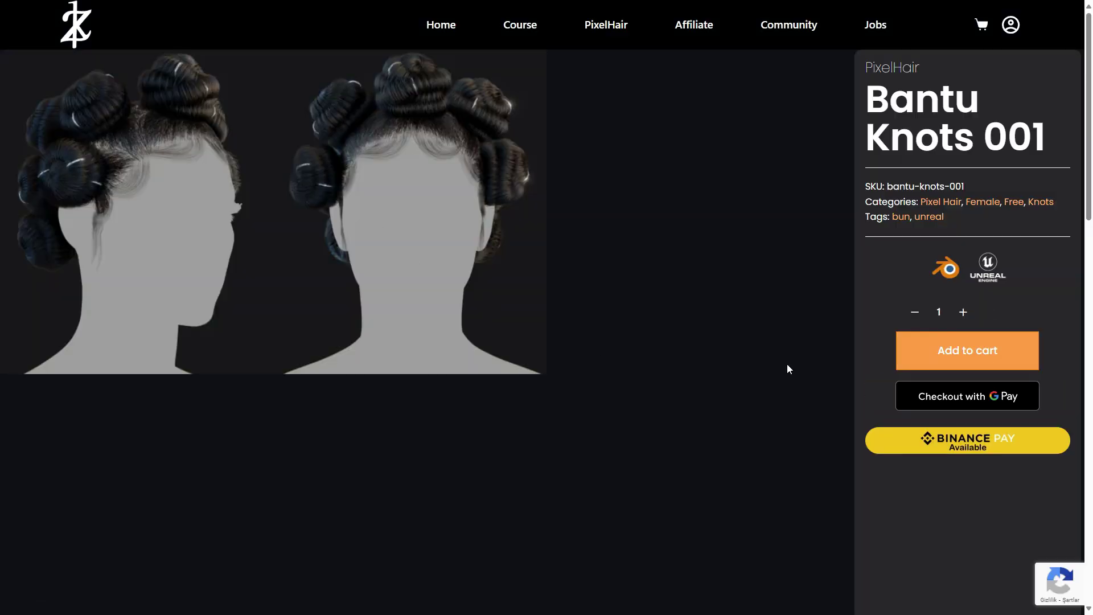
left_click(942, 351)
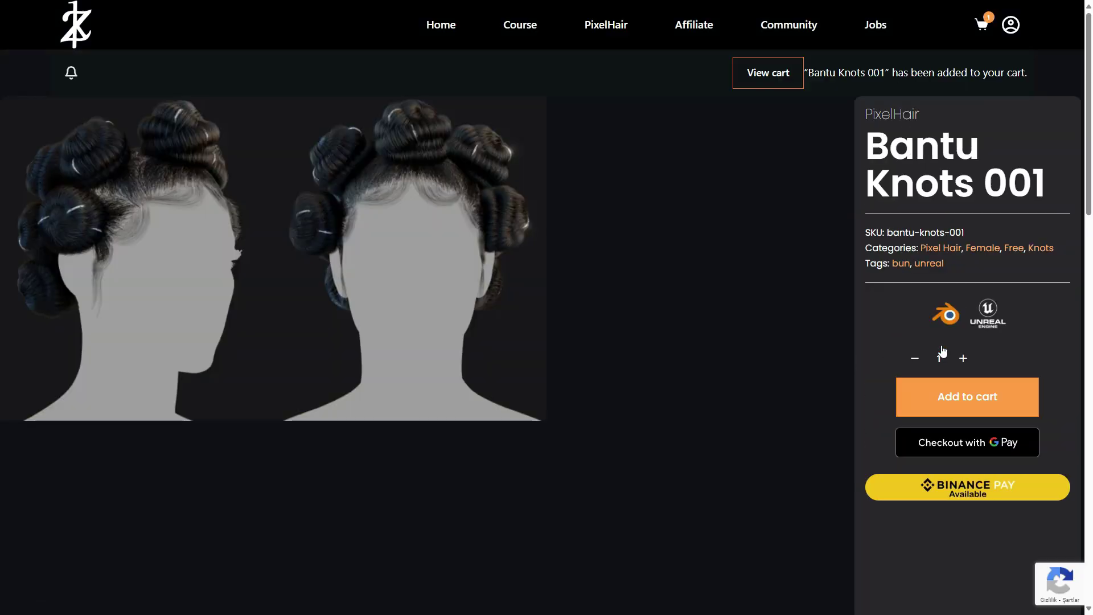
left_click(982, 24)
left_click(943, 169)
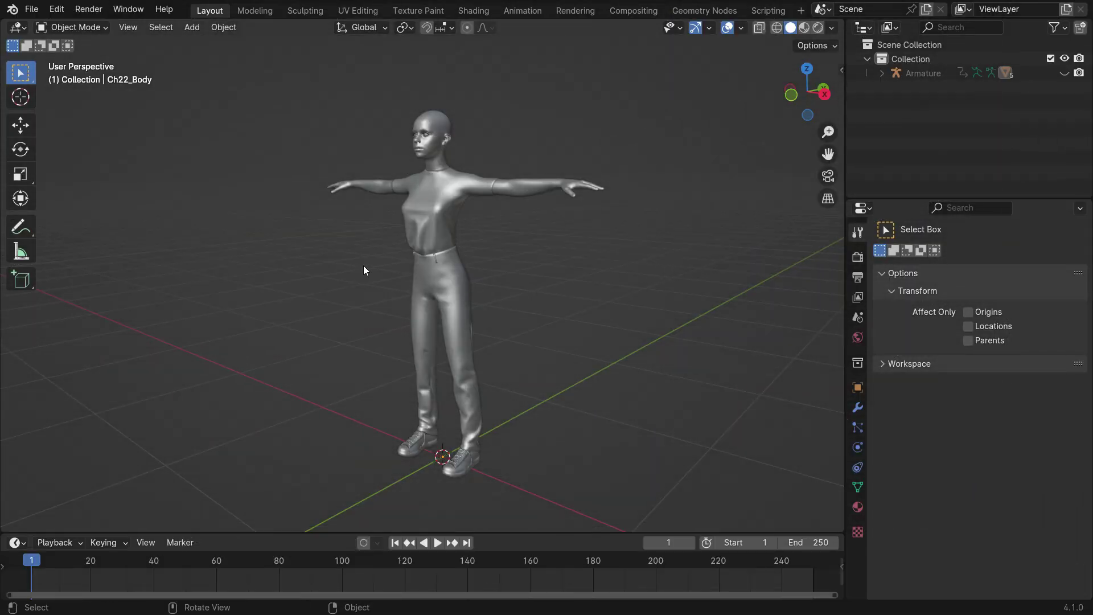
Switch to Blender, start appending and open Bantu Knots .blend from the Bantu-Knots--nfdygl folder in Downloads.
left_click(30, 9)
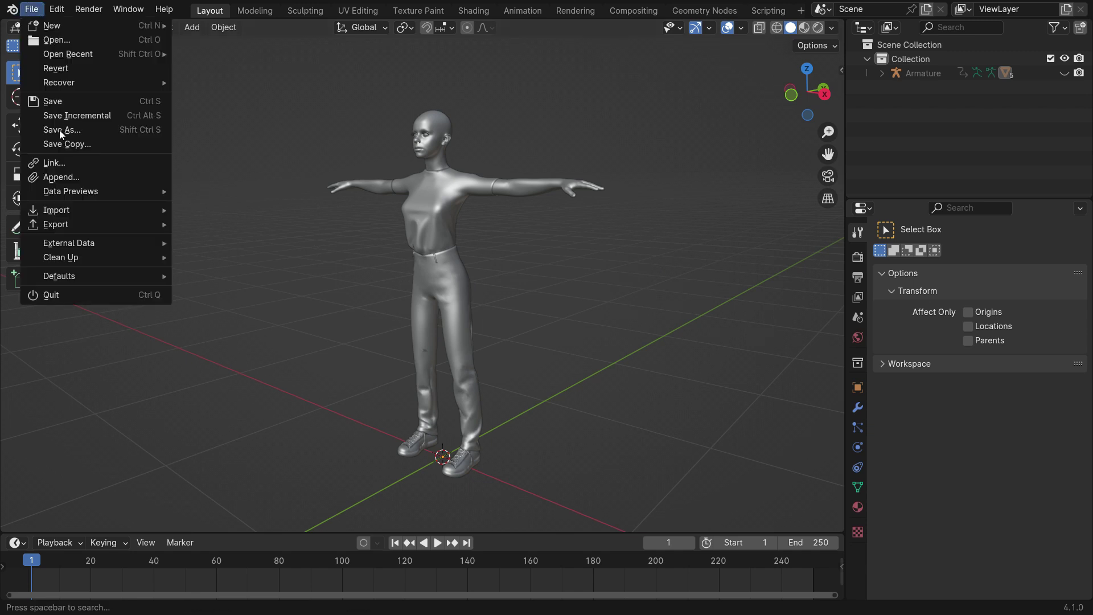
left_click(61, 177)
left_click(342, 243)
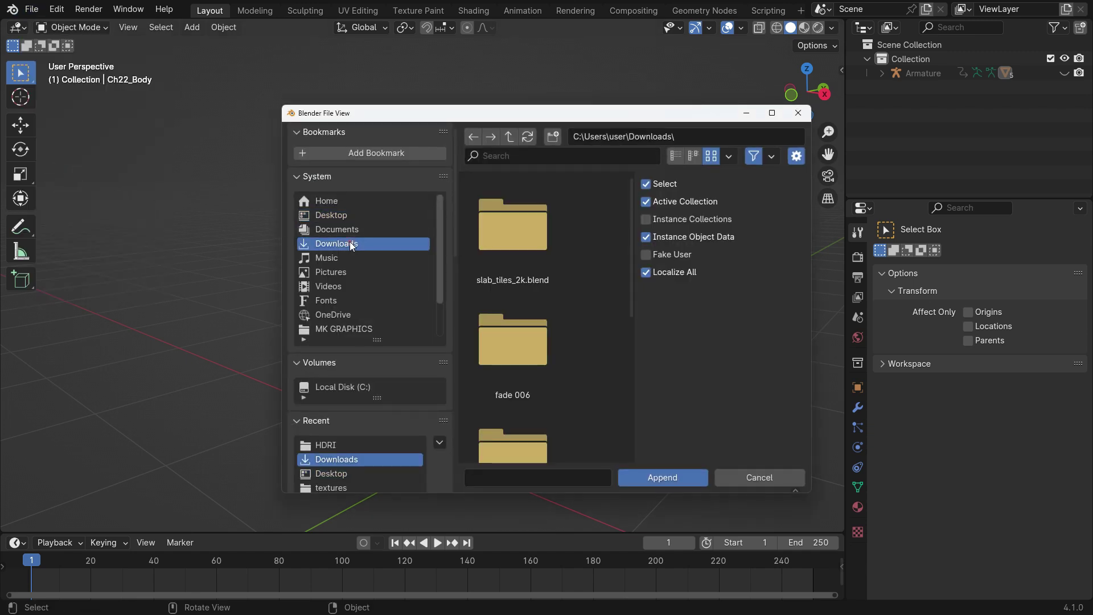
scroll(527, 287, "down", 3)
left_click(527, 261)
double_click(528, 256)
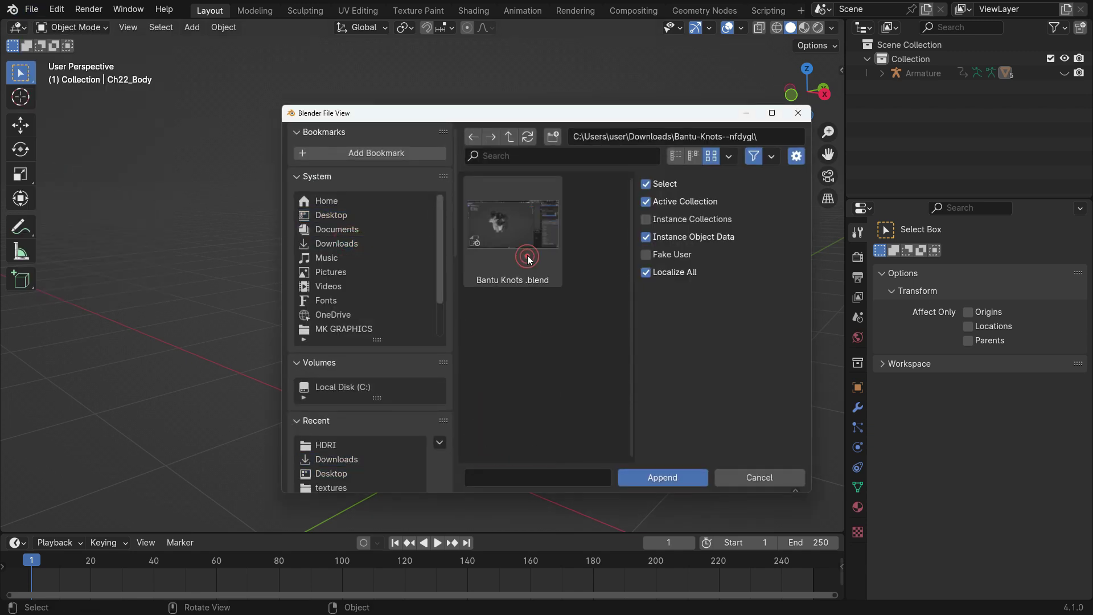
double_click(525, 236)
Append the scalp.003 object from the file's Object data.
scroll(539, 281, "down", 4)
scroll(535, 342, "down", 2)
double_click(524, 399)
left_click(523, 241)
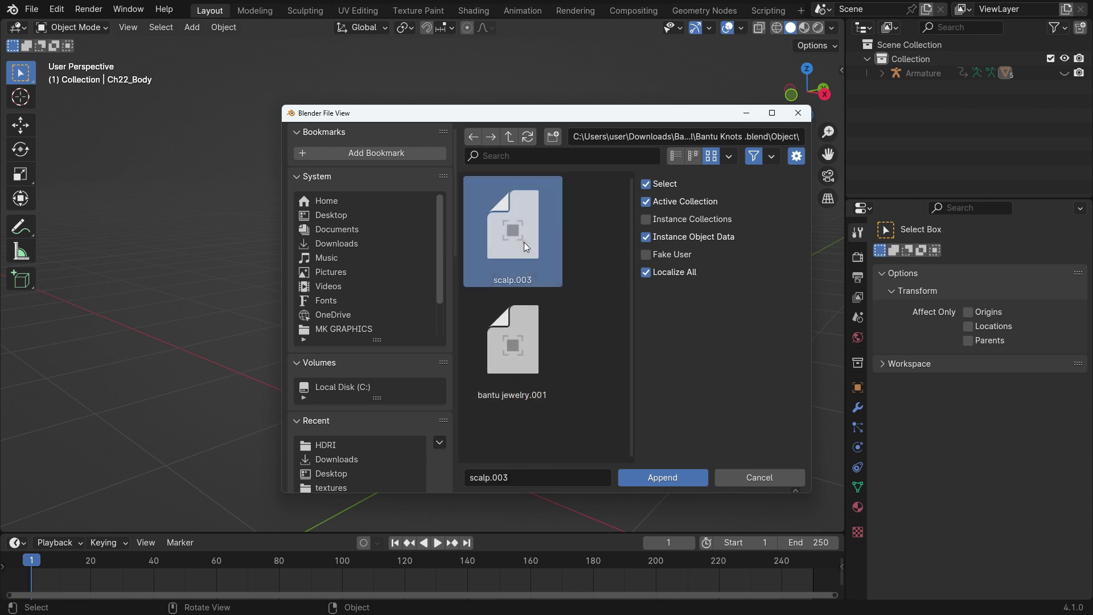
left_click(660, 478)
Select the appended scalp and move it up onto the character's head in the right orthographic view.
scroll(438, 174, "up", 6)
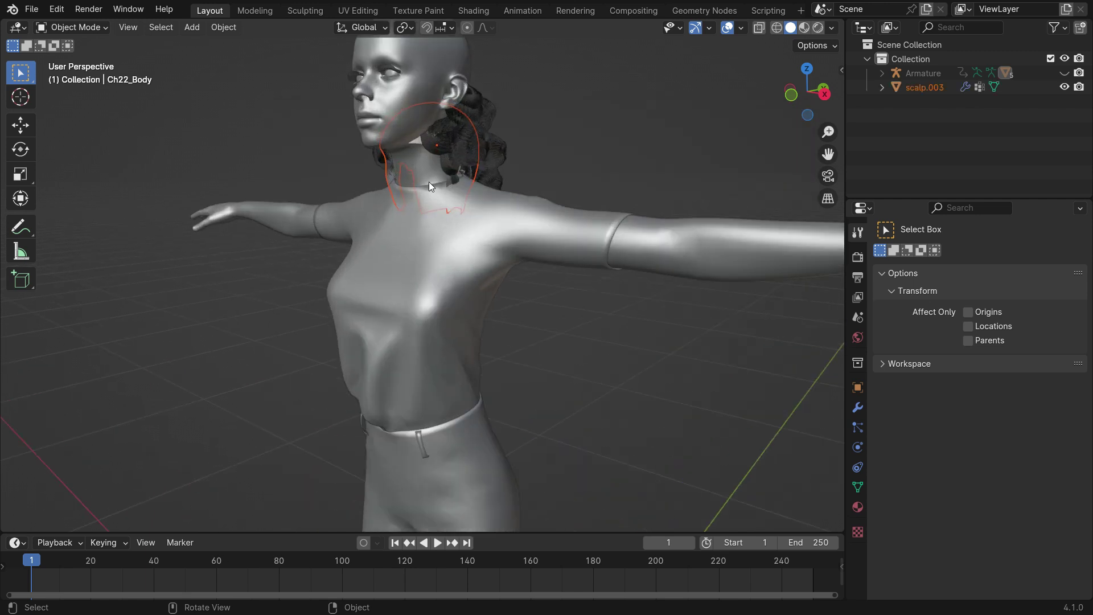
middle_click_drag(430, 181, 371, 192)
left_click(401, 175)
left_click(409, 170)
key("KP_3")
scroll(422, 55, "up", 3)
key("g")
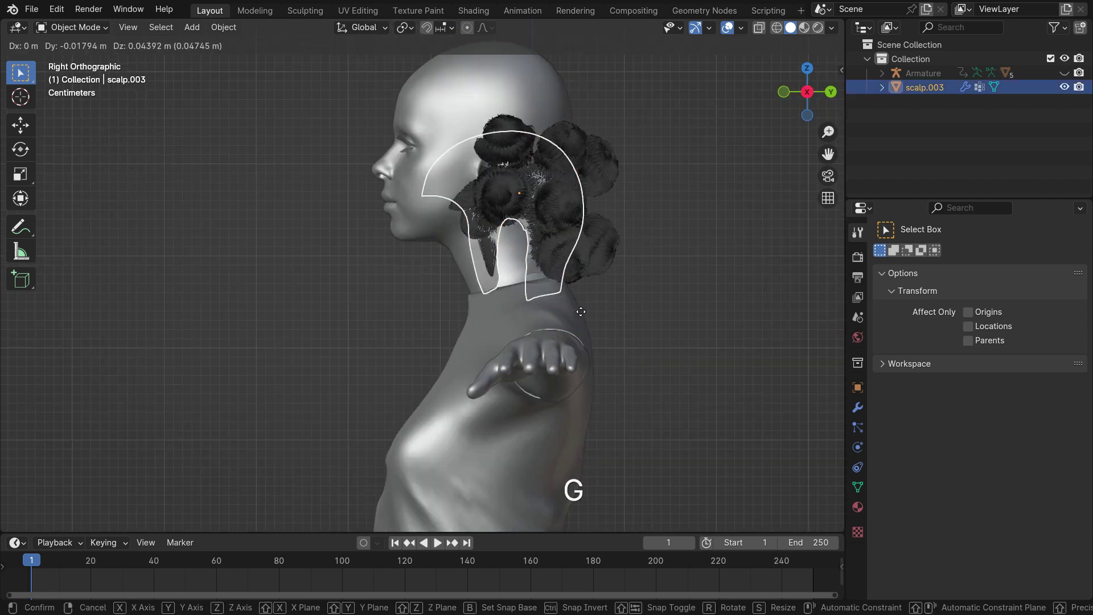
left_click(575, 255)
Hide the scalp's particle system modifiers in the viewport, and scale and reposition the cap to enclose the head.
left_click(858, 408)
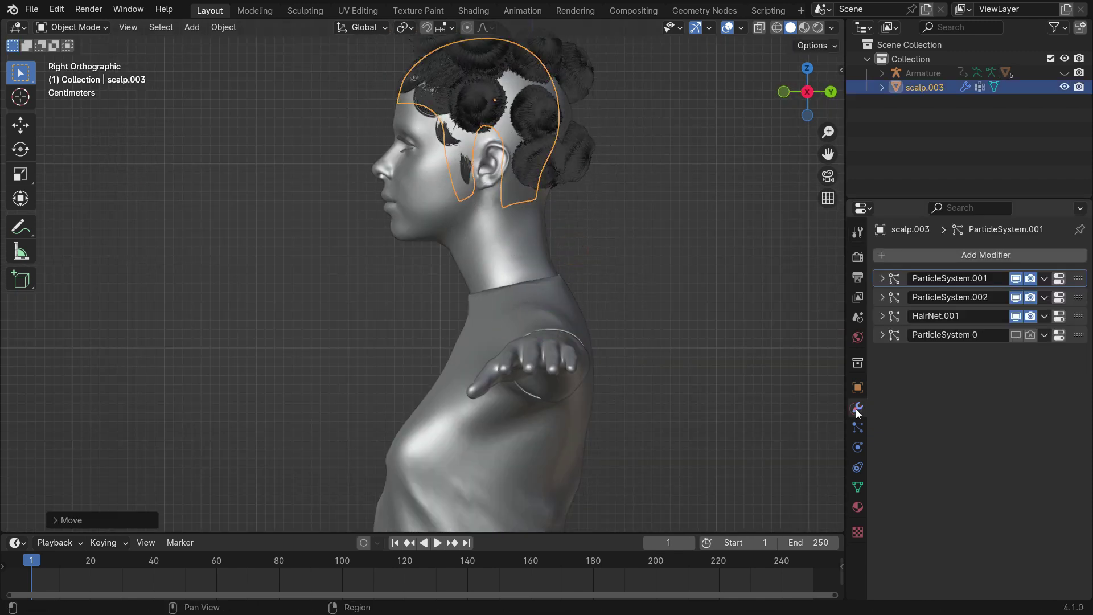
left_click(1016, 316)
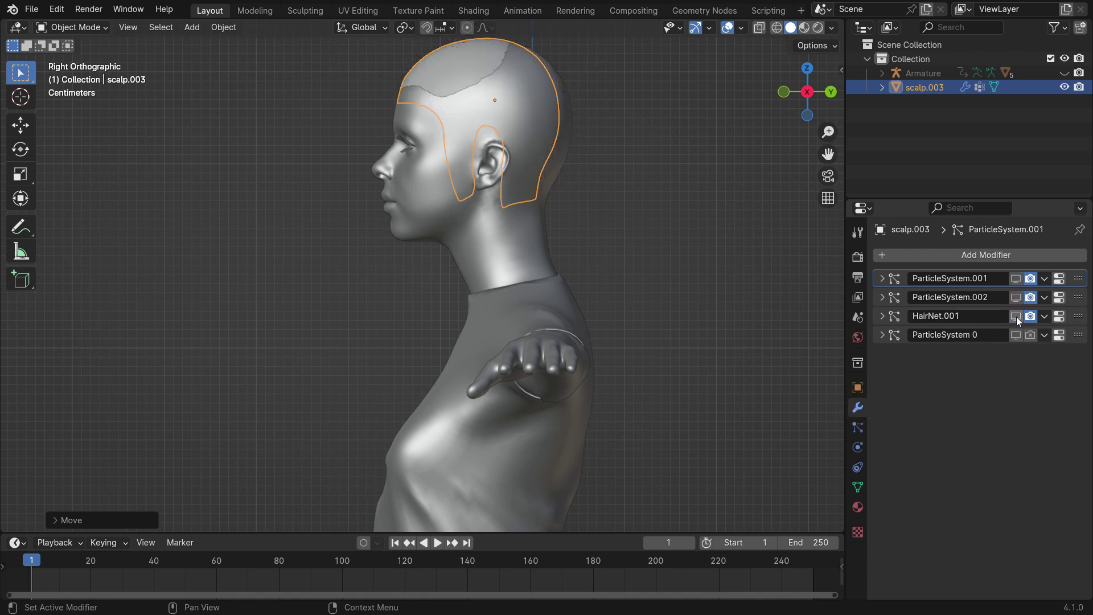
scroll(503, 439, "up", 5)
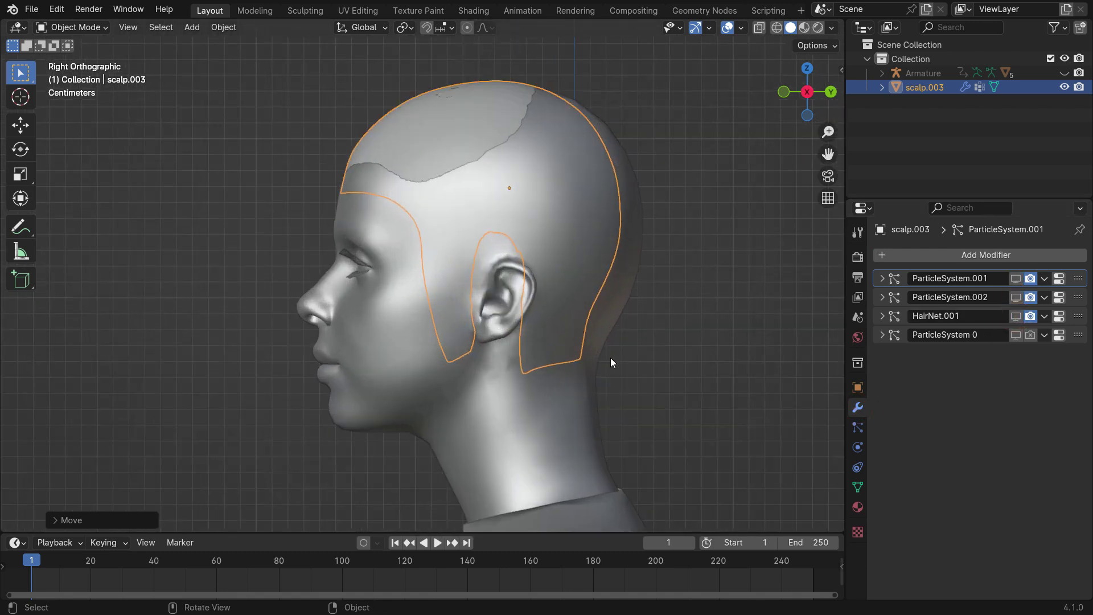
key("s")
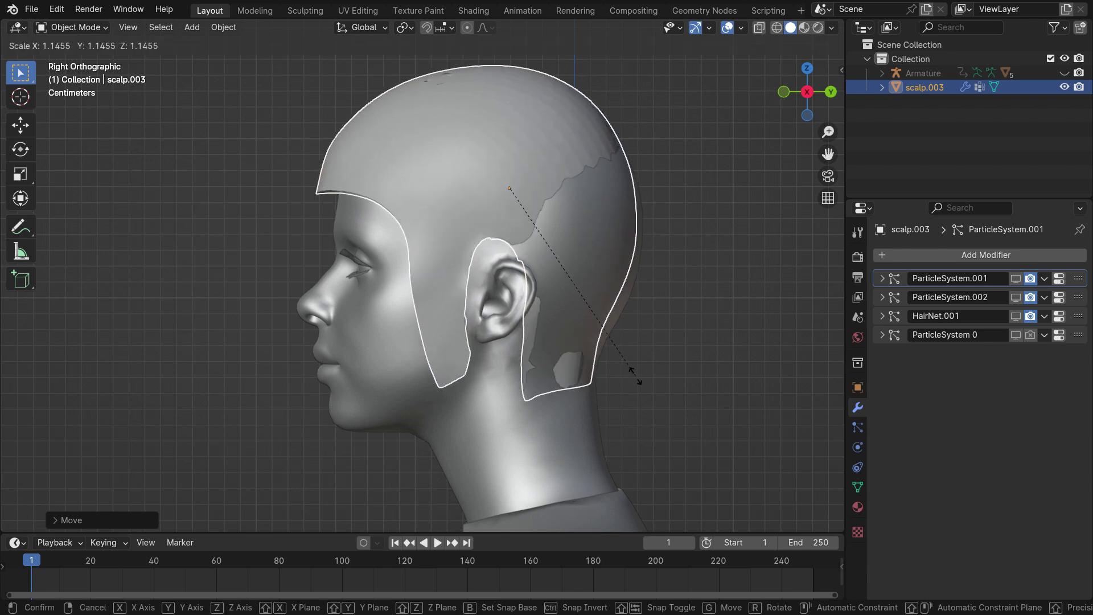
left_click(609, 365)
key("g")
left_click(617, 385)
key("s")
left_click(627, 383)
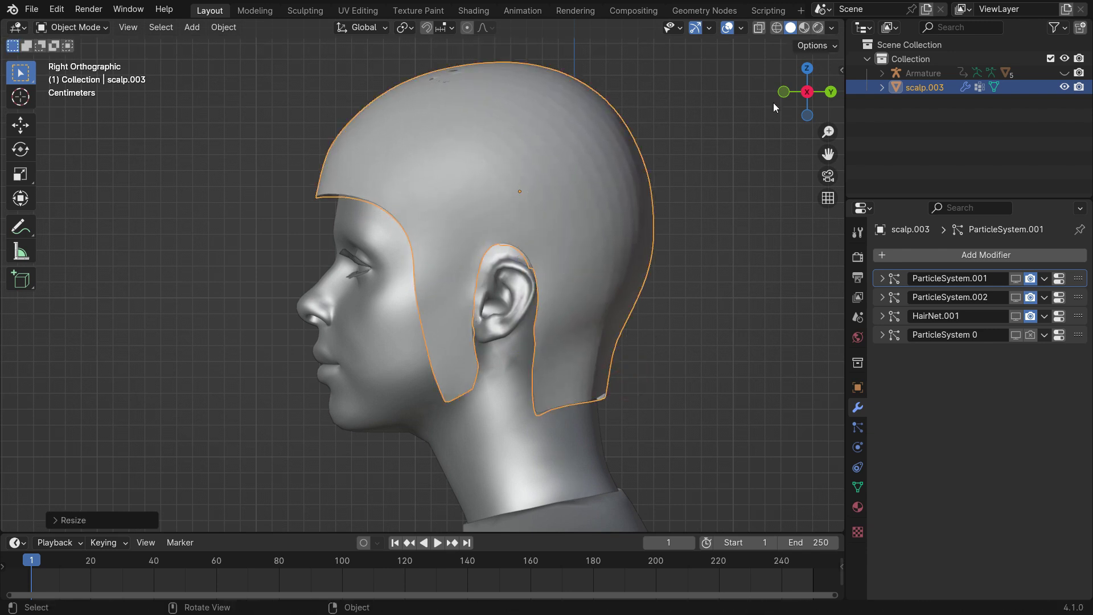
Switch the viewport to Material Preview and add a Shrinkwrap modifier to the scalp.
left_click(804, 27)
middle_click_drag(644, 268, 661, 313)
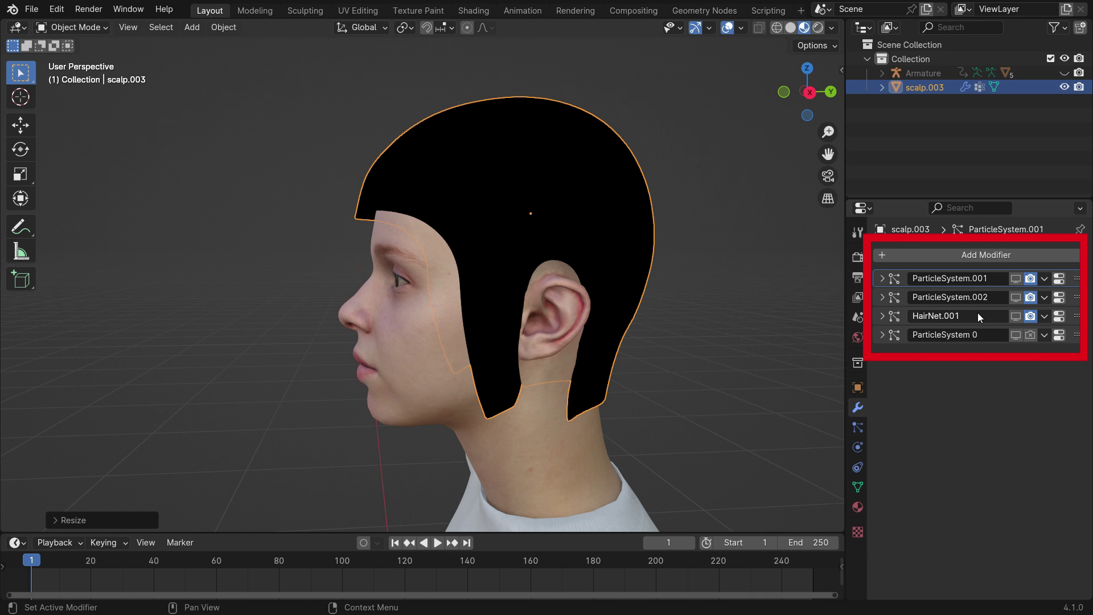
left_click(979, 257)
left_click(962, 256)
type("shrin")
left_click(833, 280)
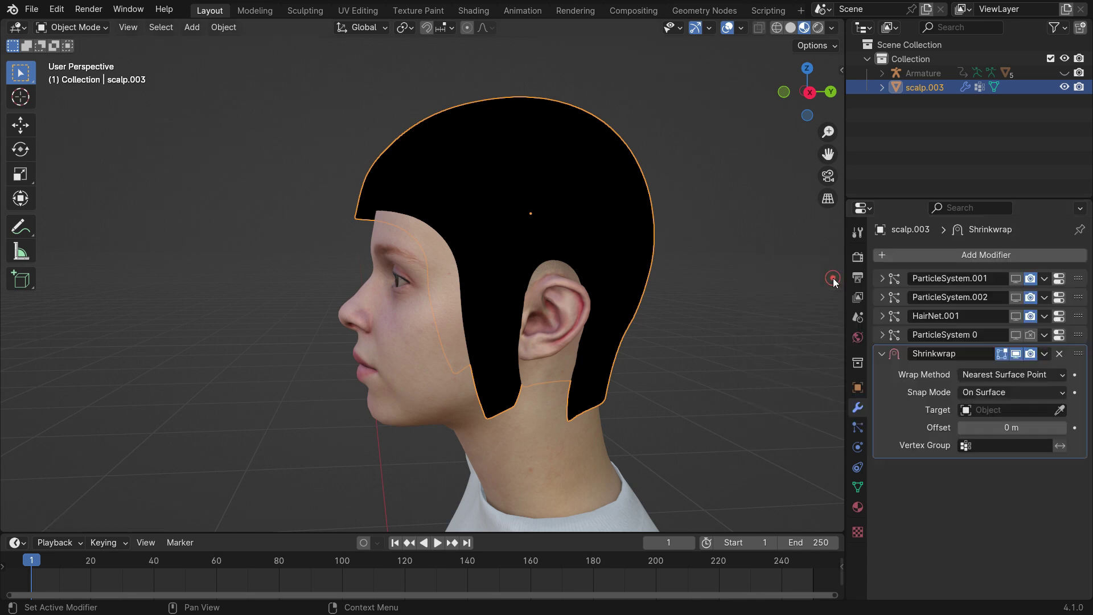
Move the Shrinkwrap modifier above all particle systems and set its target to Ch22_Body.
left_click_drag(1071, 358, 1057, 242)
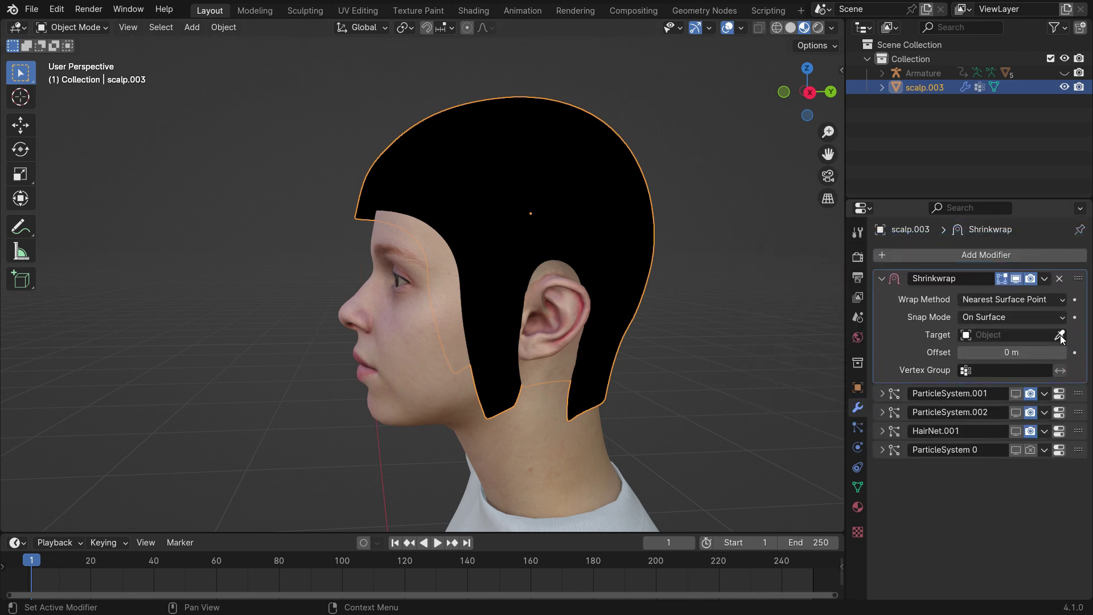
left_click(449, 305)
middle_click_drag(449, 305, 681, 312)
middle_click_drag(486, 346, 649, 364)
middle_click_drag(449, 286, 382, 344)
middle_click_drag(484, 366, 474, 344)
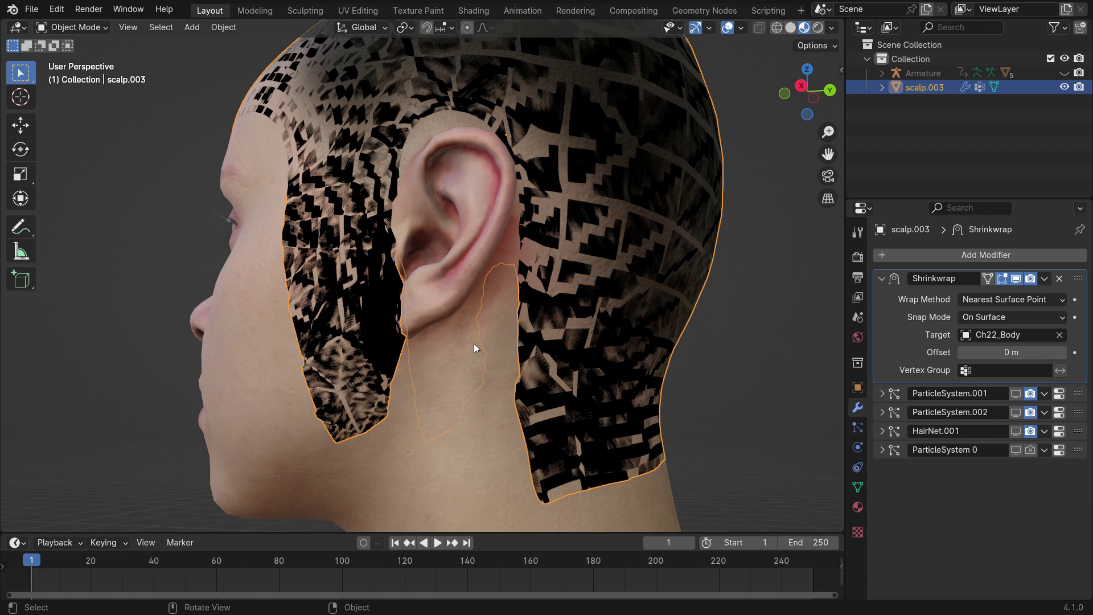
scroll(474, 344, "down", 1)
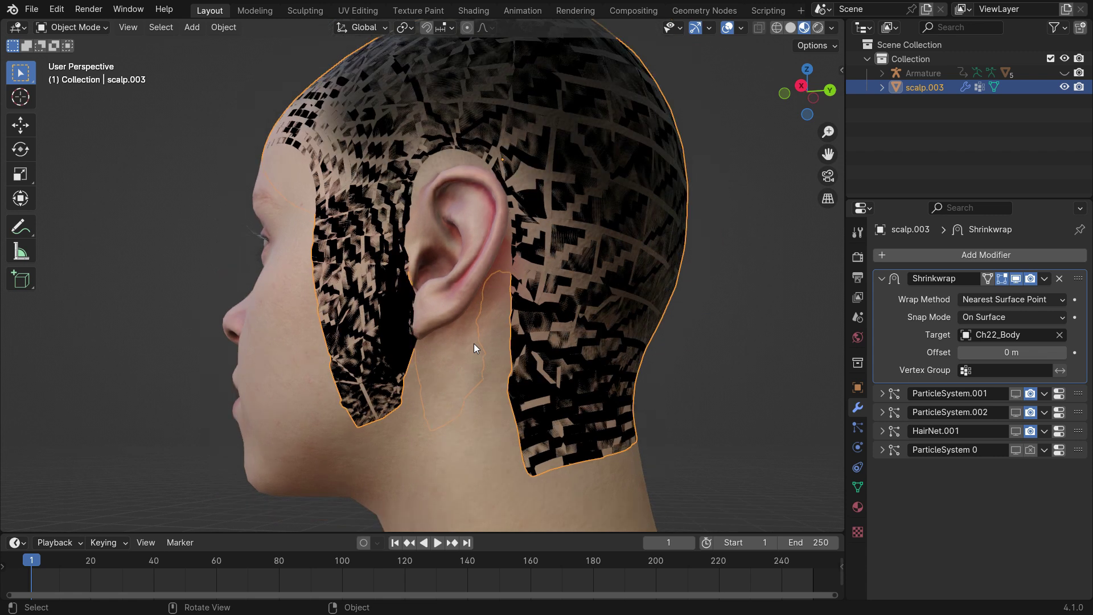
Enter Sculpt Mode with the Elastic Deform brush, setting its radius to 121 px and strength to 1.000.
left_click(101, 26)
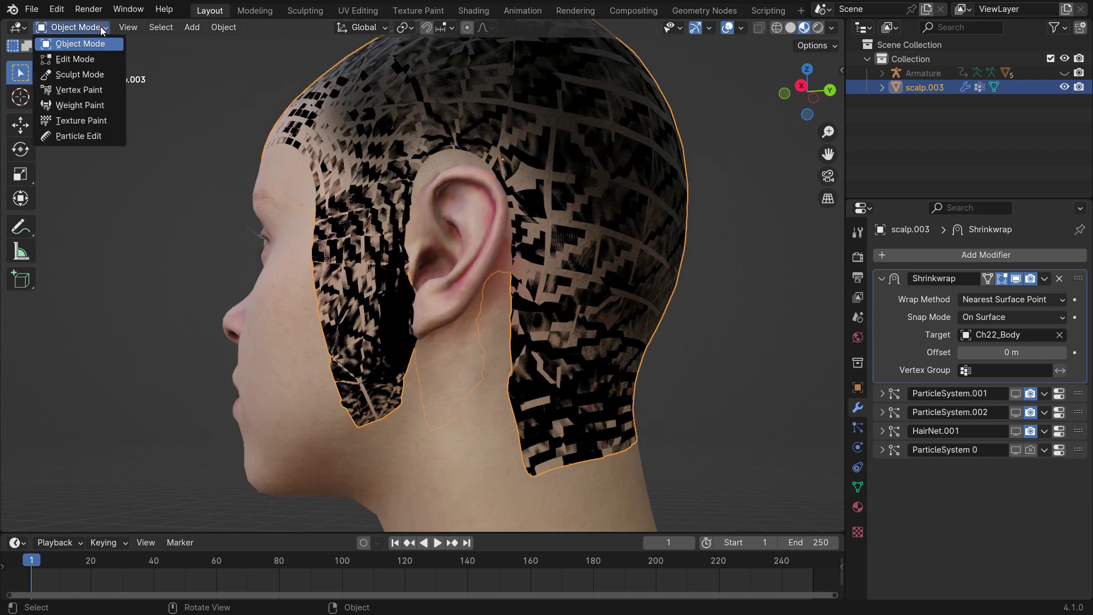
left_click(80, 74)
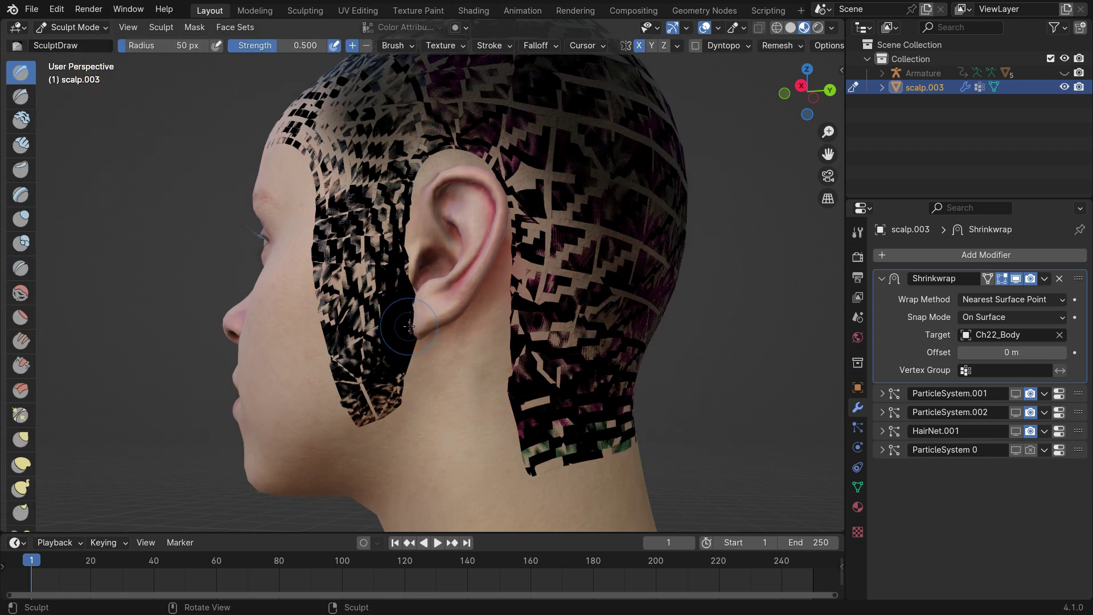
scroll(412, 330, "up", 3)
left_click_drag(35, 360, 112, 364)
left_click(80, 467)
middle_click_drag(364, 378, 344, 308)
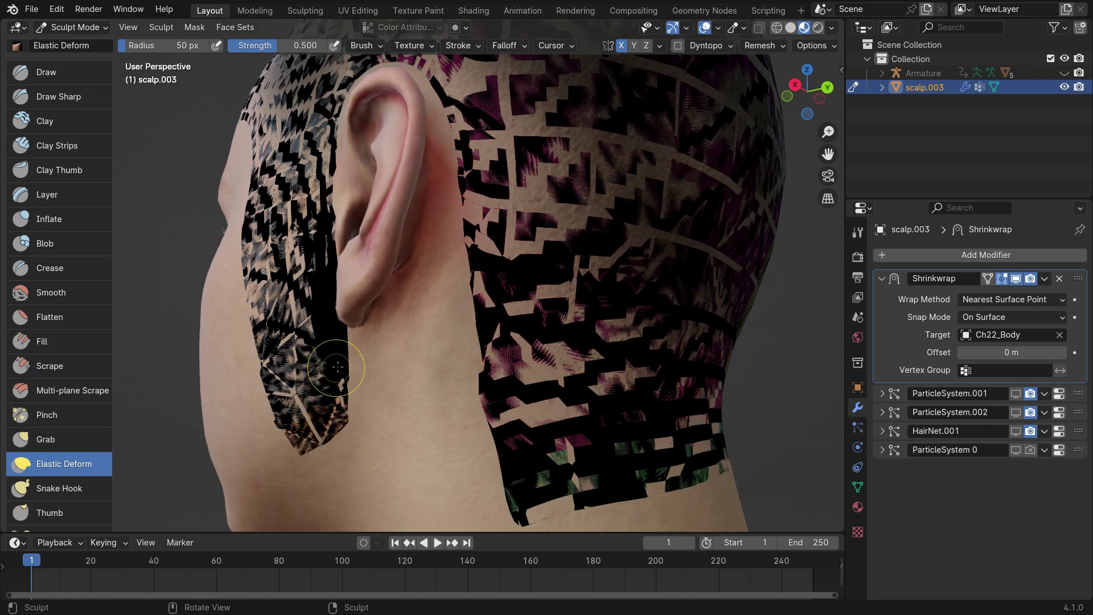
key("f")
left_click(362, 333)
left_click_drag(362, 333, 281, 62)
Reshape the scalp's sideburn by the model's left ear with Shrinkwrap hidden in the viewport, and show the modifier again.
left_click_drag(335, 274, 309, 301)
left_click(1016, 278)
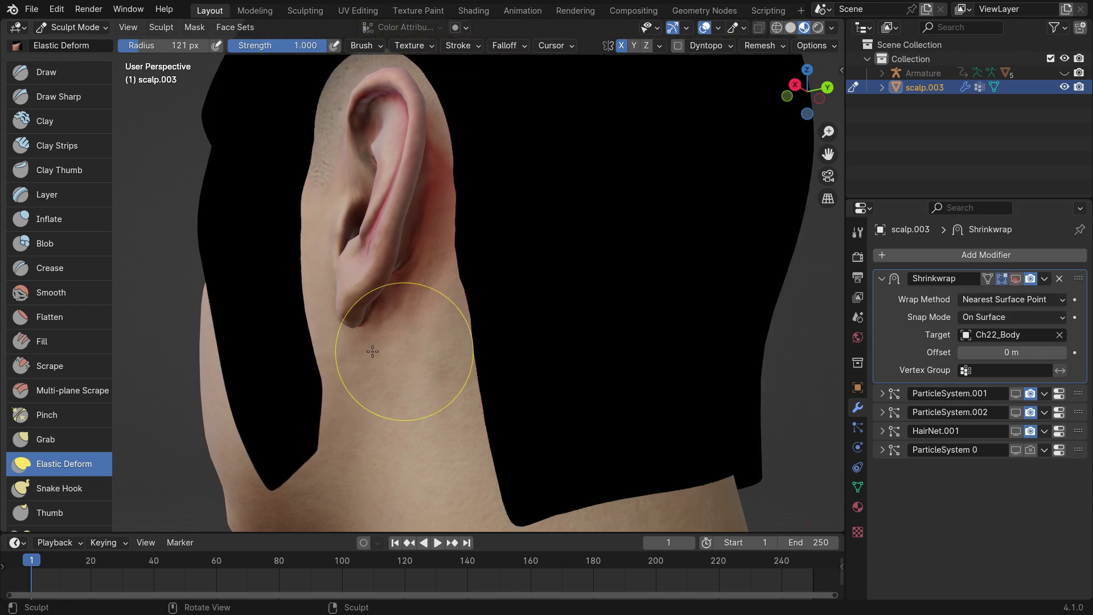
middle_click_drag(300, 311, 261, 268)
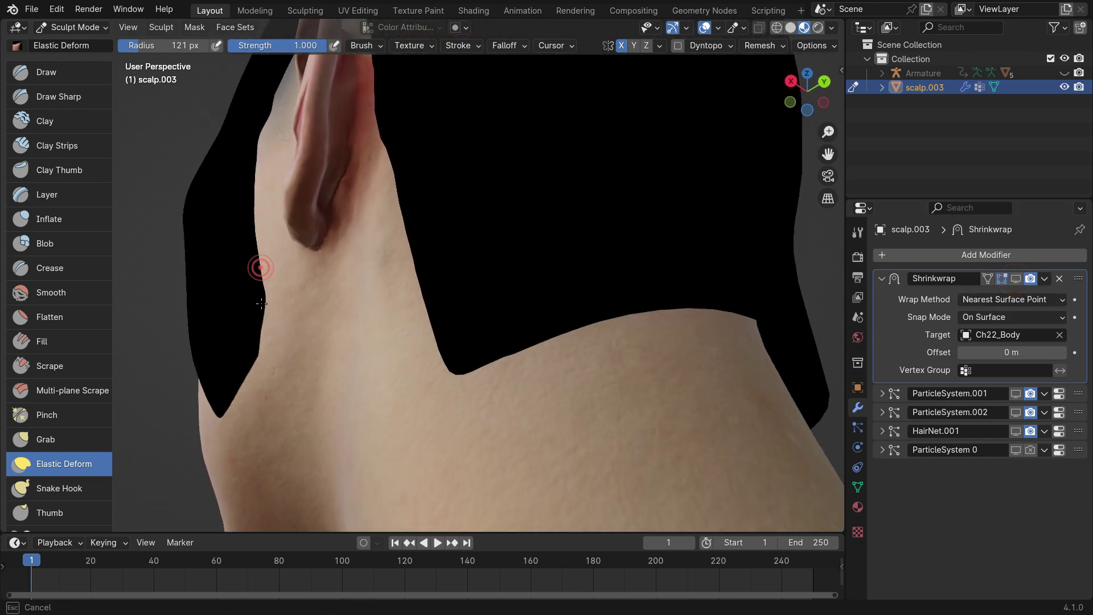
left_click_drag(261, 334, 247, 240)
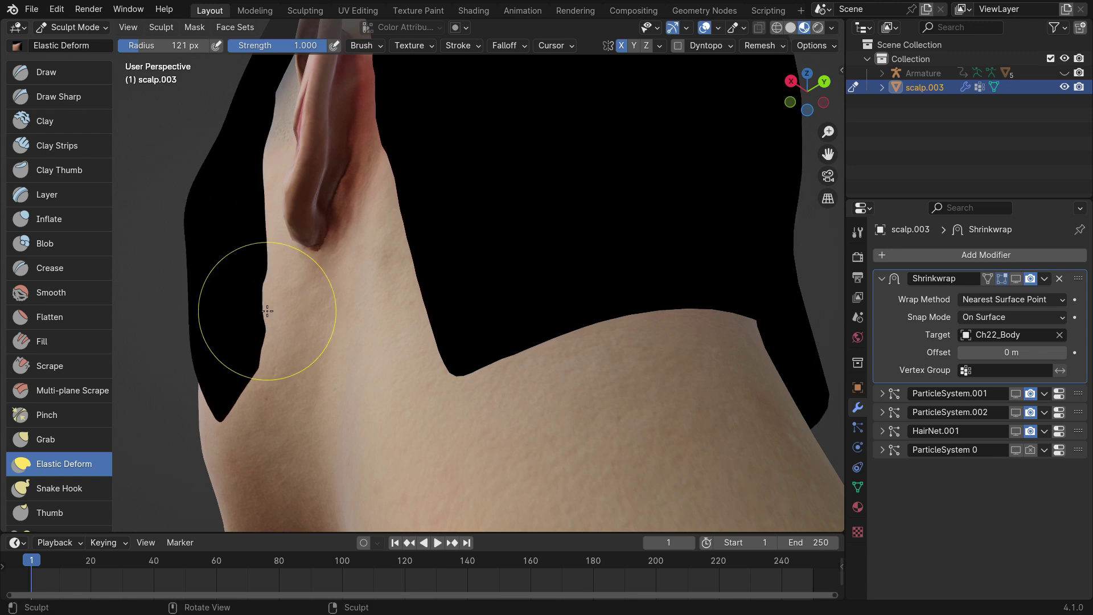
left_click_drag(263, 310, 281, 366)
left_click(1016, 279)
middle_click_drag(250, 165, 302, 205)
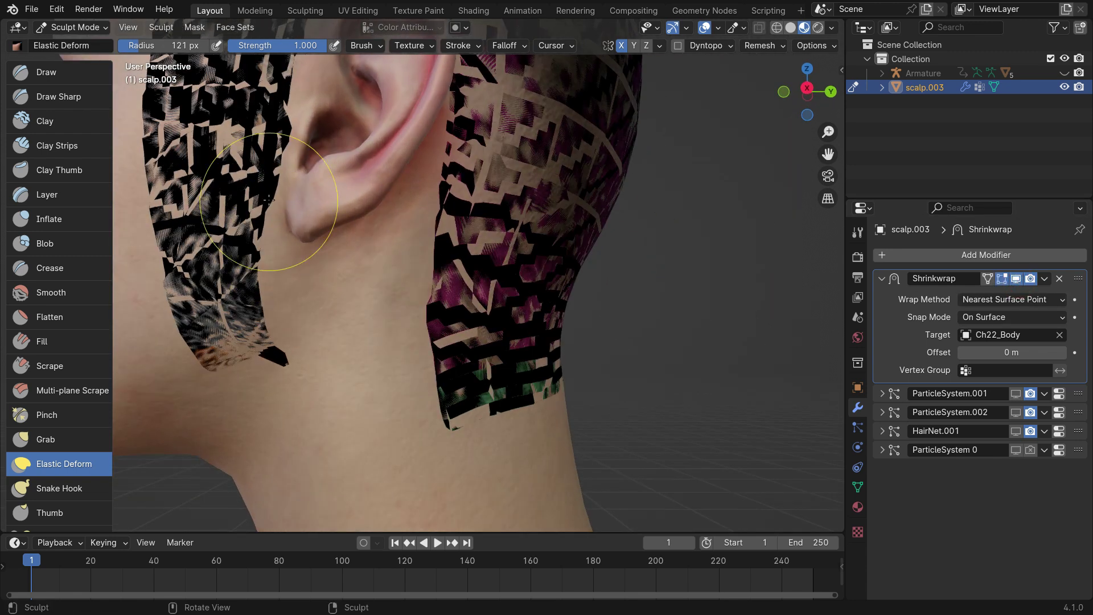
Pull down the sideburn edge by the model's right ear with Shrinkwrap hidden, and turn its viewport display back on.
scroll(342, 274, "down", 4)
middle_click_drag(364, 312, 486, 187)
scroll(404, 298, "up", 2)
left_click(1016, 279)
middle_click_drag(475, 149, 505, 180)
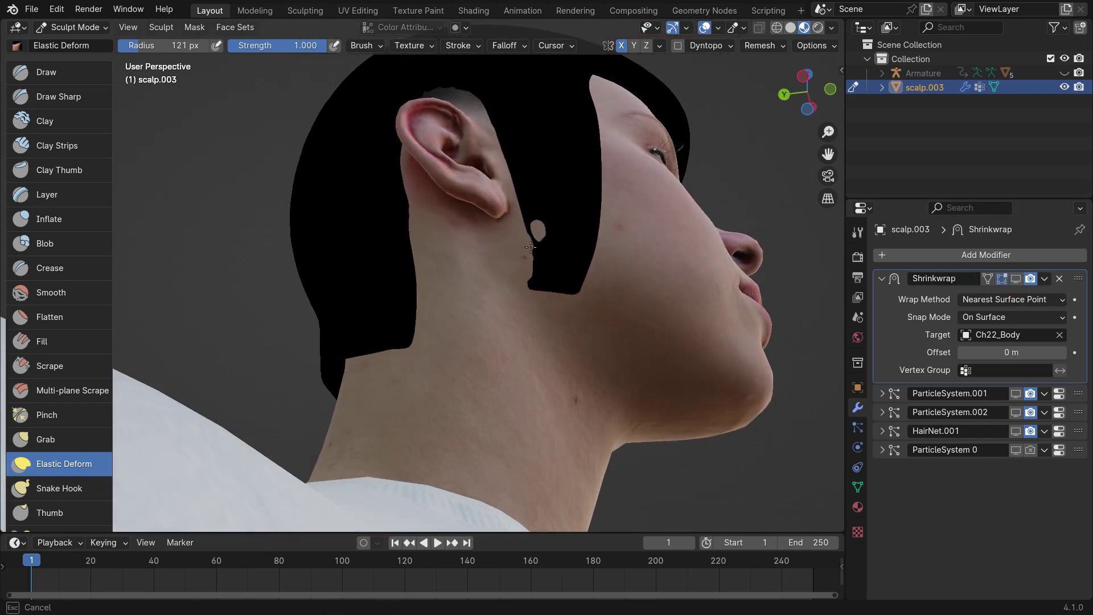
left_click_drag(536, 235, 539, 287)
left_click(1018, 280)
middle_click_drag(561, 219, 563, 262)
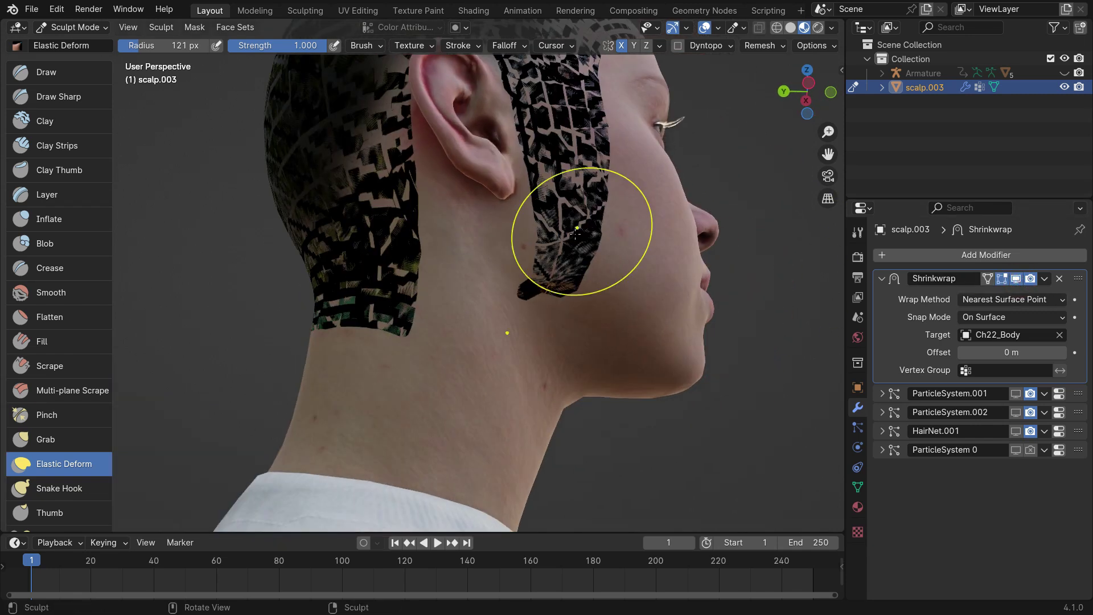
Refine the right sideburn with another Elastic Deform stroke while Shrinkwrap is hidden, and re-enable the modifier's display.
scroll(537, 244, "up", 4)
scroll(537, 244, "down", 7)
mouse_move(535, 211)
middle_mouse_down()
mouse_move(547, 225)
mouse_move(521, 214)
mouse_move(555, 207)
middle_mouse_up()
scroll(521, 212, "up", 5)
scroll(521, 212, "up", 2)
left_click(1016, 280)
left_click_drag(552, 236, 479, 211)
left_click(1017, 281)
middle_click_drag(512, 341, 382, 333)
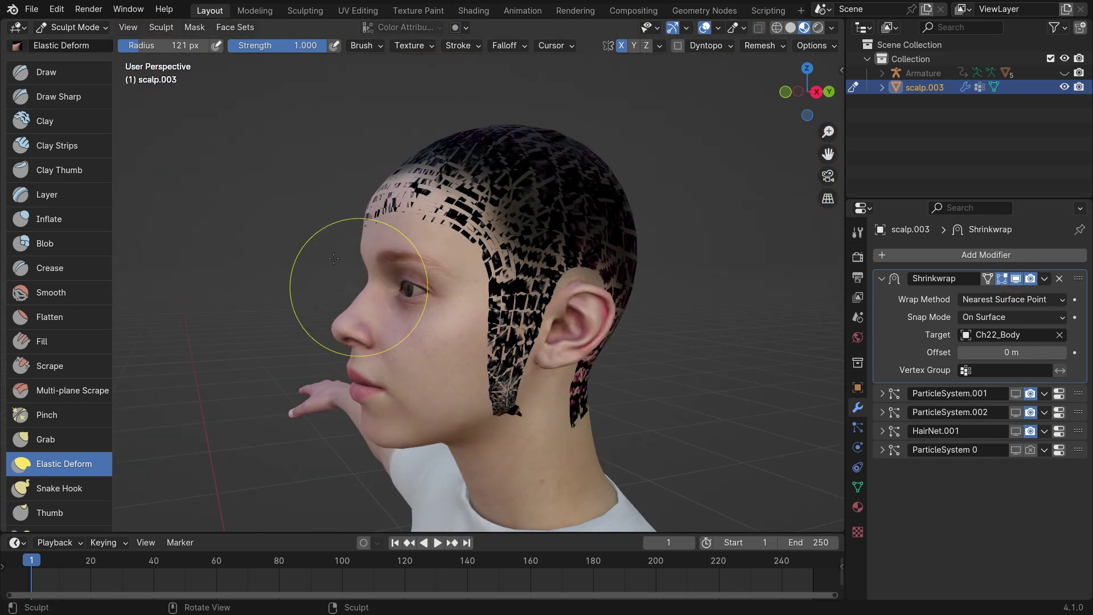
Return to Object Mode, show all four hair particle systems in the viewport and enable ParticleSystem 0 for rendering.
left_click(83, 32)
left_click(84, 46)
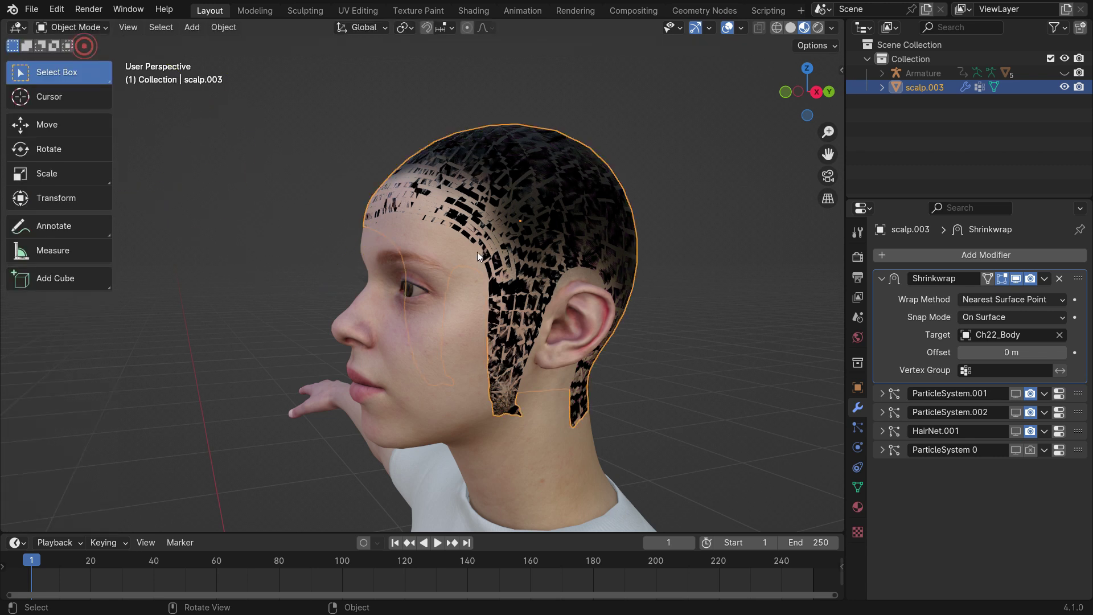
left_click(1016, 394)
left_click(1017, 411)
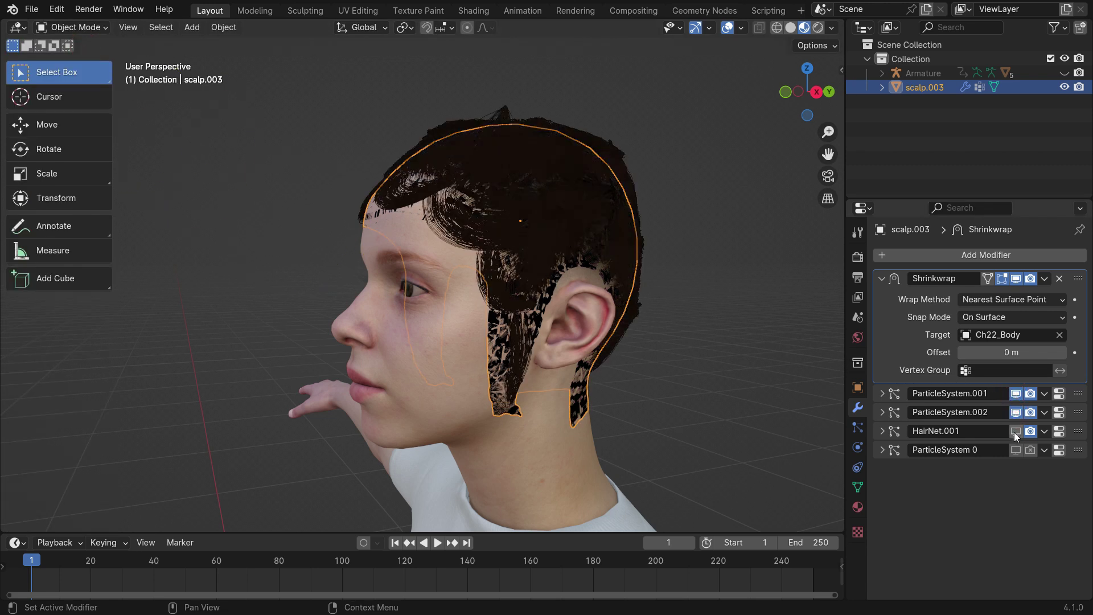
left_click(1015, 431)
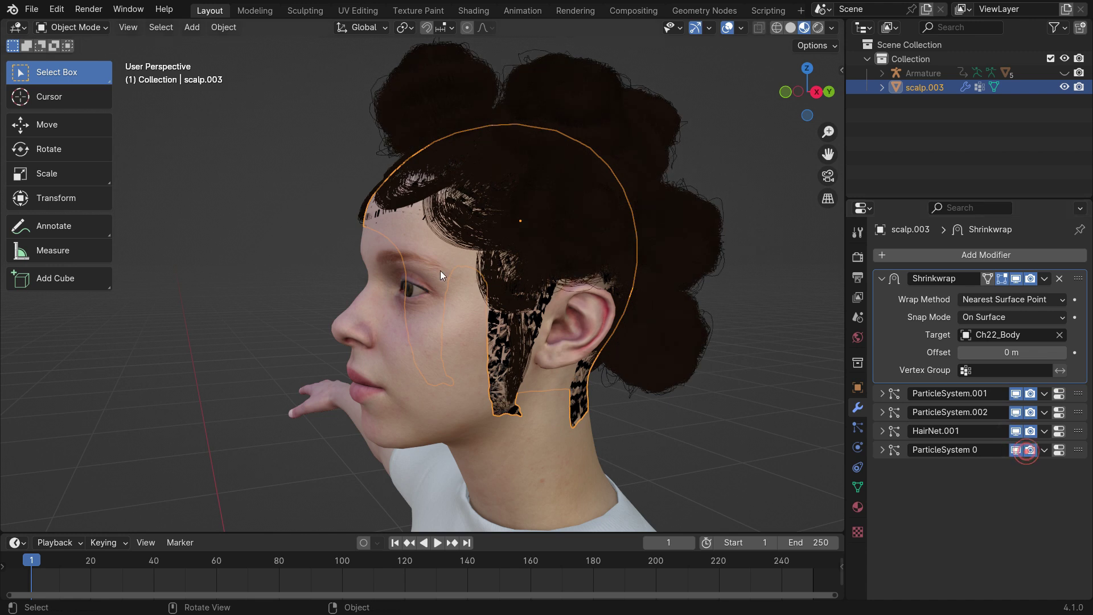
left_click(1030, 450)
scroll(439, 277, "down", 4)
left_click(505, 288)
middle_click_drag(504, 288, 484, 323)
scroll(484, 323, "up", 4)
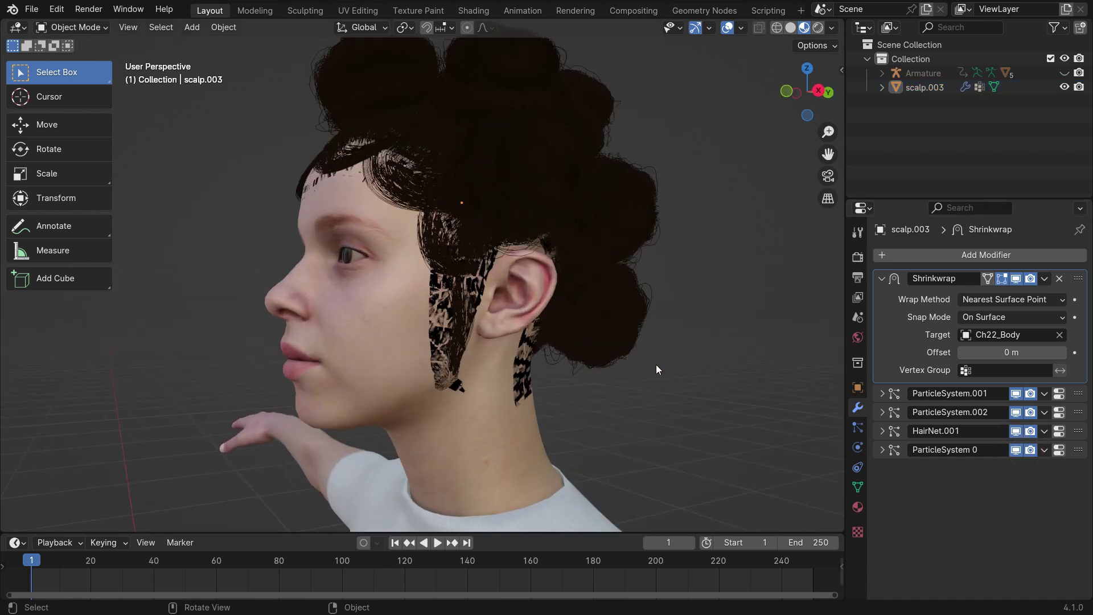
Turn off Show Emitter in the viewport display of the bantu buns (unreal) particle system and open its render settings.
left_click(857, 427)
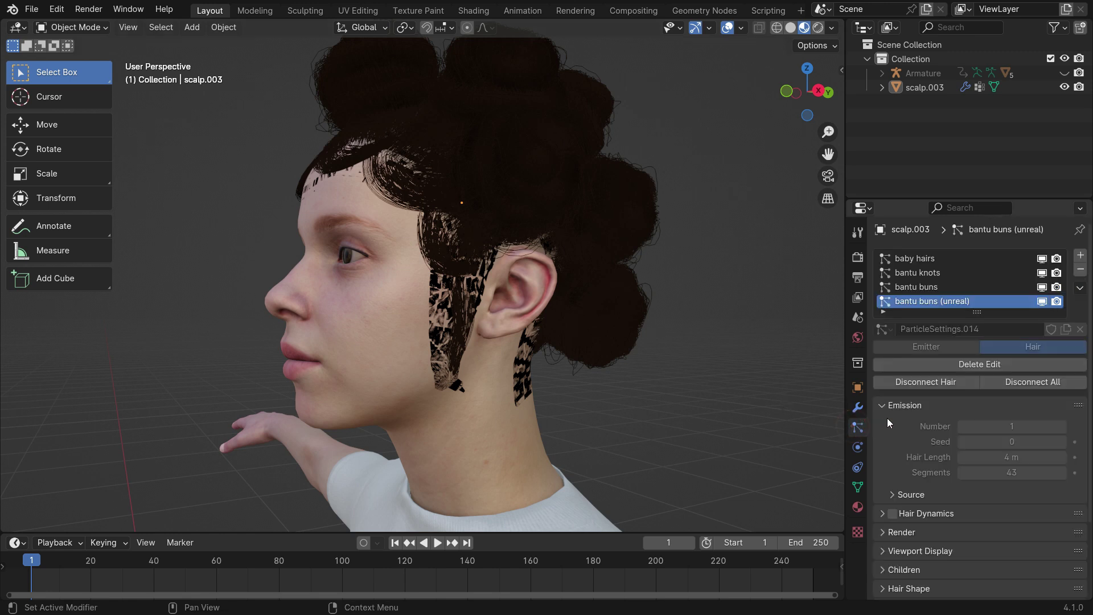
scroll(939, 422, "down", 4)
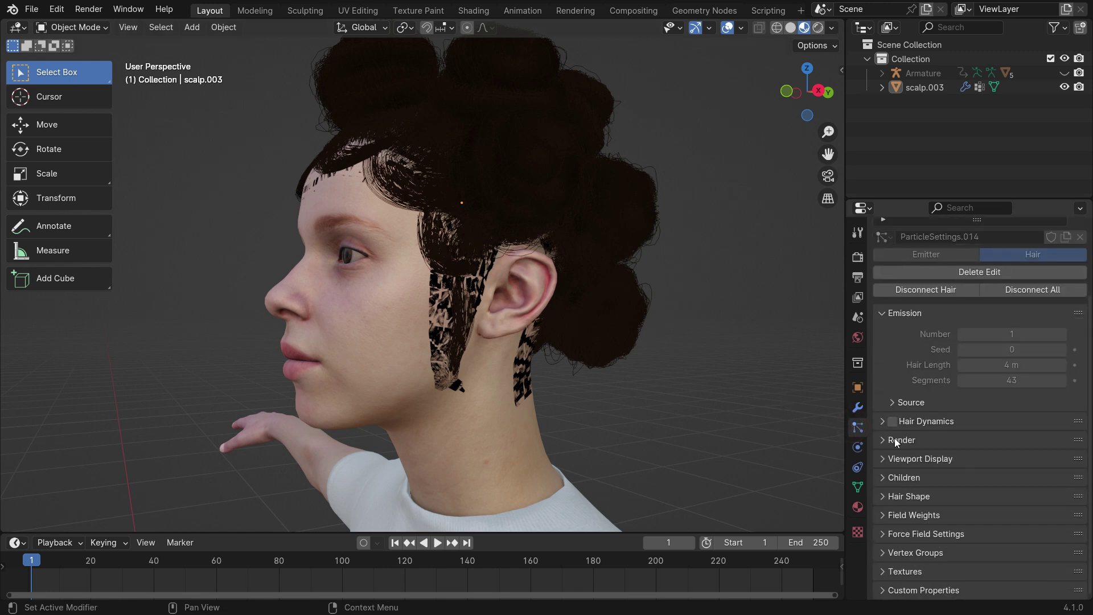
left_click(902, 459)
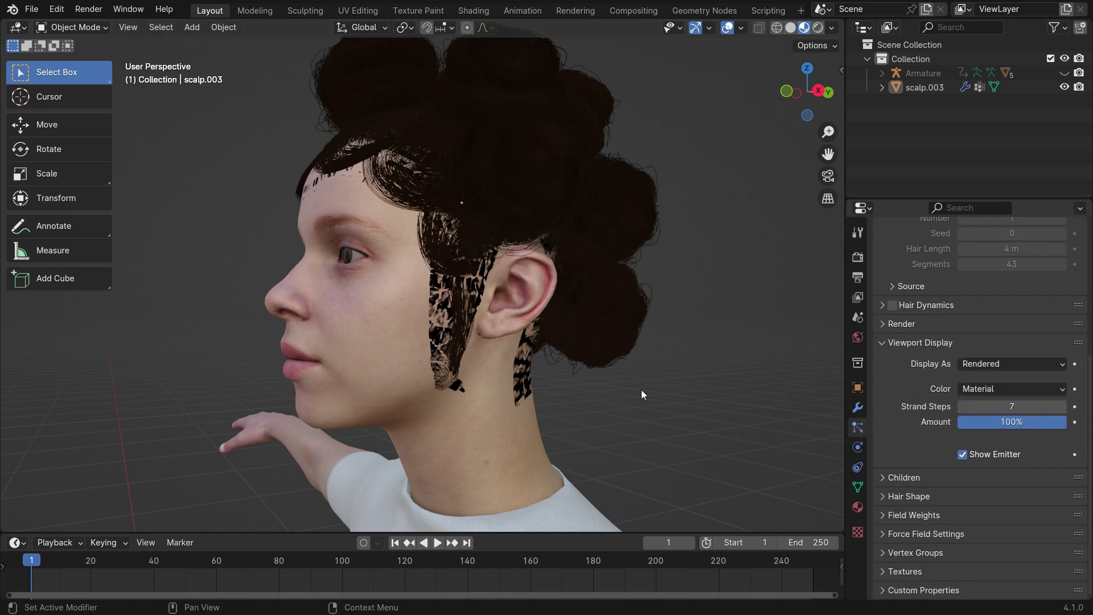
left_click(961, 454)
middle_click_drag(469, 372, 497, 378)
left_click(882, 324)
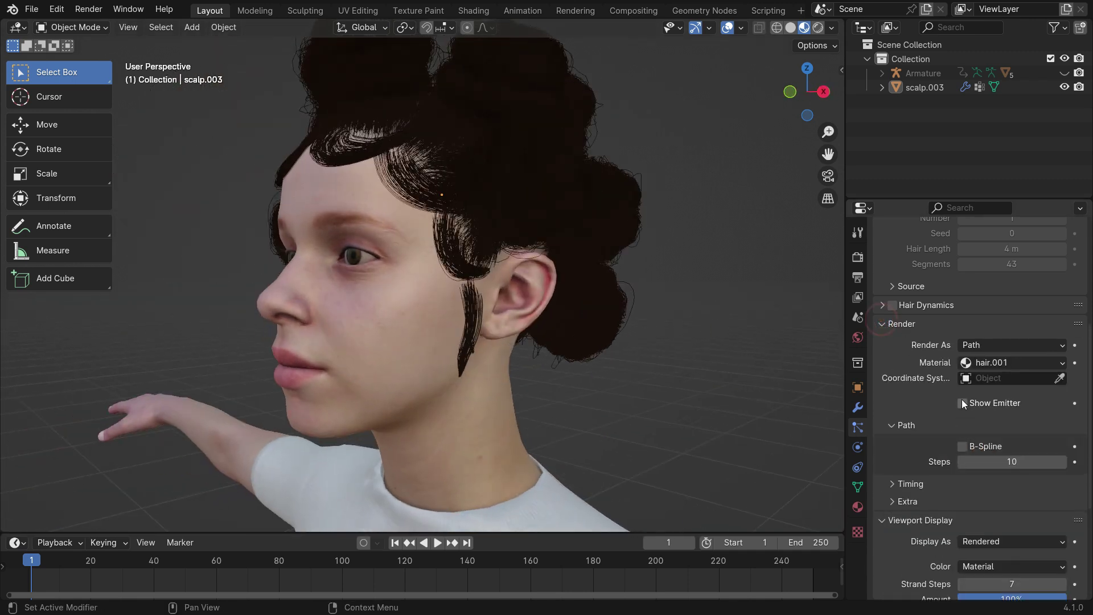
scroll(643, 343, "down", 4)
Switch the viewport to rendered shading and examine the bantu knots hairstyle from the side and the front.
middle_click_drag(393, 329, 364, 343)
scroll(620, 327, "up", 2)
key("z")
left_click(641, 237)
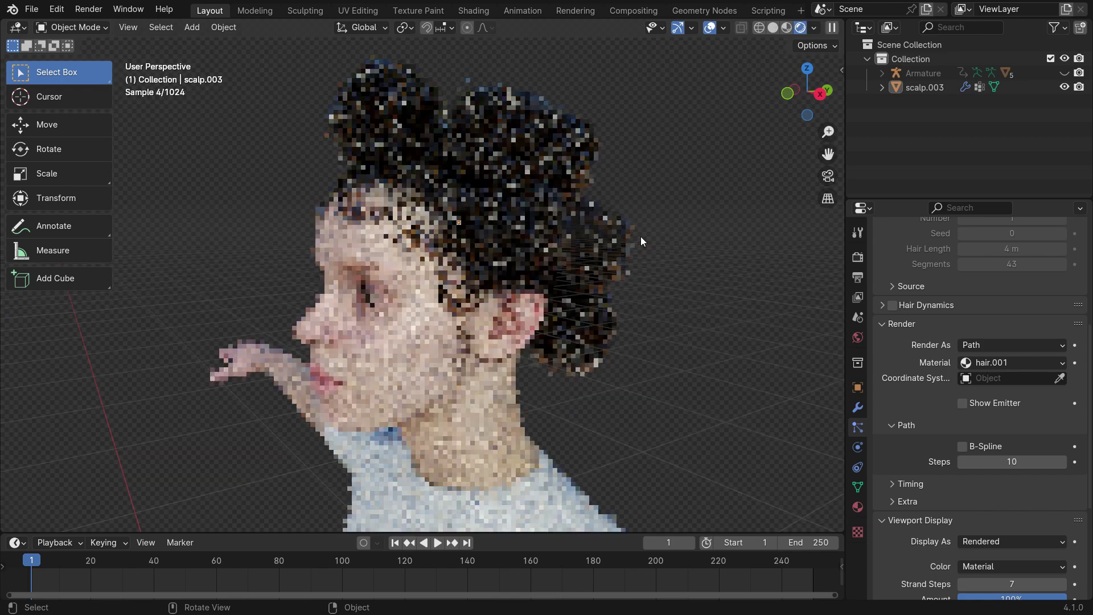
middle_click_drag(641, 237, 497, 210)
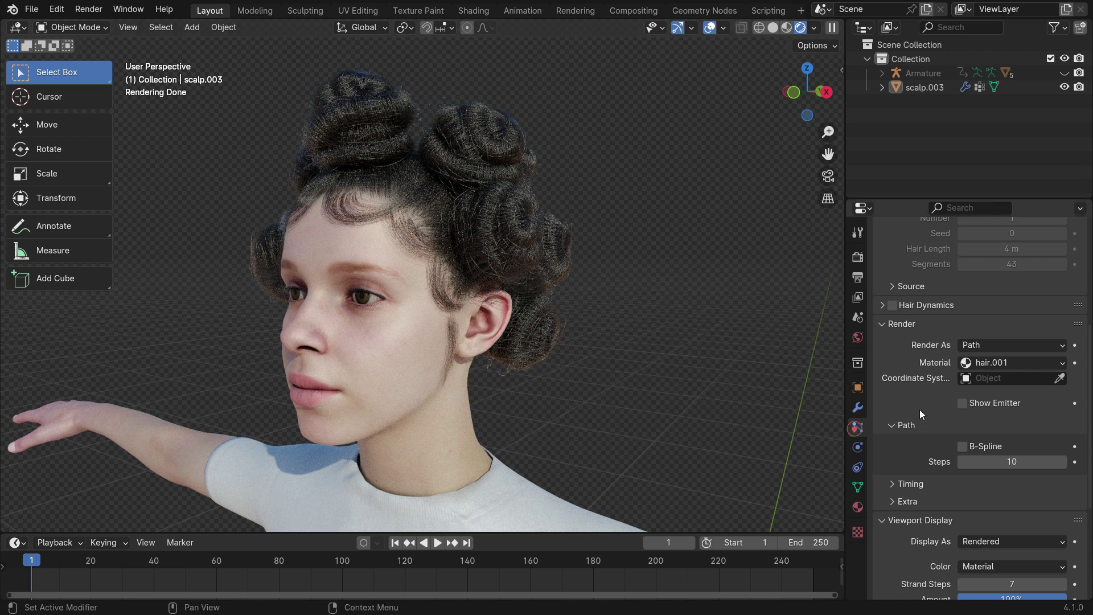
Hide all four hair particle systems in the viewport, and show bantu knots and bantu buns one at a time to compare them.
scroll(924, 412, "up", 10)
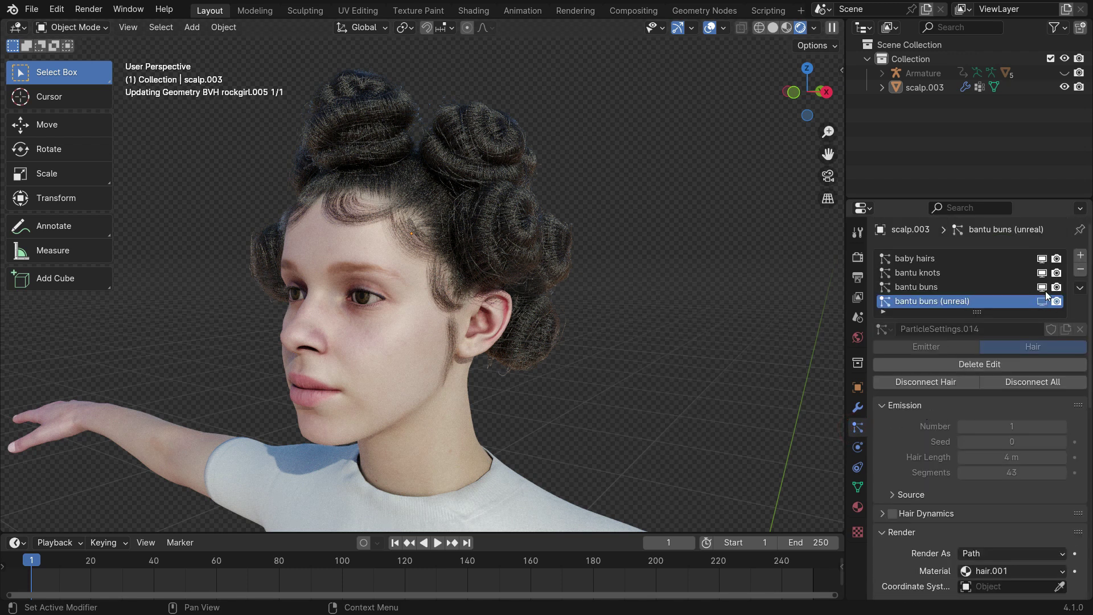
left_click_drag(1042, 286, 1042, 258)
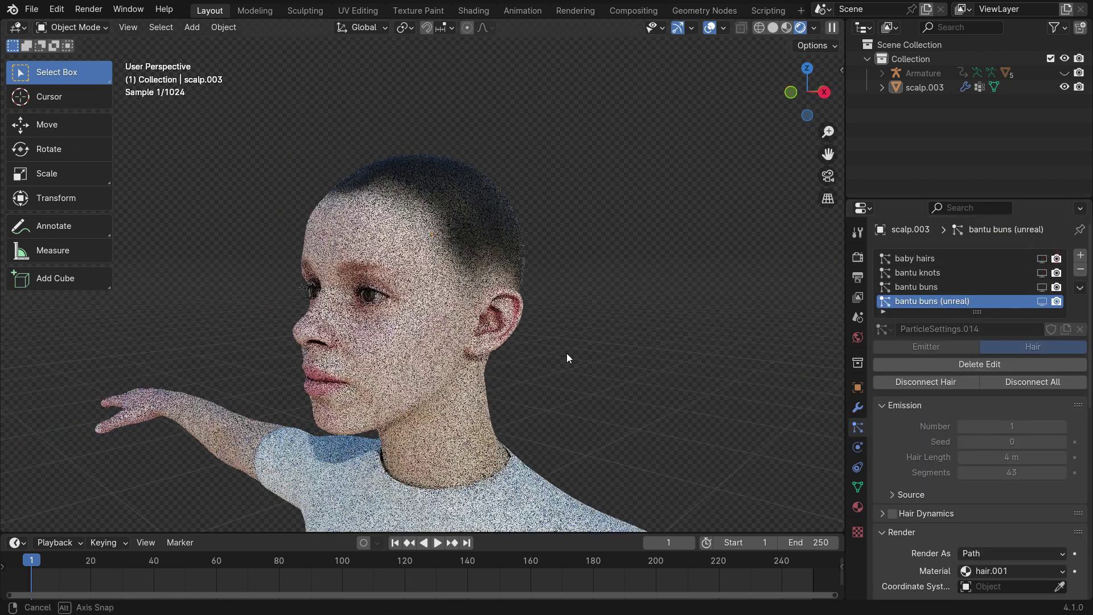
left_click(1042, 273)
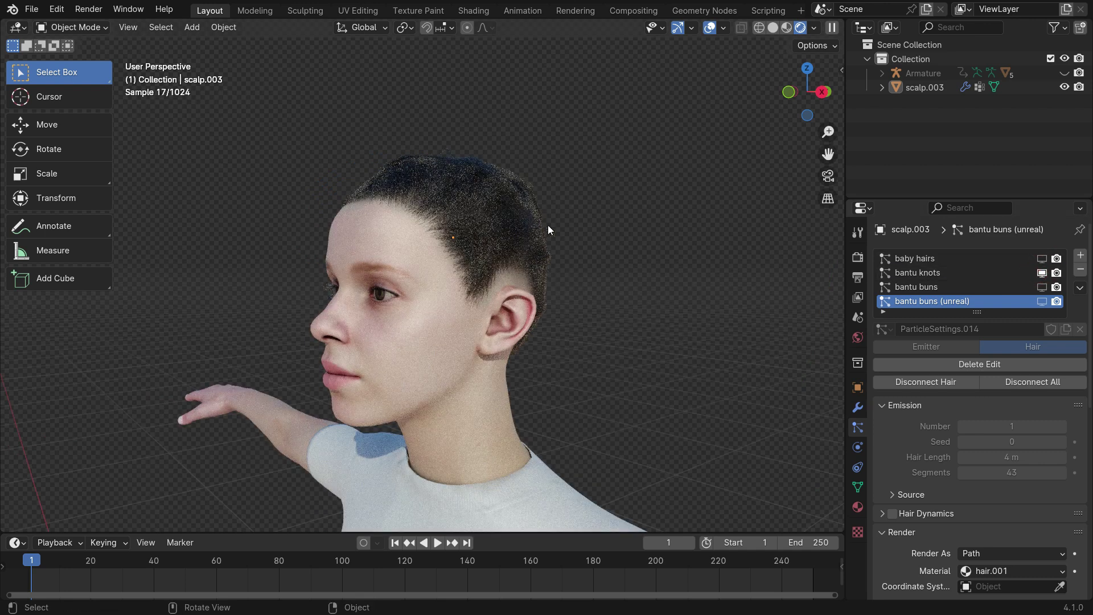
left_click(1042, 287)
middle_click_drag(570, 257, 549, 259)
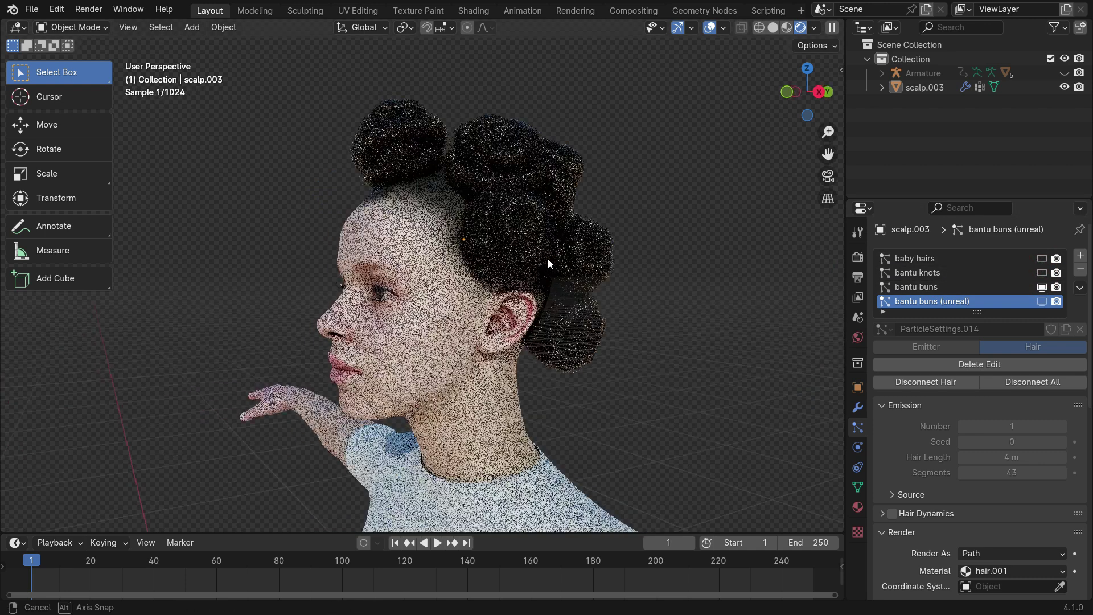
Set the children's display amount of the bantu buns particle system to 5.
scroll(968, 372, "down", 5)
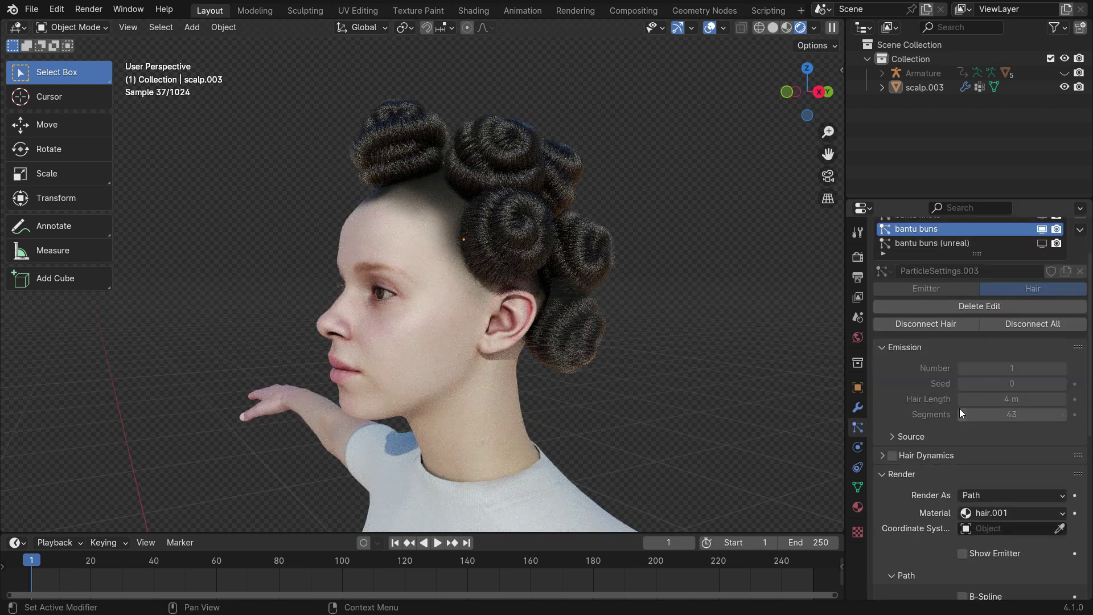
scroll(959, 408, "down", 8)
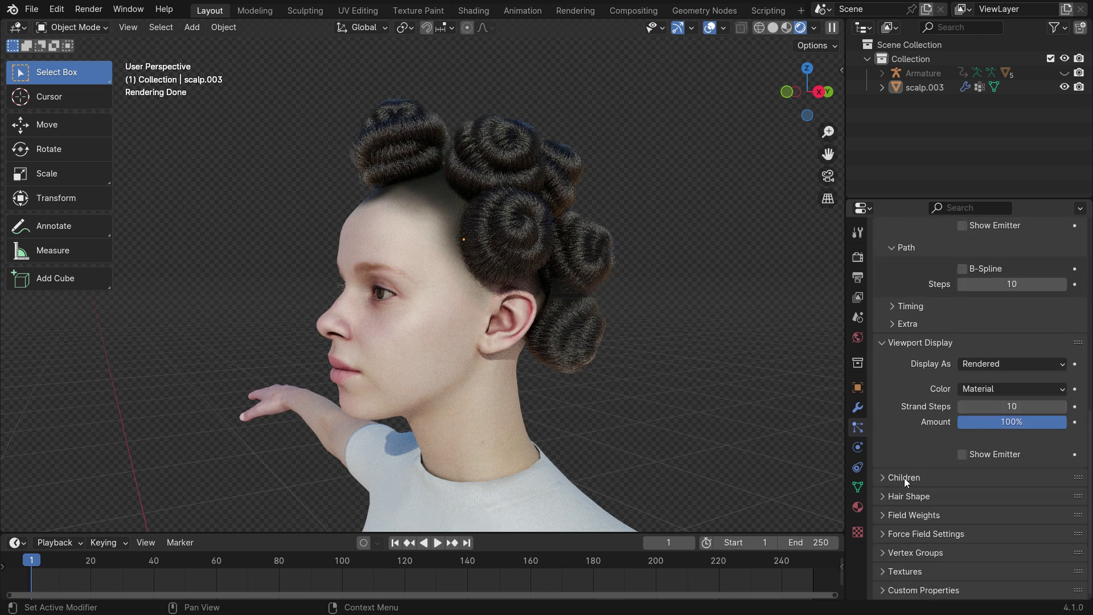
left_click(902, 480)
scroll(894, 409, "down", 5)
scroll(894, 409, "down", 3)
type("5")
key("Return")
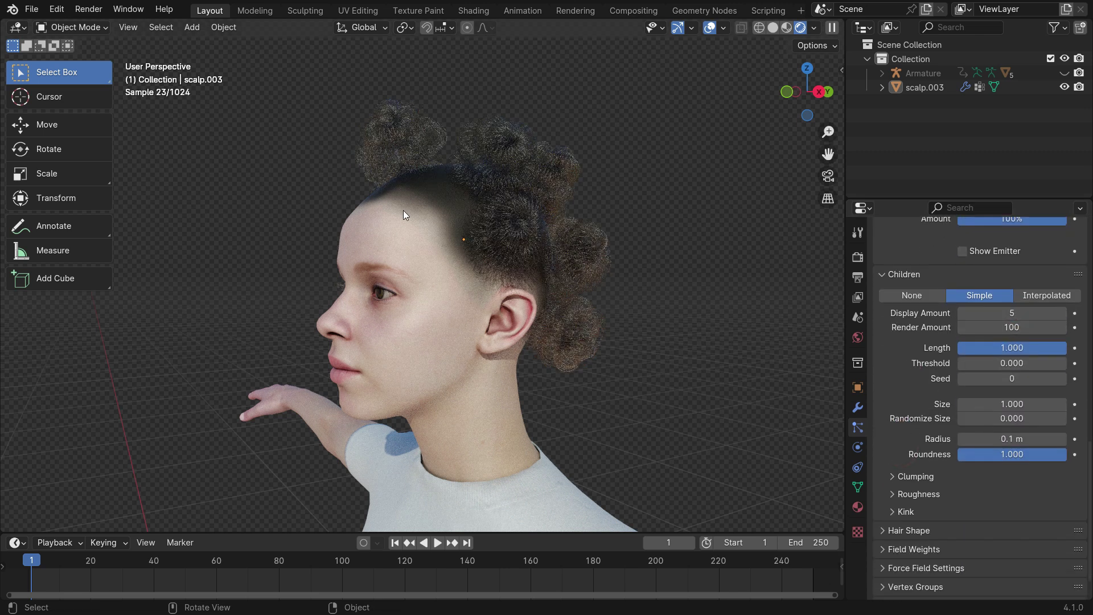
Set the bantu buns children's display amount to 100, and try a shorter child length before returning it to 1.
type("100")
key("Return")
left_click_drag(1046, 347, 975, 348)
scroll(506, 248, "up", 2)
left_click(987, 349)
type("1")
key("Return")
scroll(932, 432, "down", 2)
Open the bantu buns children's kink settings, try another kink type and select Curl again.
left_click(894, 478)
scroll(933, 449, "down", 4)
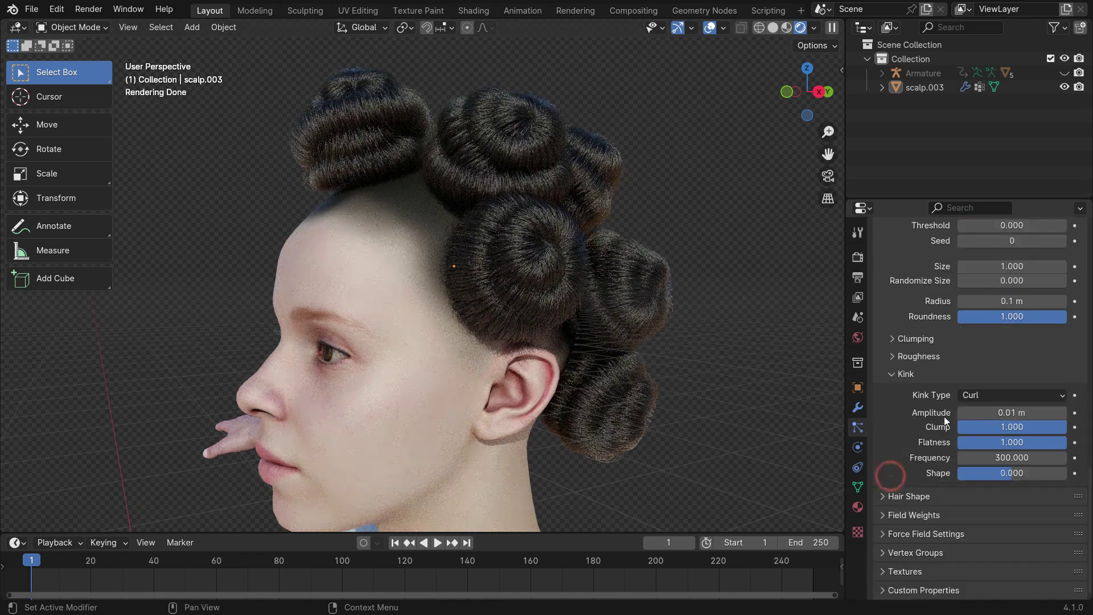
left_click(979, 398)
left_click(981, 457)
left_click(982, 397)
left_click(983, 429)
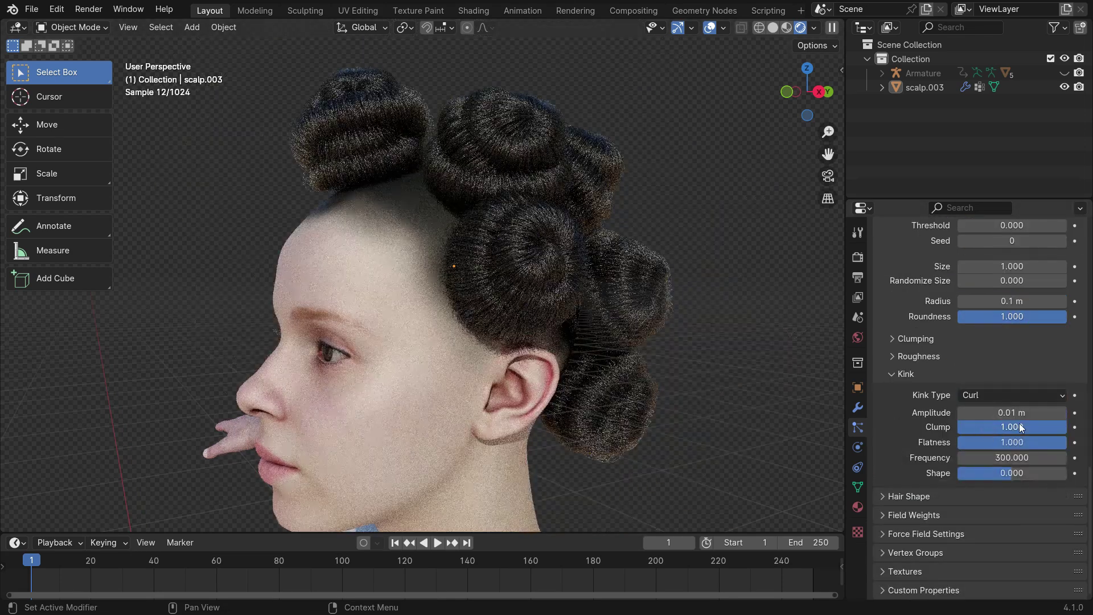
Try a kink frequency of 50 on the bantu buns and set it back to 300.
left_click(1013, 457)
type("50")
key("Return")
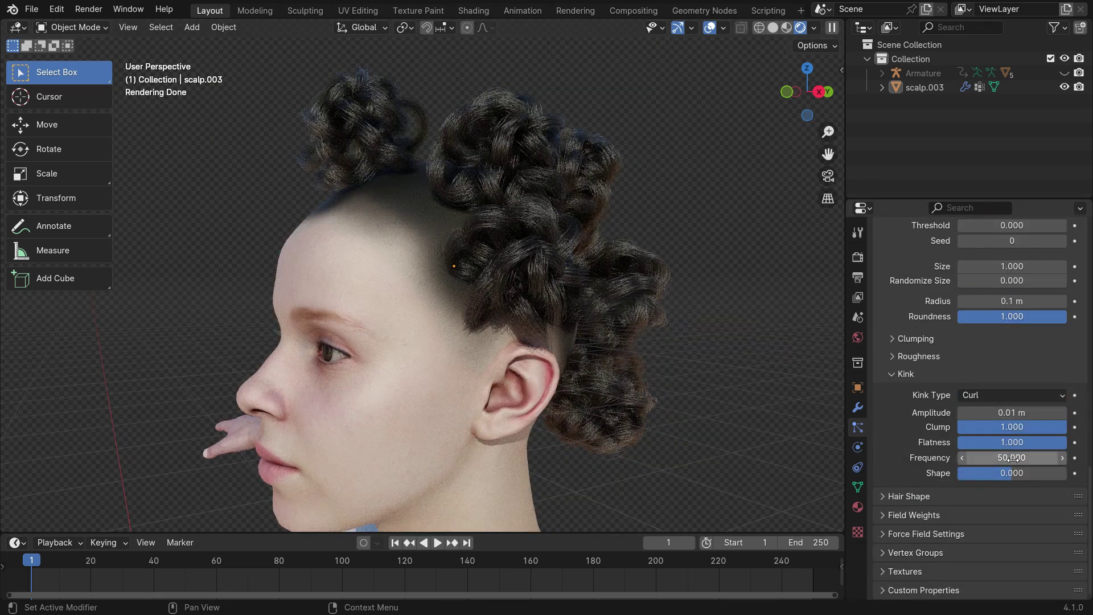
left_click(1013, 459)
type("300")
key("Return")
Show the baby hairs, bantu knots and bantu buns (unreal) systems in the viewport again and view the full hairstyle.
scroll(1013, 458, "up", 15)
left_click(1042, 273)
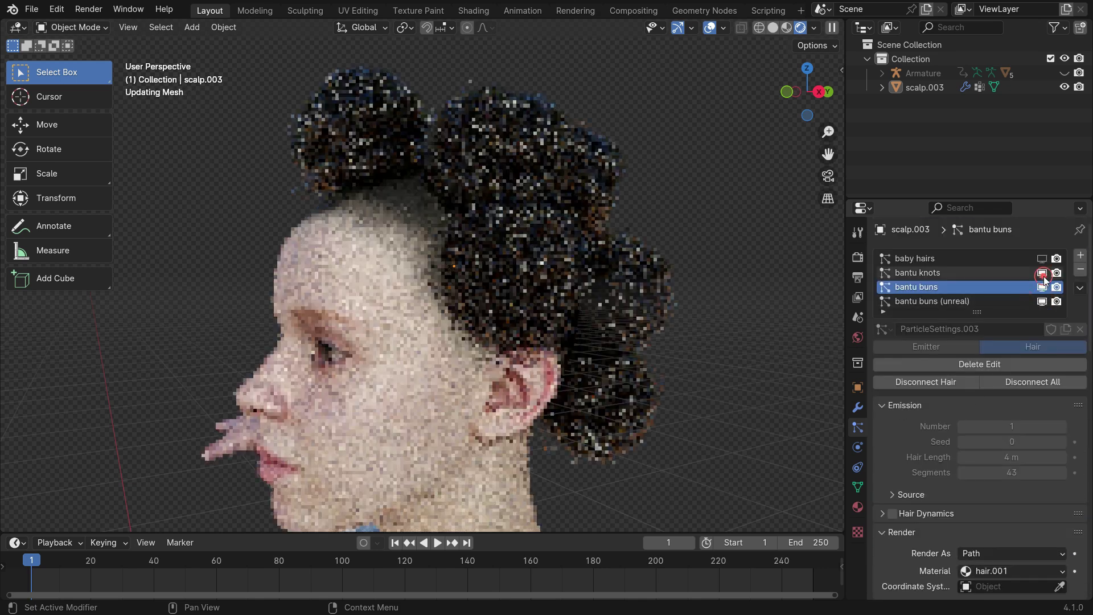
left_click(1042, 258)
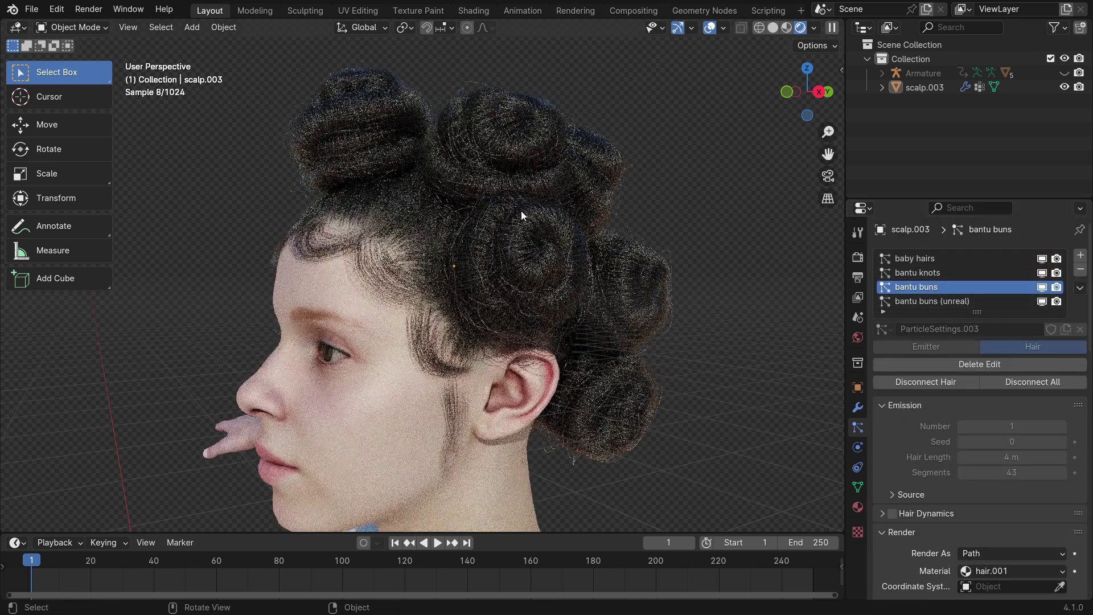
scroll(521, 211, "down", 3)
middle_click_drag(484, 311, 533, 316)
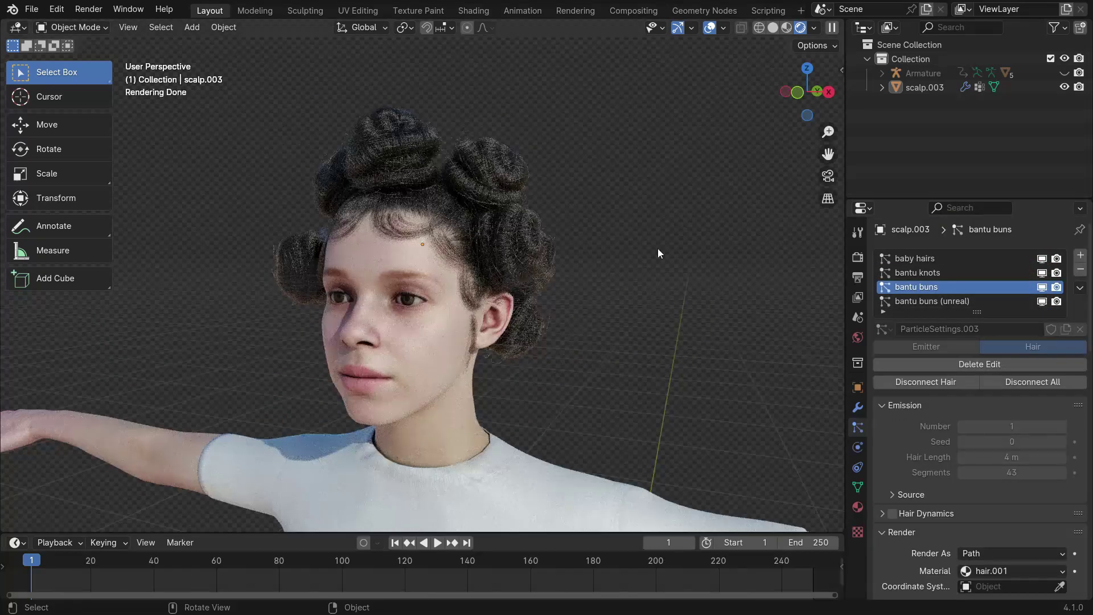
Return the viewport to solid shading, then unhide the armature and select it.
key("z")
left_click(751, 250)
scroll(476, 147, "down", 8)
left_click(1065, 73)
left_click(476, 136)
scroll(589, 268, "down", 2)
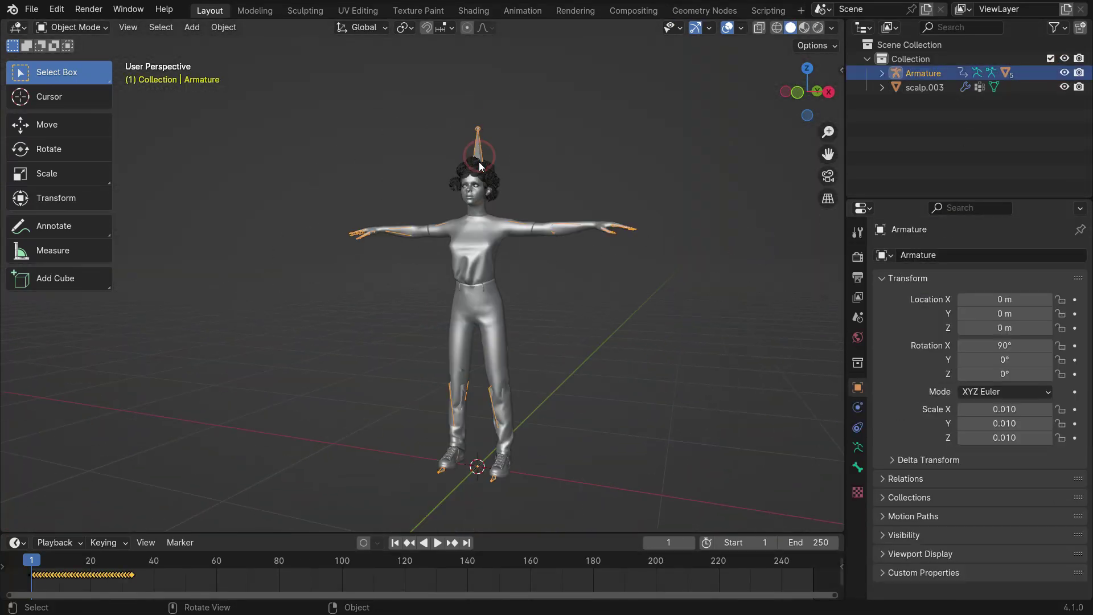
Play the animation with the armature in Pose Position to check the hair, and return to the first frame and Rest Position.
left_click(858, 447)
left_click(926, 300)
key("space")
scroll(484, 177, "up", 6)
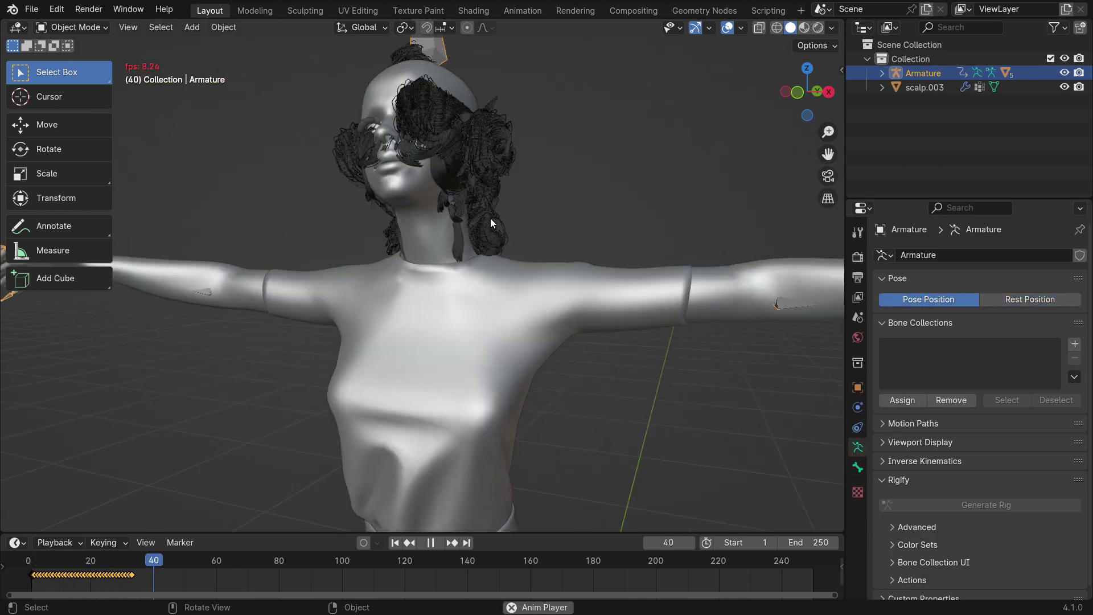
key("space")
key("shift+Left")
left_click(1014, 300)
Select scalp.003 and turn on Show Emitter in its bantu buns particle viewport display.
left_click(925, 87)
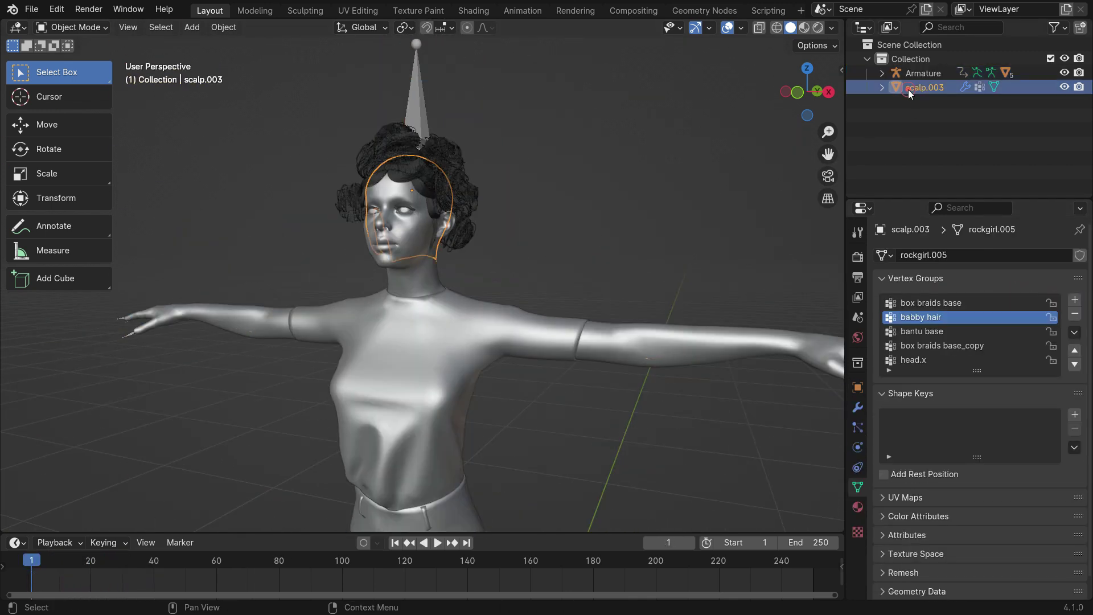
left_click(858, 428)
scroll(894, 384, "down", 18)
scroll(894, 384, "up", 3)
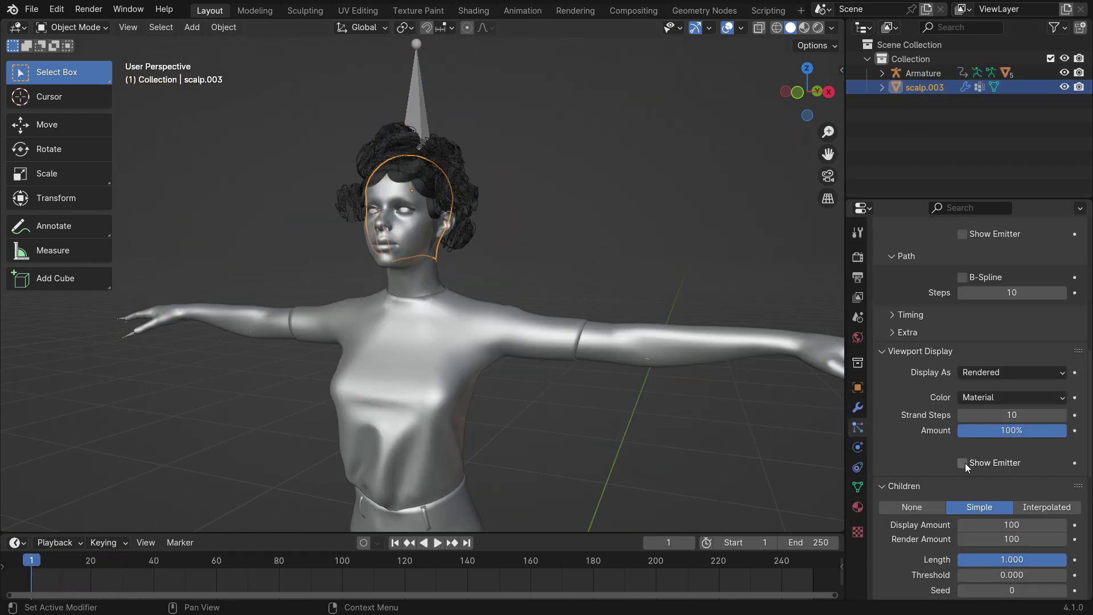
left_click(964, 463)
scroll(432, 241, "up", 2)
Enter Pose Mode with the scalp and armature selected, display the armature In Front and select the mixamorig2:Head bone.
middle_click_drag(433, 240, 395, 241)
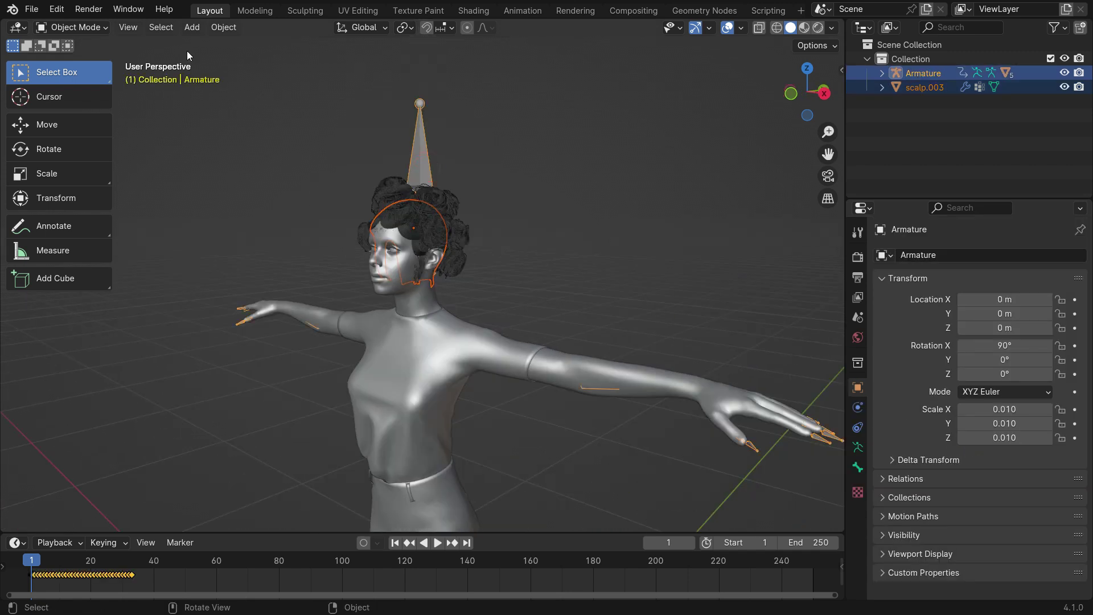
key("ctrl+Tab")
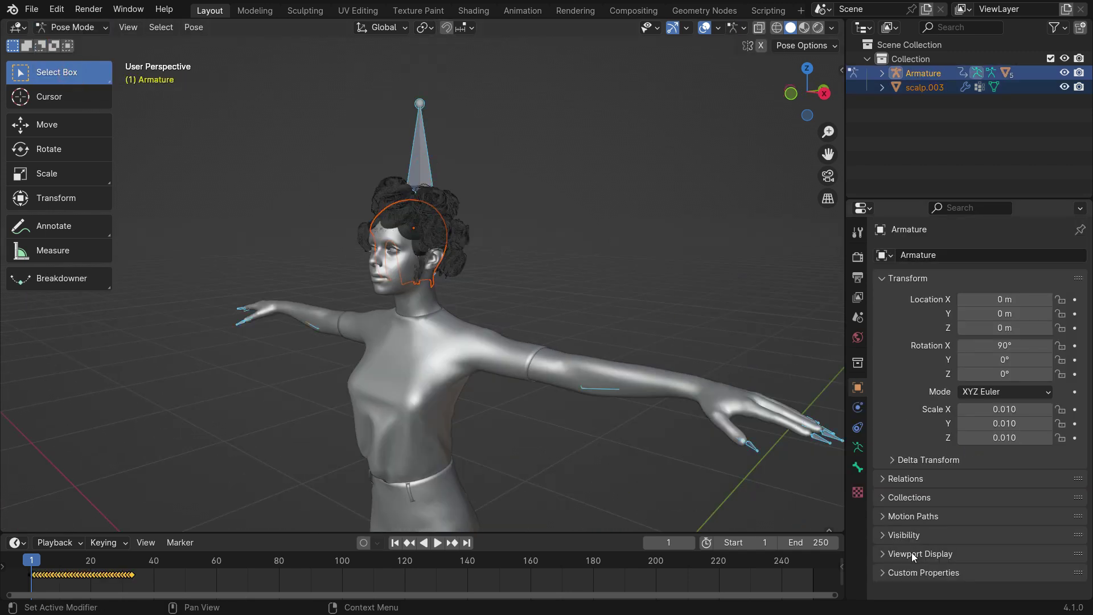
left_click(920, 548)
scroll(968, 399, "down", 3)
left_click(963, 531)
scroll(421, 251, "up", 3)
left_click(426, 247)
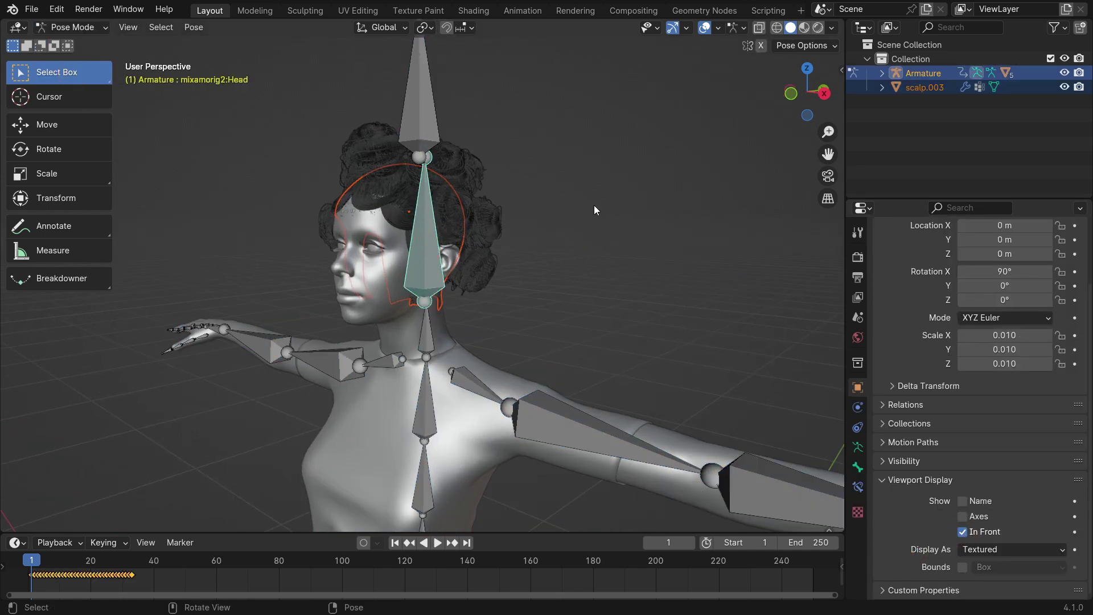
Parent the scalp to the selected head bone, return to Object Mode and turn off the armature's In Front display.
key("ctrl+p")
left_click(556, 322)
key("ctrl+Tab")
left_click(963, 531)
Select the armature, set it to Pose Position and play the animation to test the attached hair.
key("space")
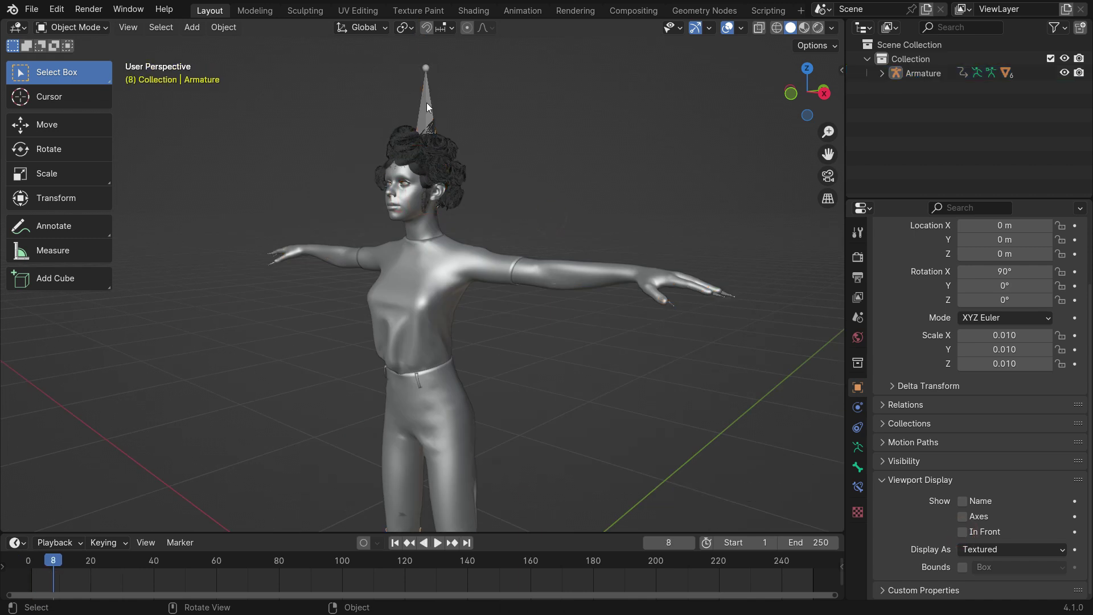
left_click(427, 107)
left_click(858, 447)
key("space")
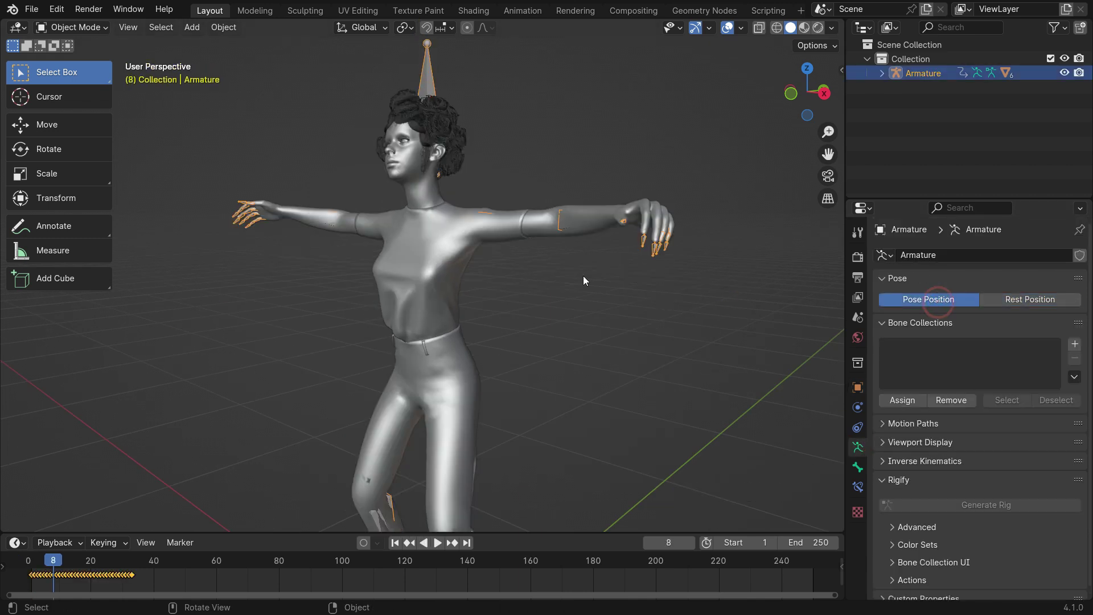
key("space")
Hide the armature in the viewport and watch the animation play to check how the hair follows the head.
left_click(1065, 73)
key("space")
middle_click_drag(214, 216, 251, 220)
scroll(251, 220, "up", 4)
scroll(351, 190, "down", 6)
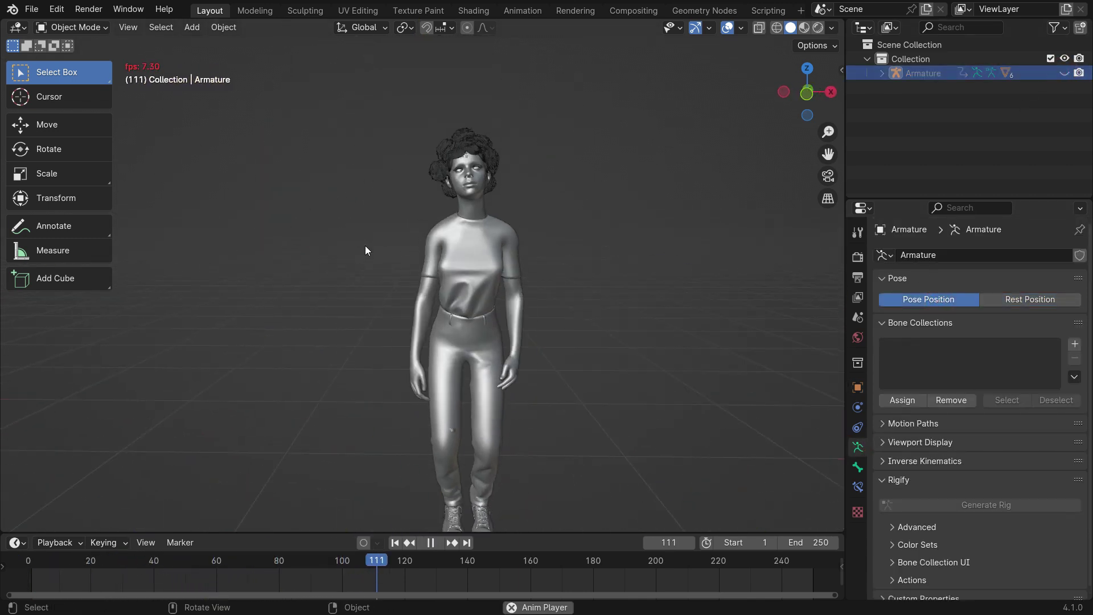